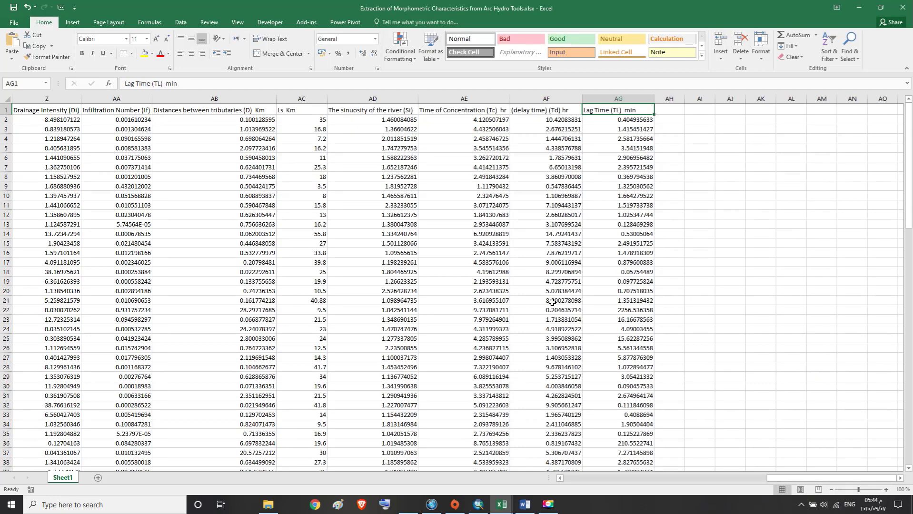
Match the Word 'Other Characteristic or Parameters' section to the Time of Concentration, delay time and Lag Time headers in AE1–AG1.
left_click(525, 504)
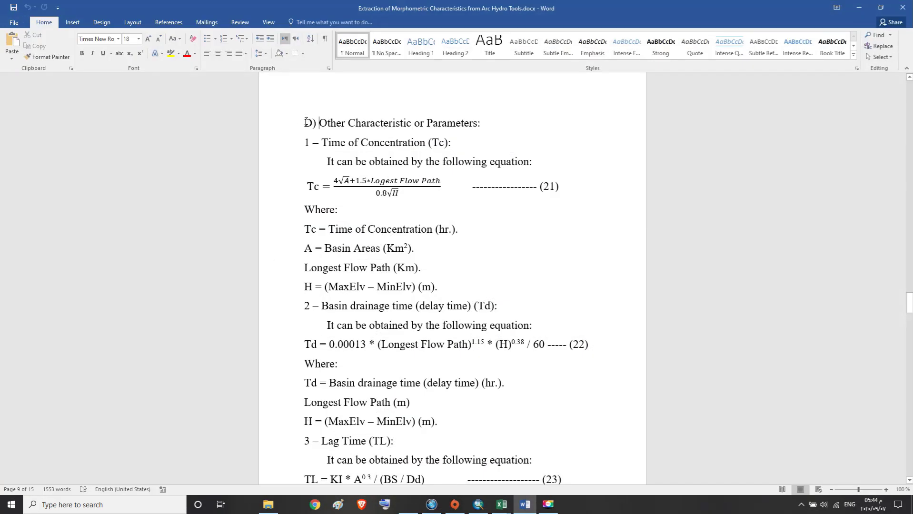
left_click_drag(306, 120, 483, 120)
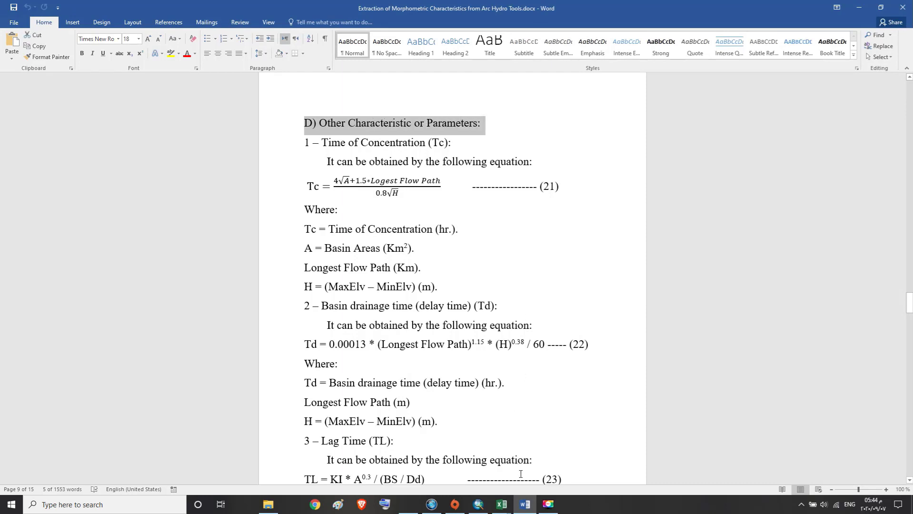
mouse_move(522, 509)
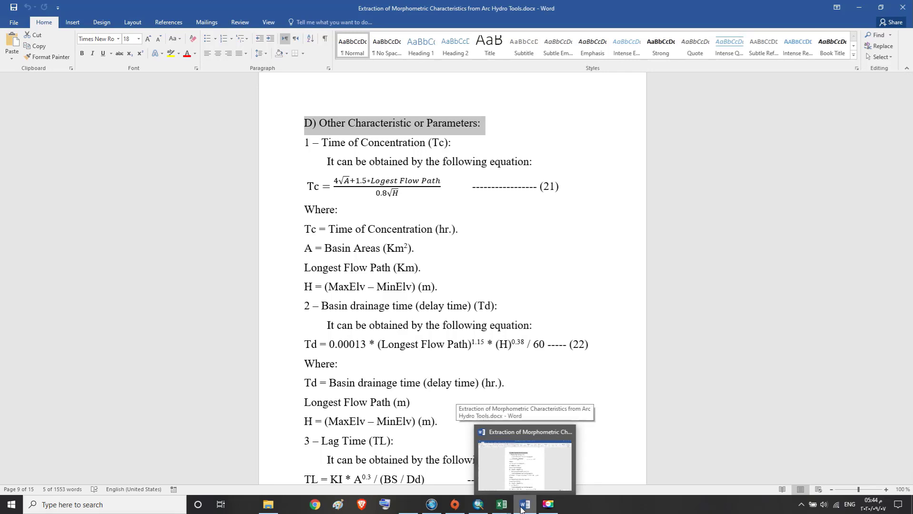
left_click(522, 509)
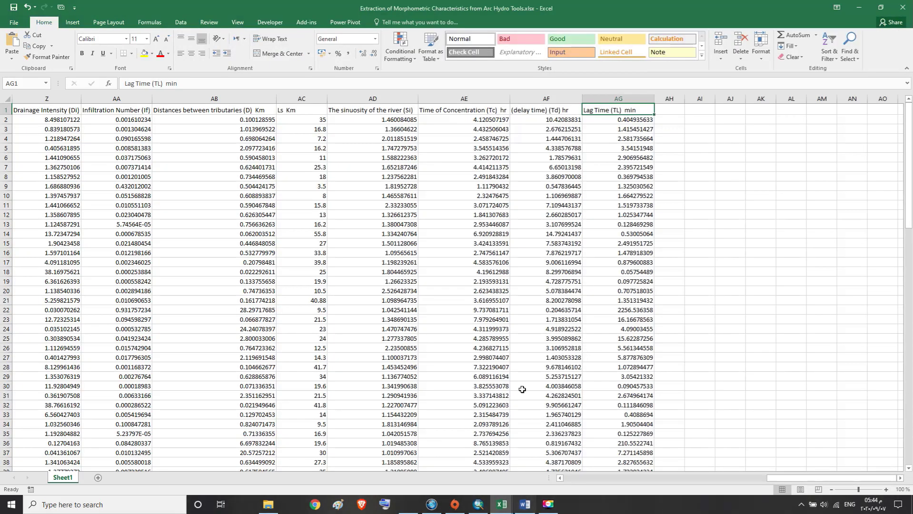
left_click(463, 110)
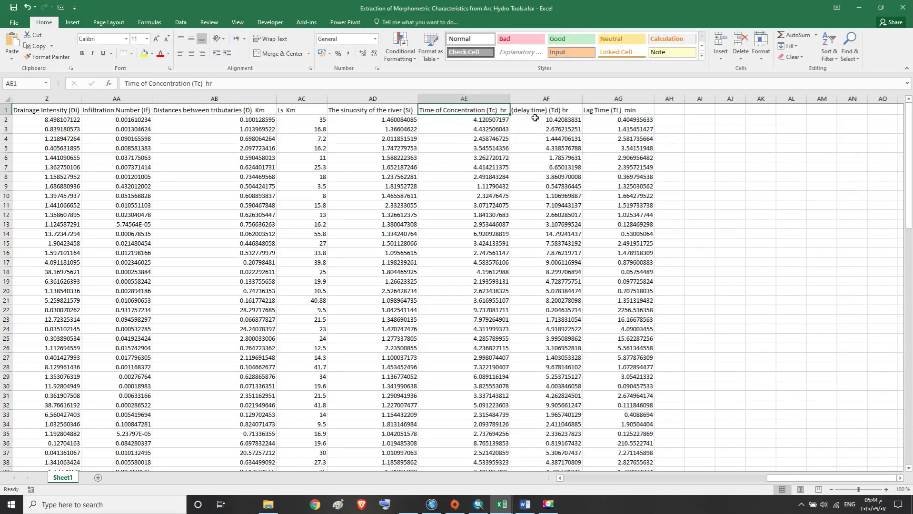
left_click(549, 110)
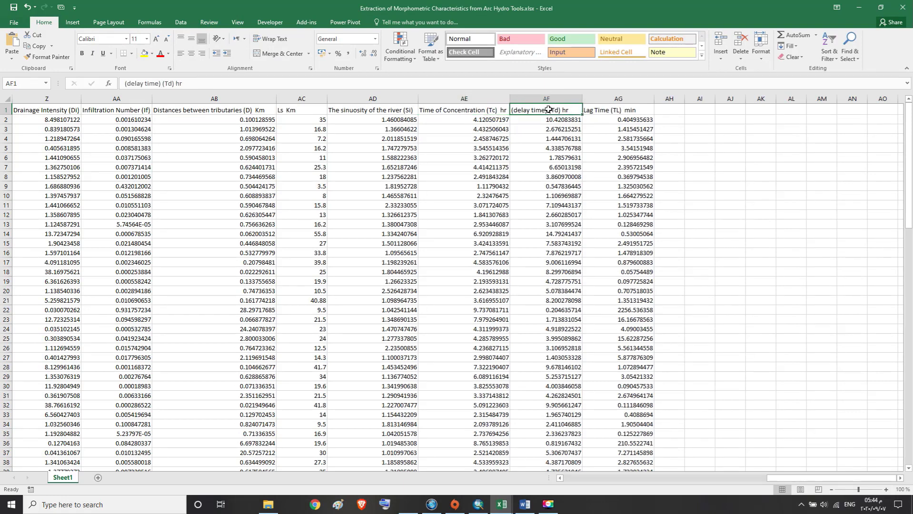
left_click(617, 111)
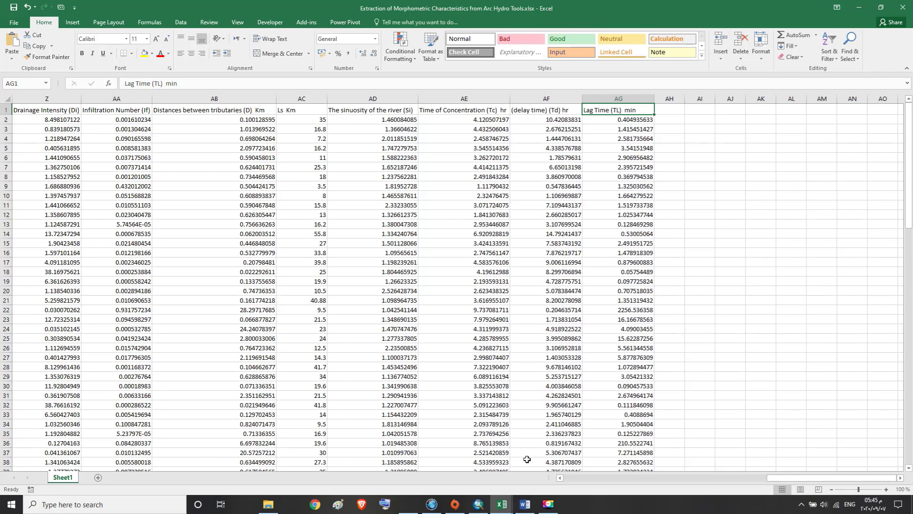
left_click(525, 504)
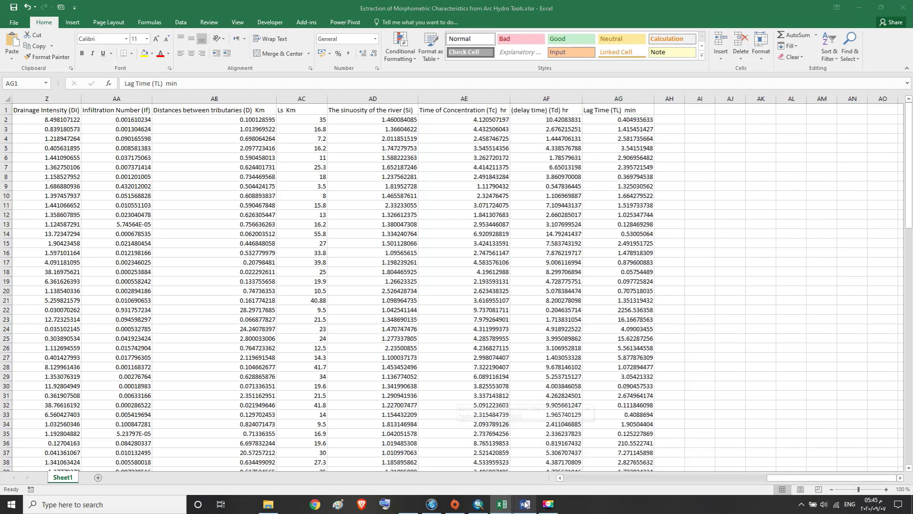
Scroll down to the 'Gavrilovic equation for erosion' heading and highlight it.
scroll(460, 226, "down", 5)
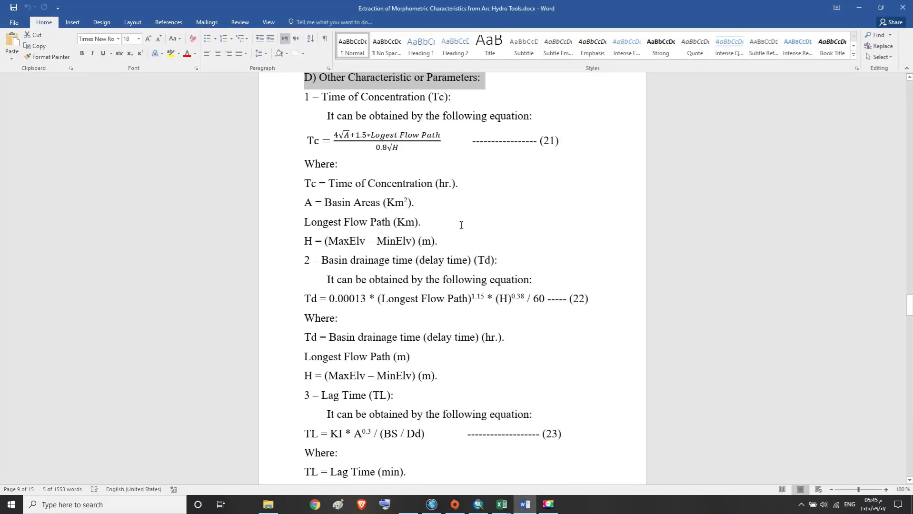
scroll(462, 226, "down", 3)
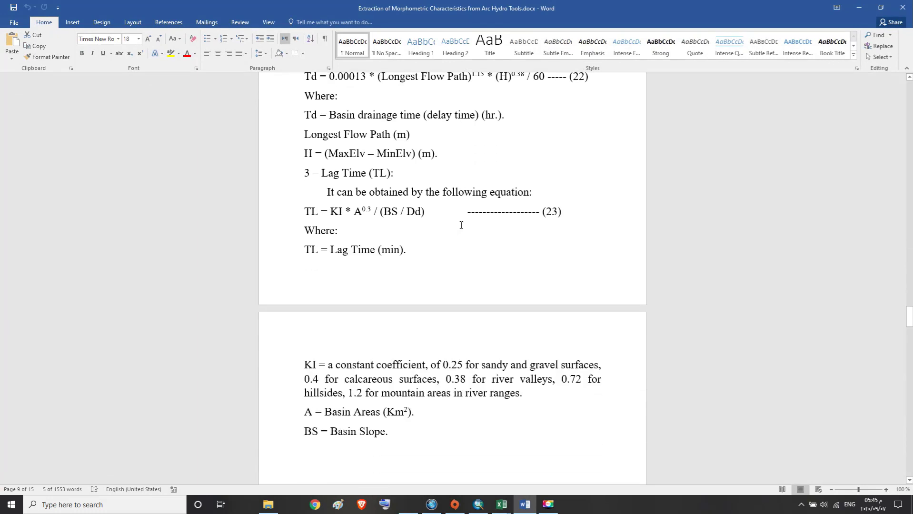
scroll(461, 225, "down", 4)
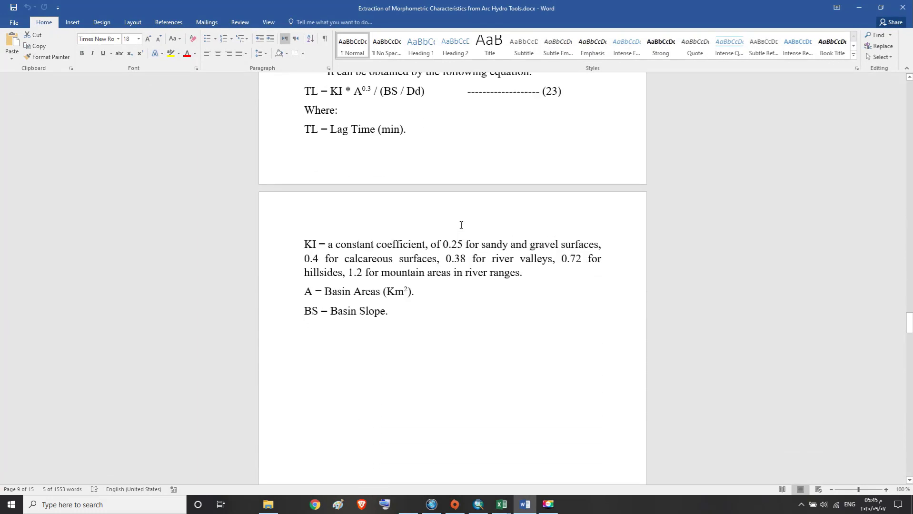
scroll(462, 225, "down", 6)
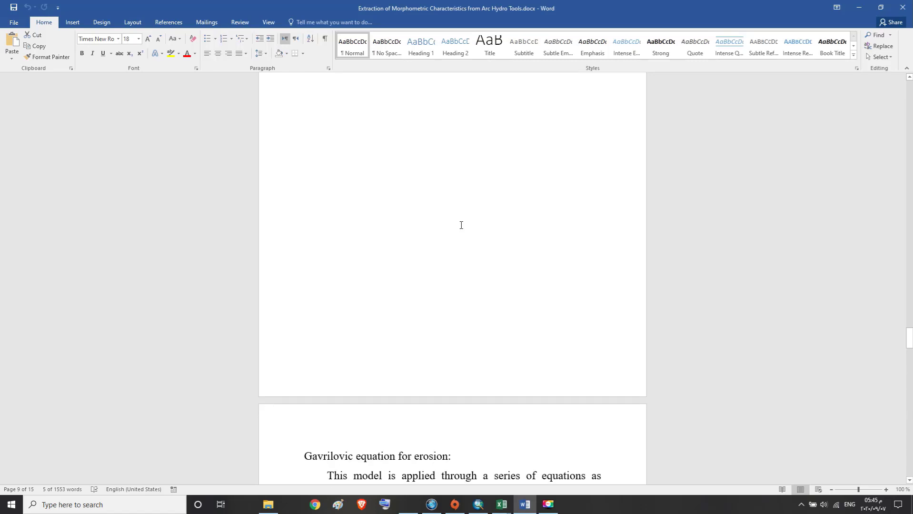
scroll(462, 225, "down", 4)
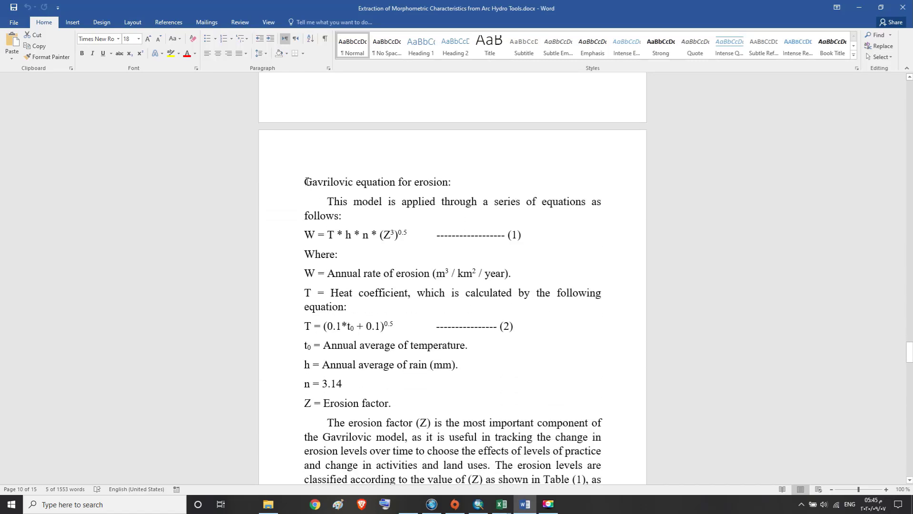
left_click(306, 182)
double_click(416, 180)
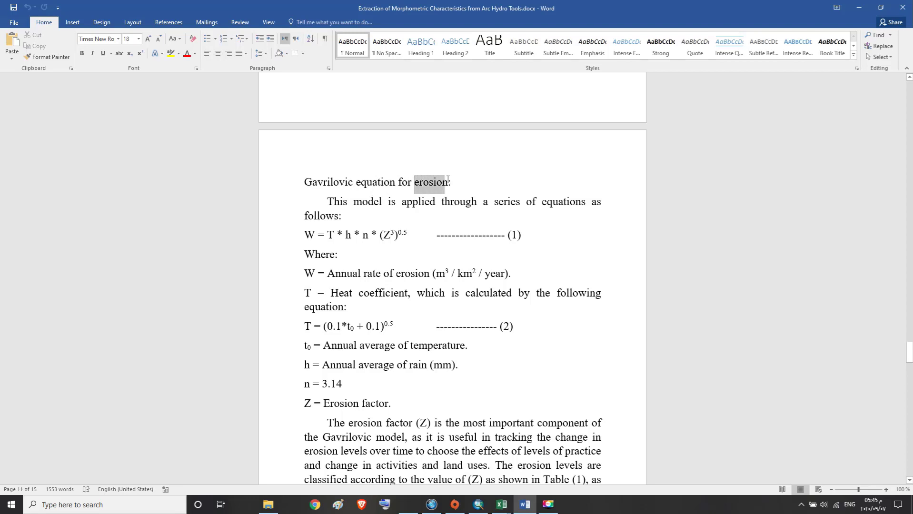
key("Left")
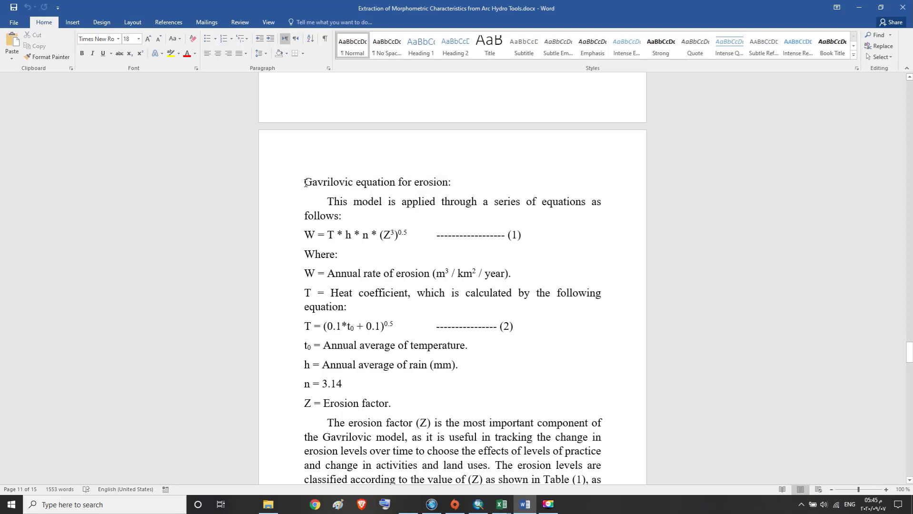
left_click_drag(305, 183, 452, 191)
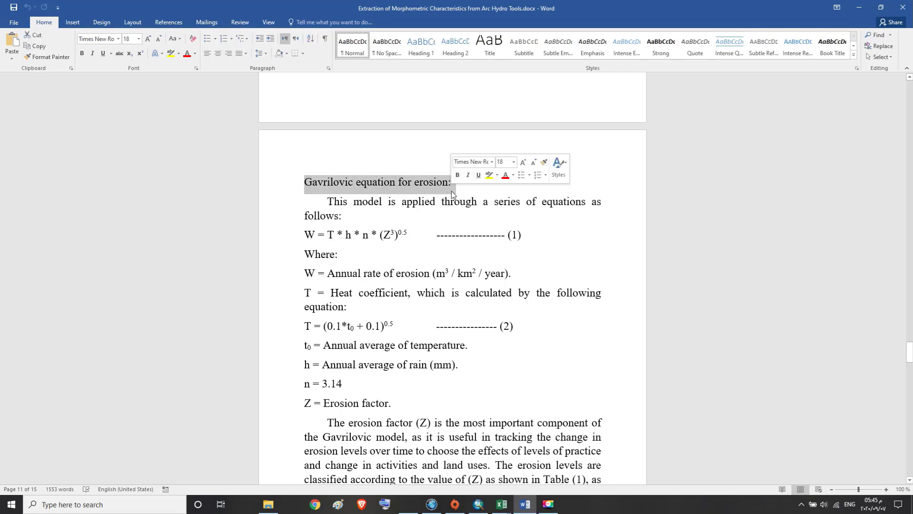
Highlight the sentence introducing the model's equations and the equation (1) line for W.
left_click(373, 199)
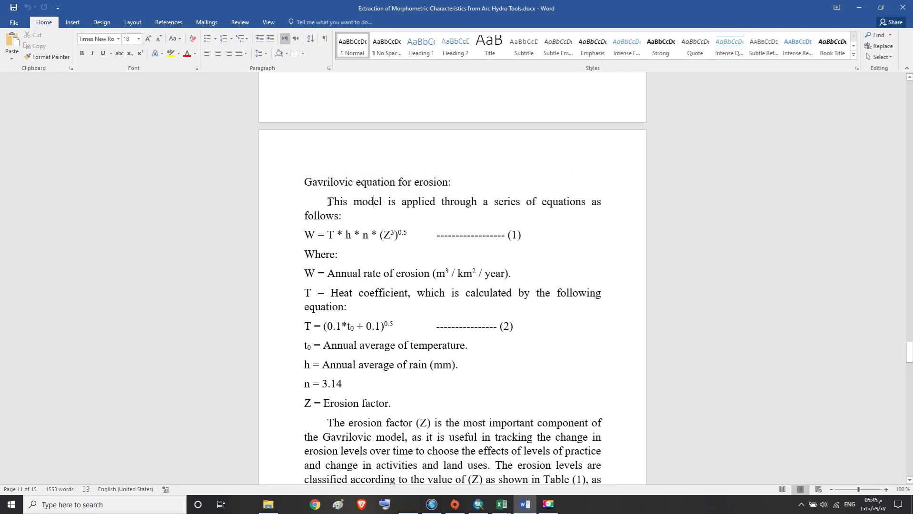
left_click_drag(327, 201, 614, 209)
scroll(406, 208, "down", 2)
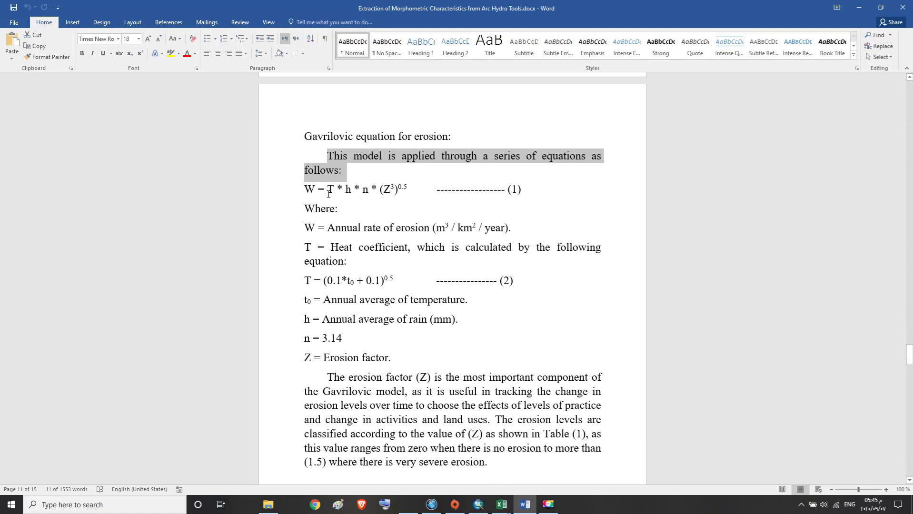
left_click_drag(305, 190, 520, 195)
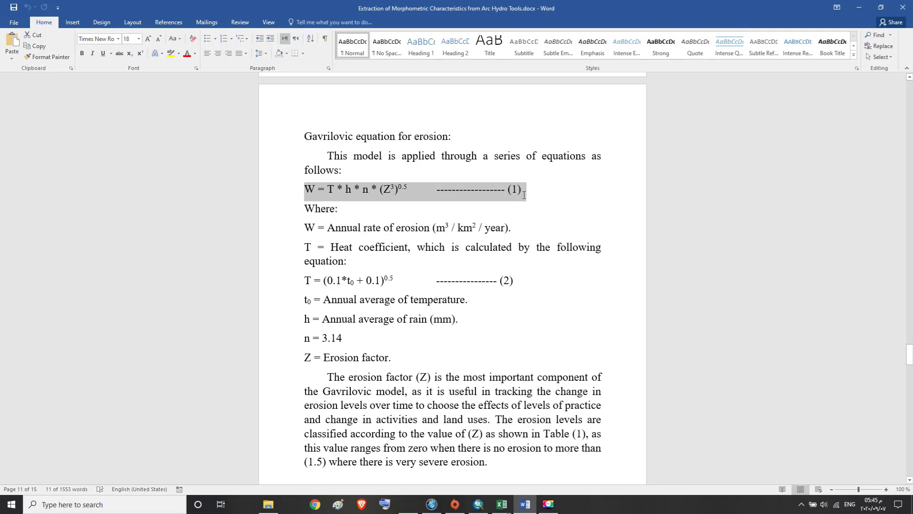
left_click(301, 208)
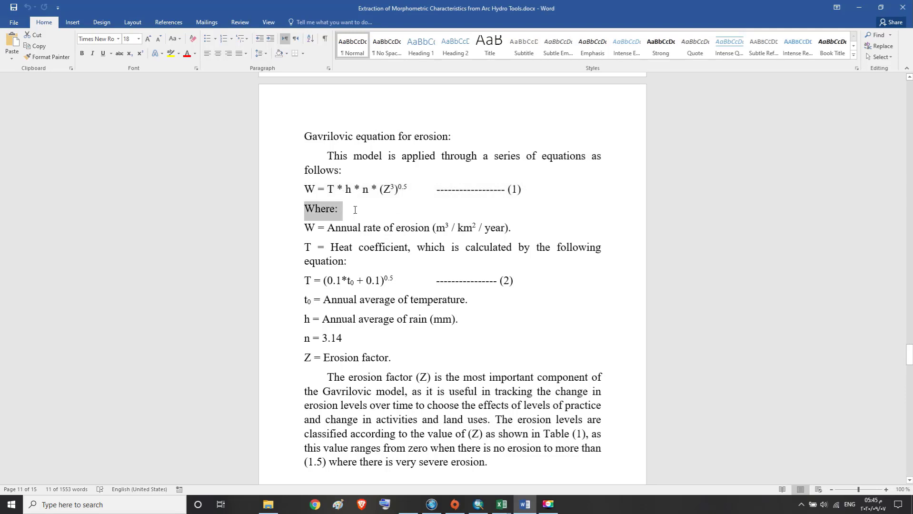
left_click_drag(304, 226, 515, 233)
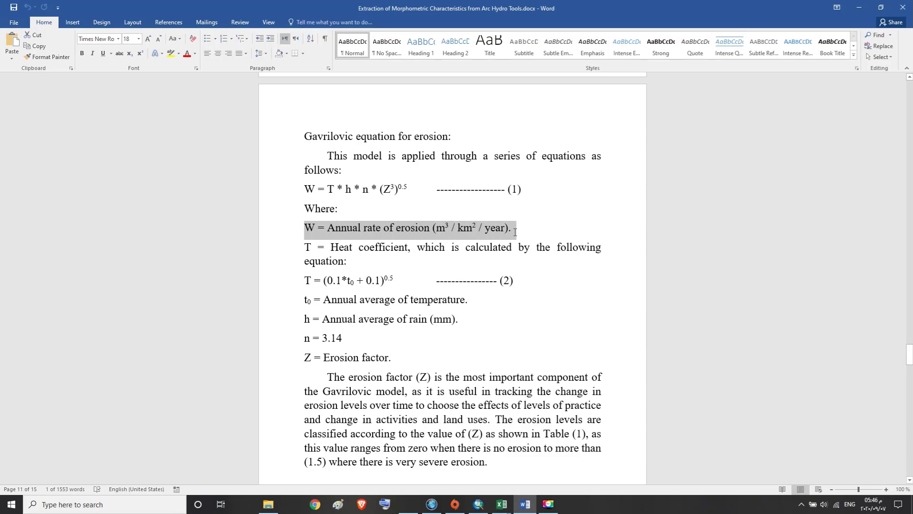
left_click_drag(303, 249, 560, 259)
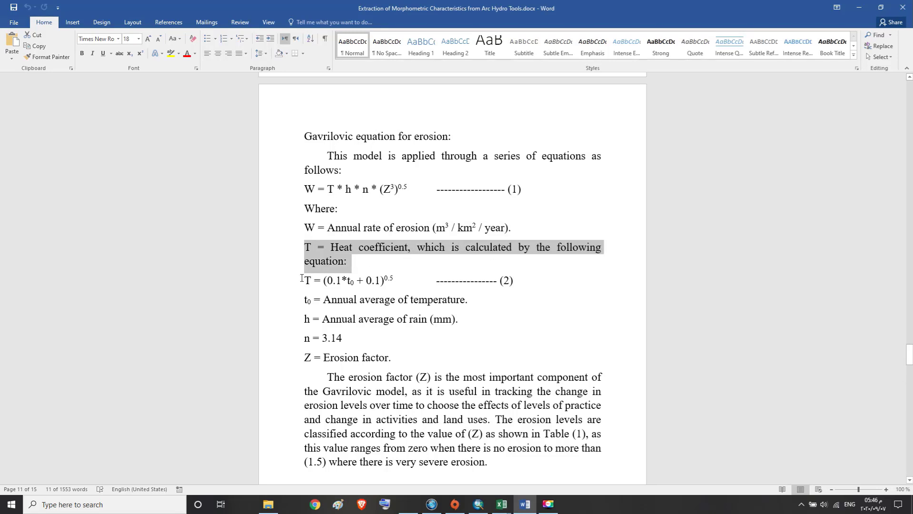
left_click_drag(305, 281, 332, 281)
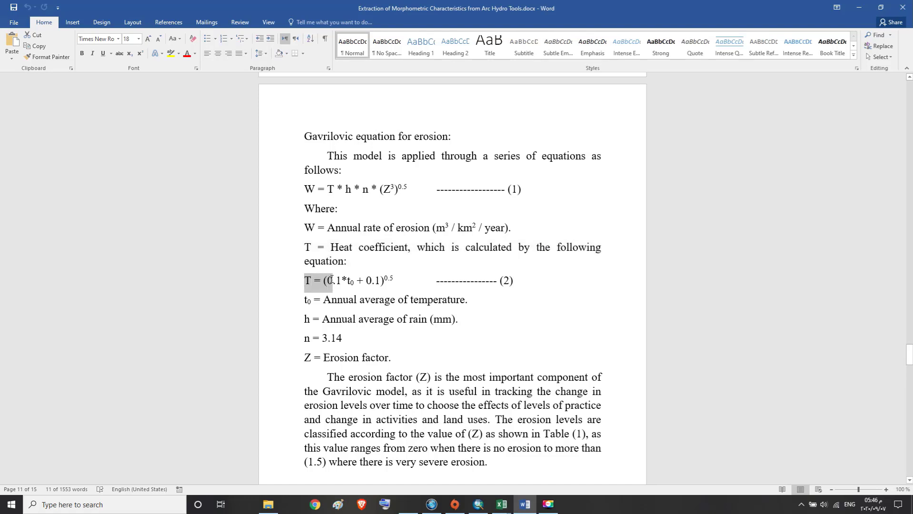
left_click_drag(332, 281, 521, 278)
left_click_drag(416, 294, 472, 299)
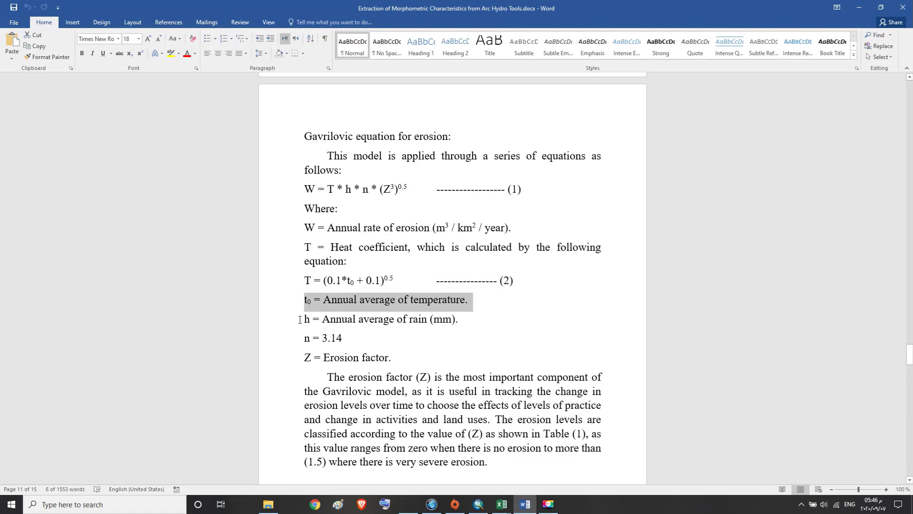
left_click_drag(300, 320, 319, 320)
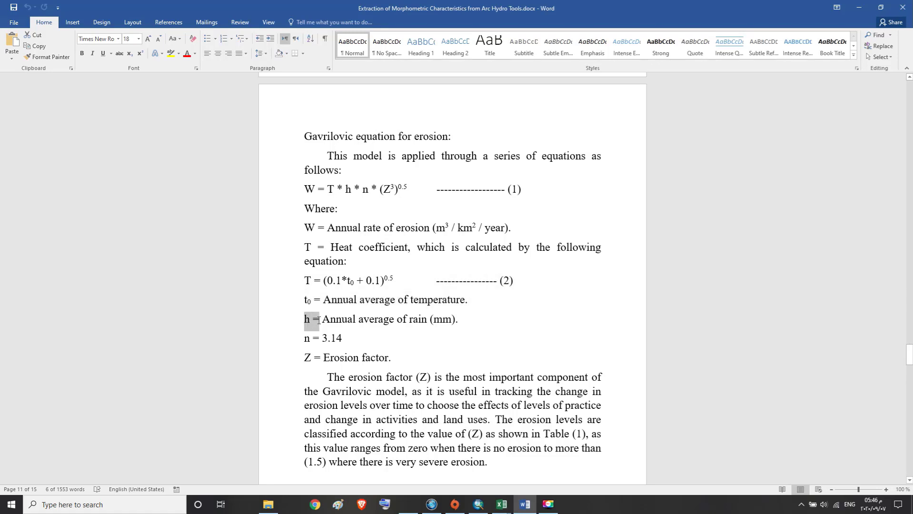
left_click_drag(319, 320, 463, 330)
left_click_drag(304, 338, 341, 340)
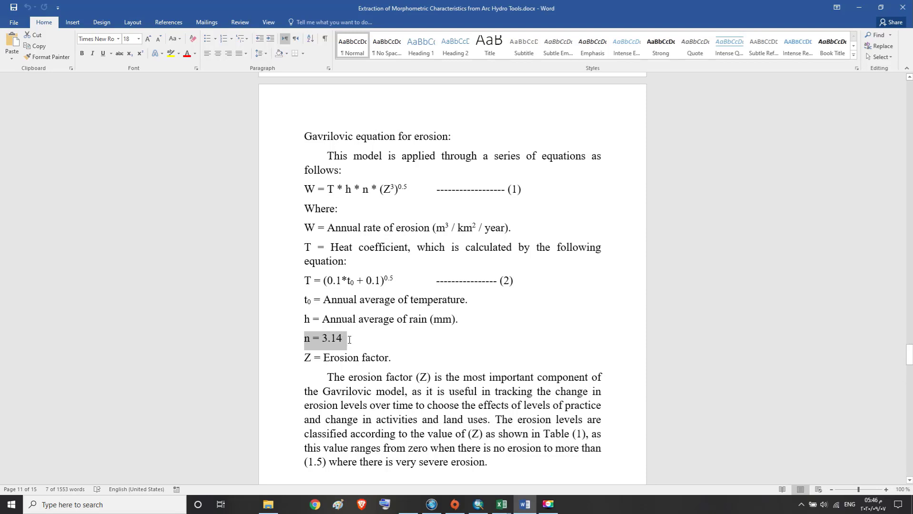
left_click_drag(304, 357, 403, 356)
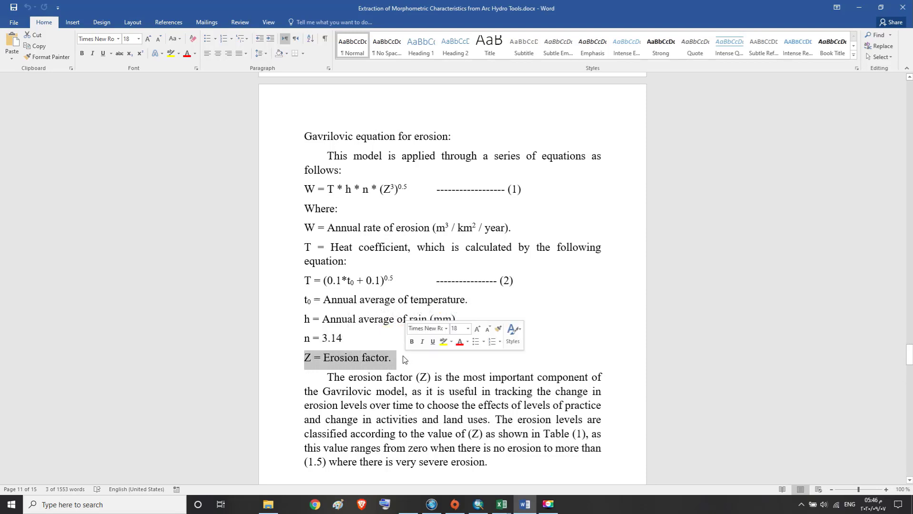
left_click(361, 363)
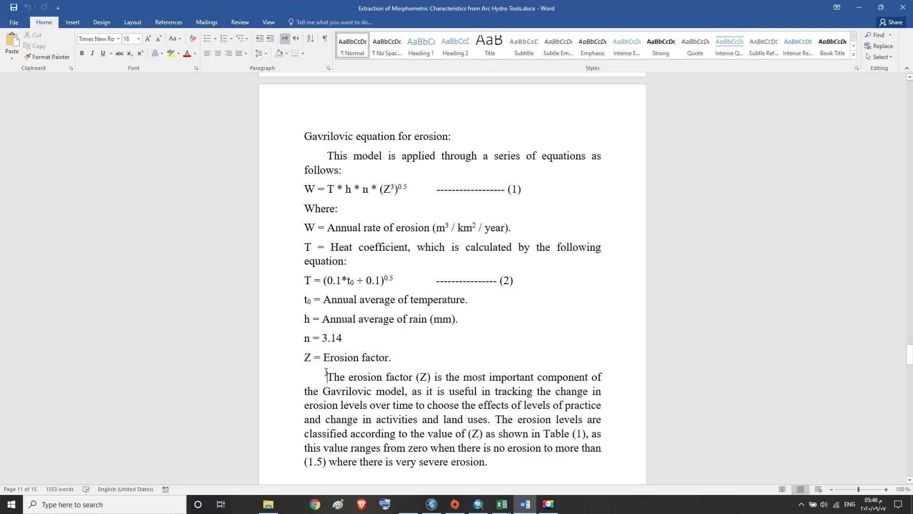
left_click_drag(326, 376, 386, 415)
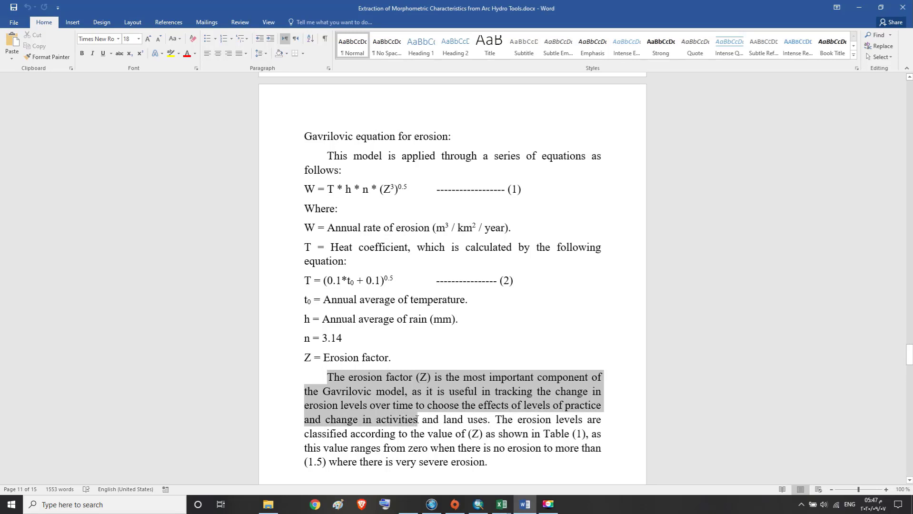
left_click_drag(418, 420, 498, 461)
left_click(499, 462)
Highlight the Table (1) caption and its erosion level cells, then the erosion factor equation's introductory sentence.
scroll(508, 422, "down", 5)
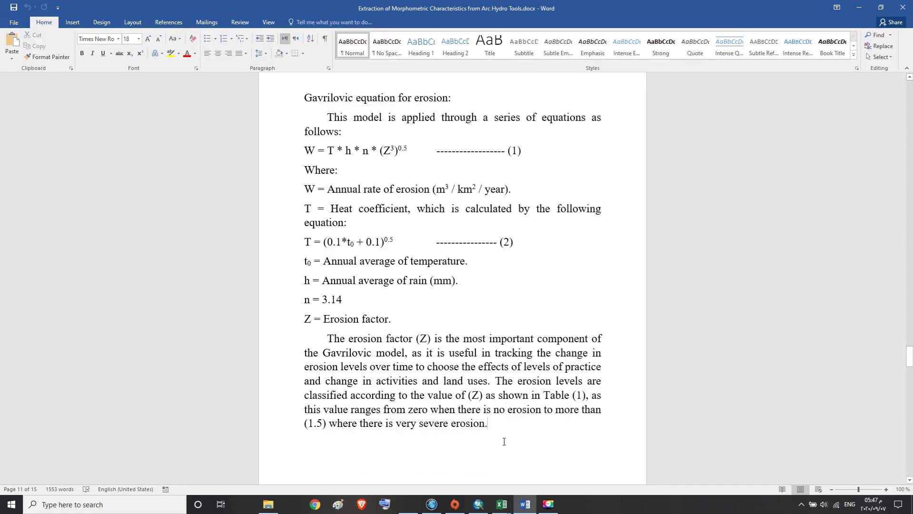
scroll(509, 422, "down", 5)
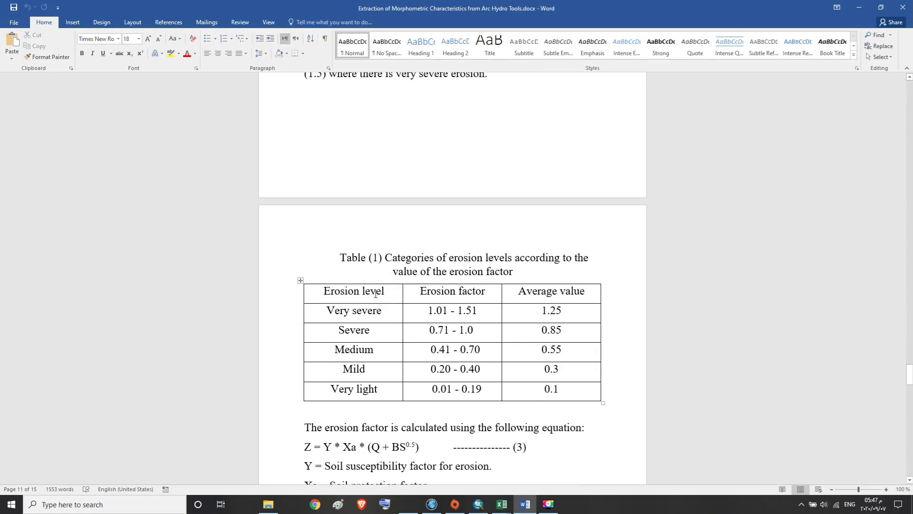
left_click_drag(339, 256, 514, 279)
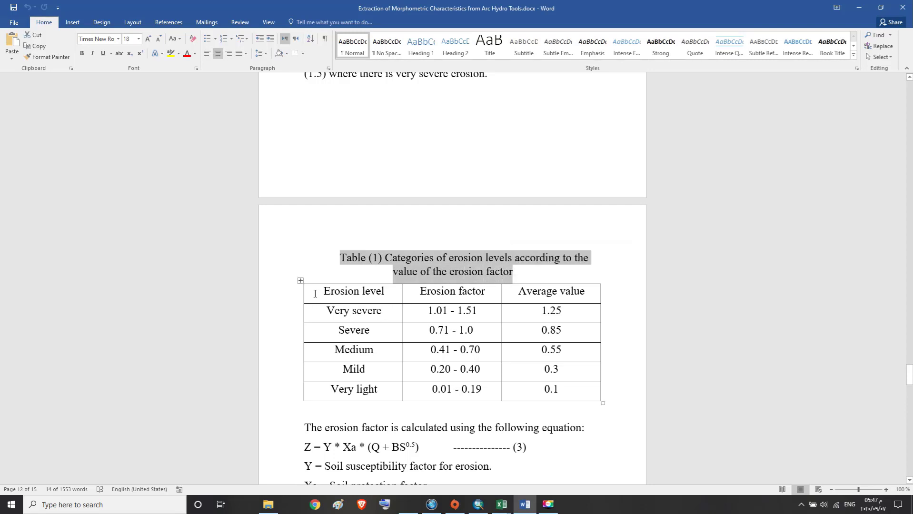
left_click_drag(315, 294, 530, 387)
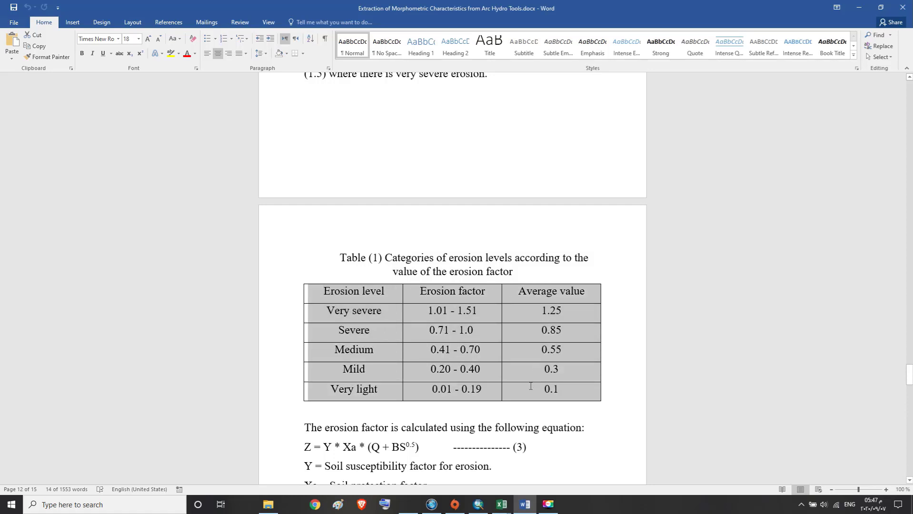
left_click(453, 388)
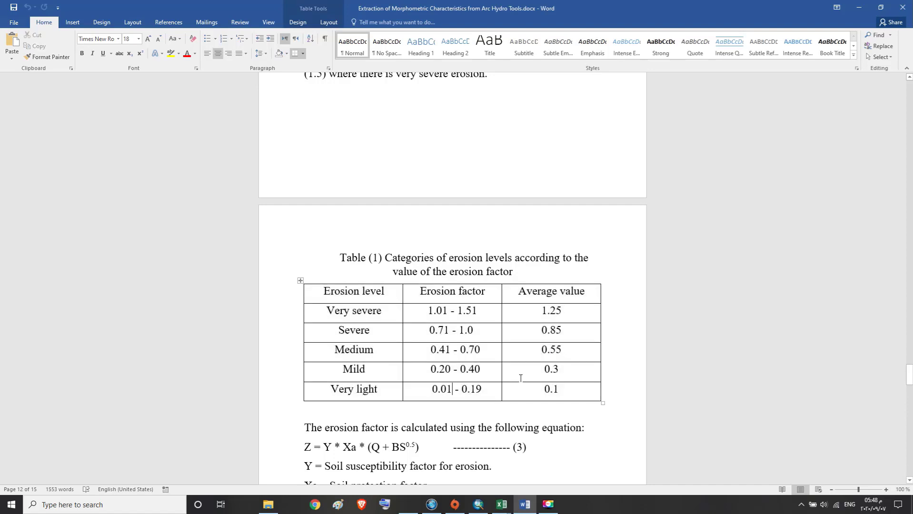
scroll(448, 314, "down", 5)
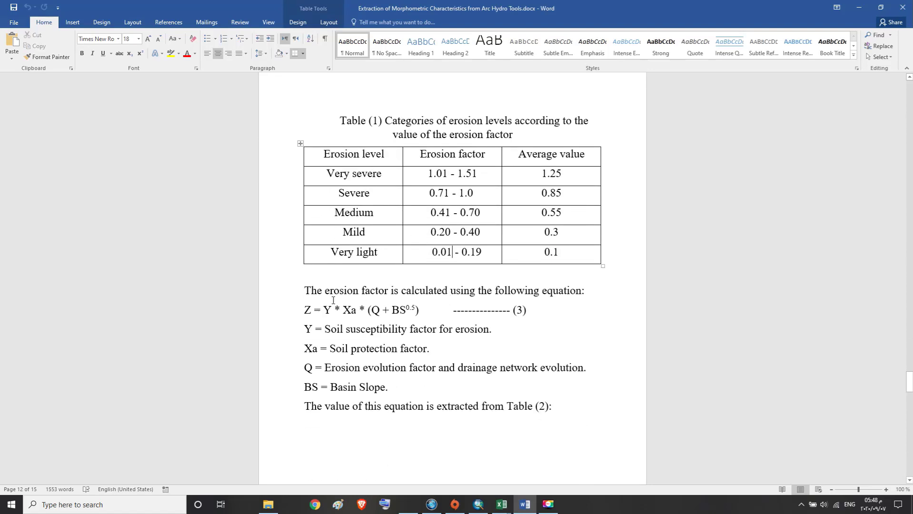
left_click_drag(299, 290, 590, 300)
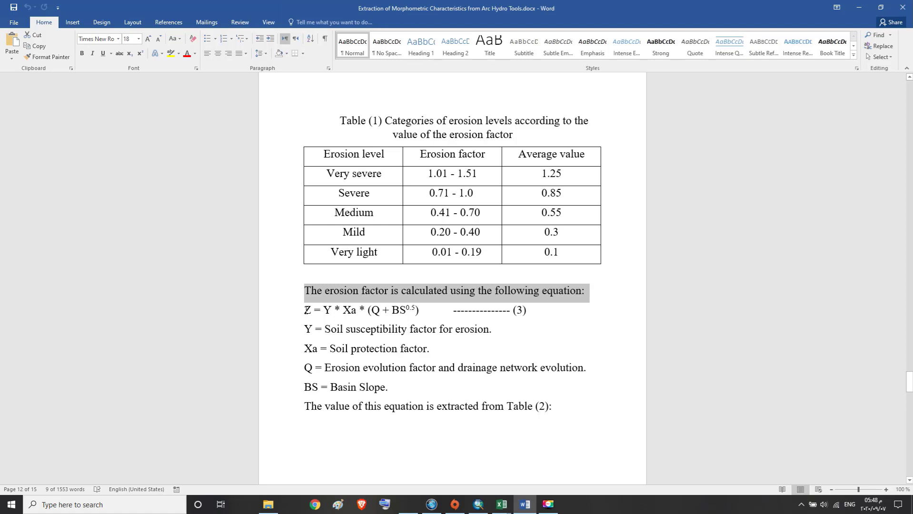
Highlight the erosion factor equation line and the Y definition beneath it.
left_click_drag(307, 310, 420, 314)
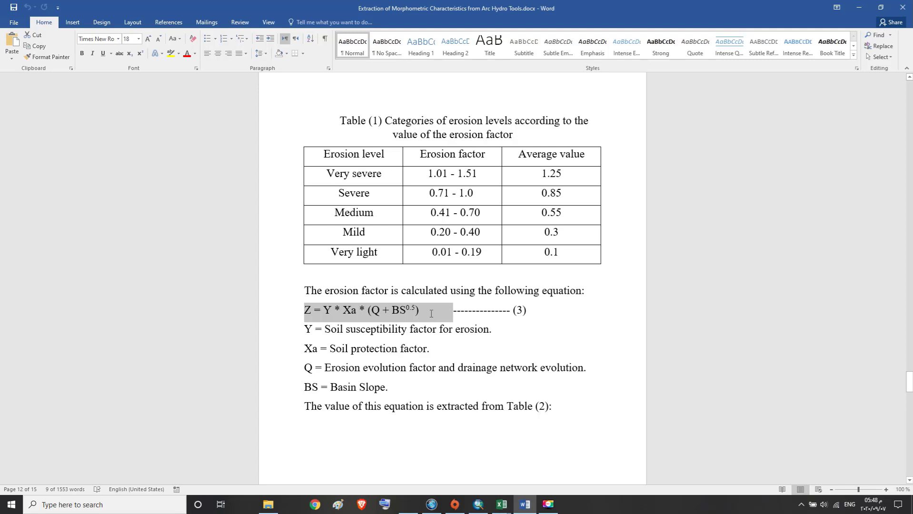
left_click_drag(431, 314, 534, 314)
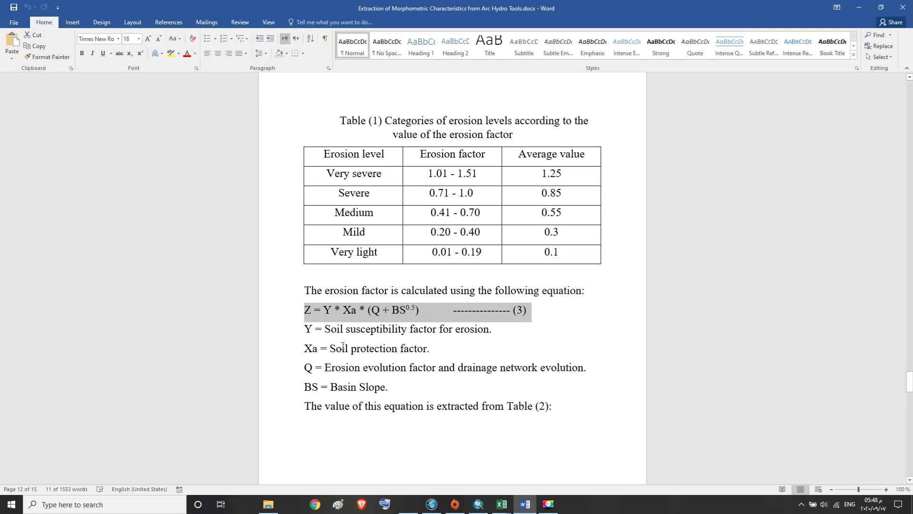
left_click_drag(307, 330, 366, 337)
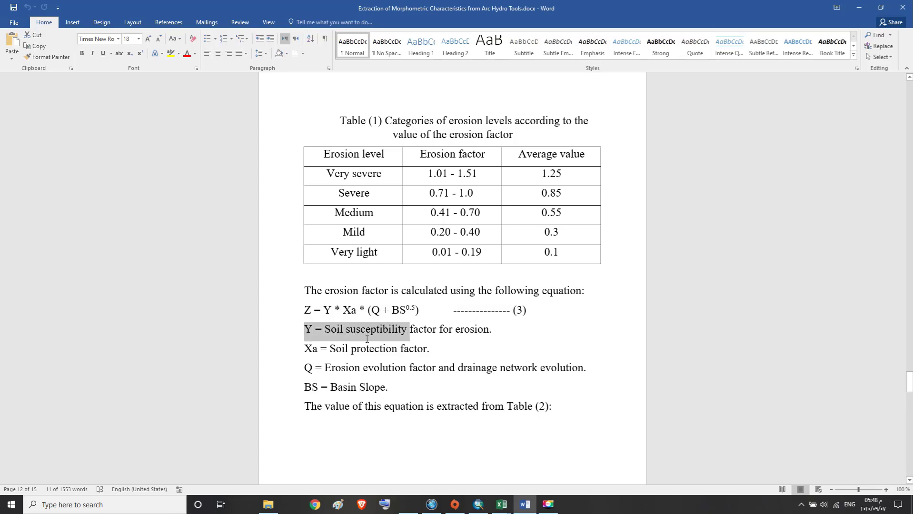
left_click_drag(374, 338, 507, 337)
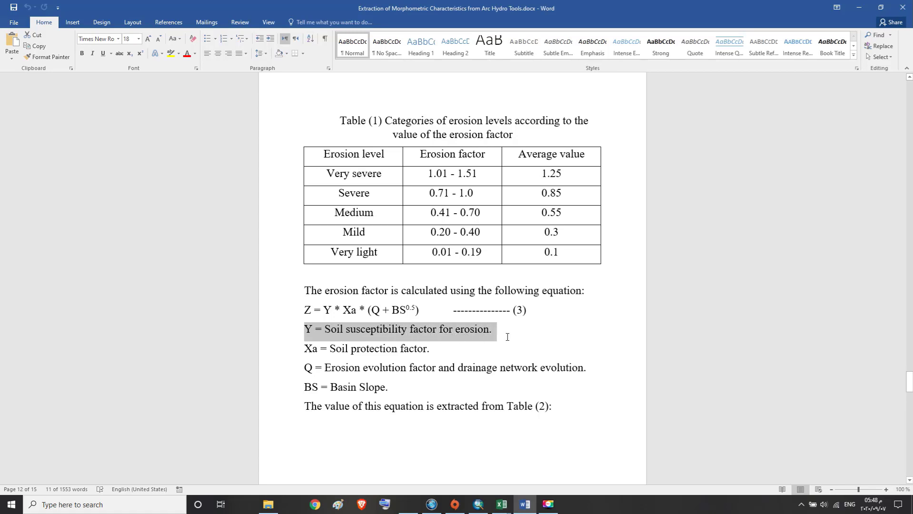
Highlight the Xa, Q and BS = Basin Slope definitions and the sentence referring to Table (2).
left_click_drag(304, 349, 432, 350)
left_click_drag(304, 370, 586, 376)
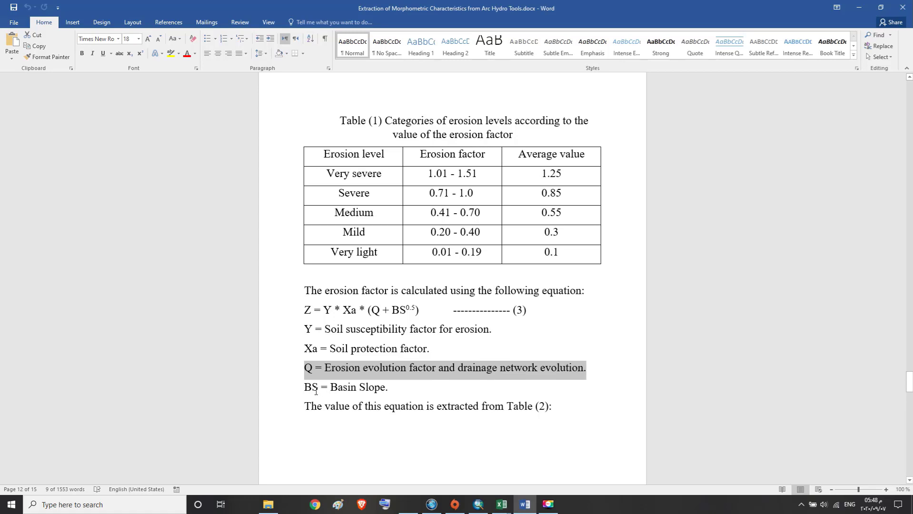
left_click_drag(300, 385, 404, 390)
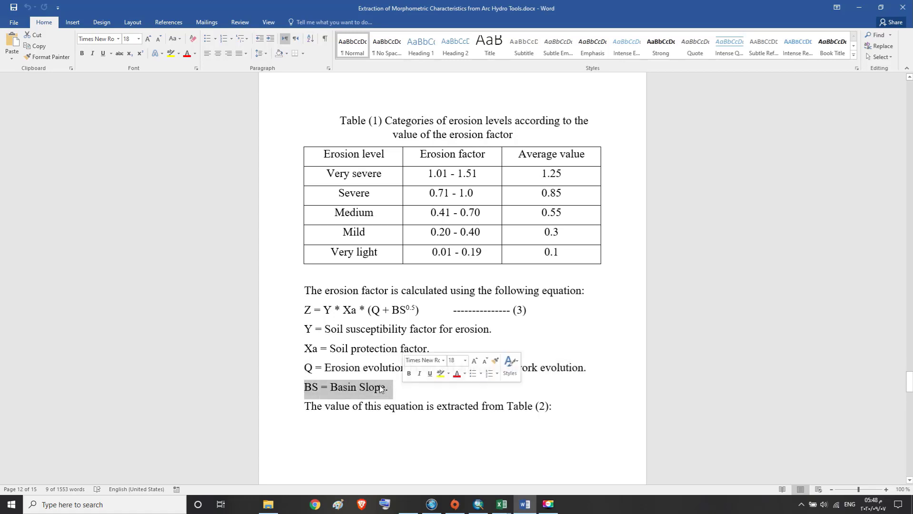
left_click_drag(304, 409, 583, 414)
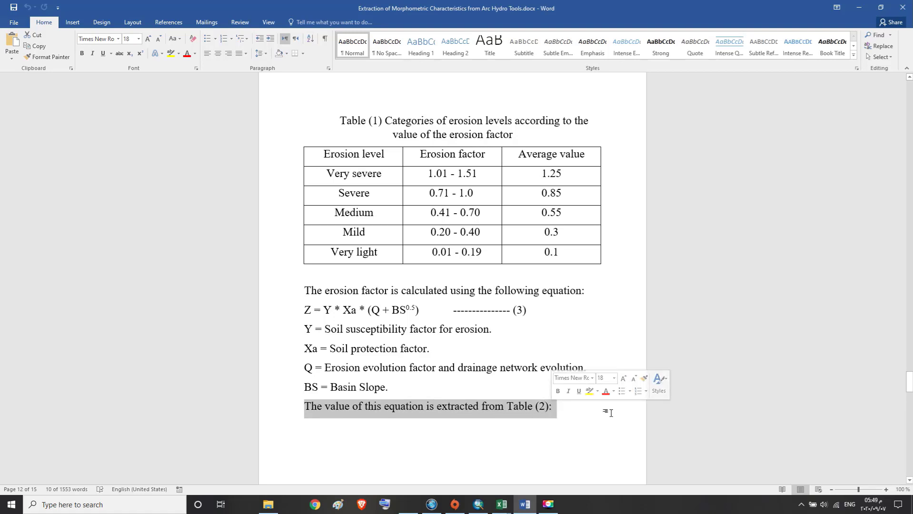
scroll(611, 408, "down", 2)
scroll(614, 409, "down", 5)
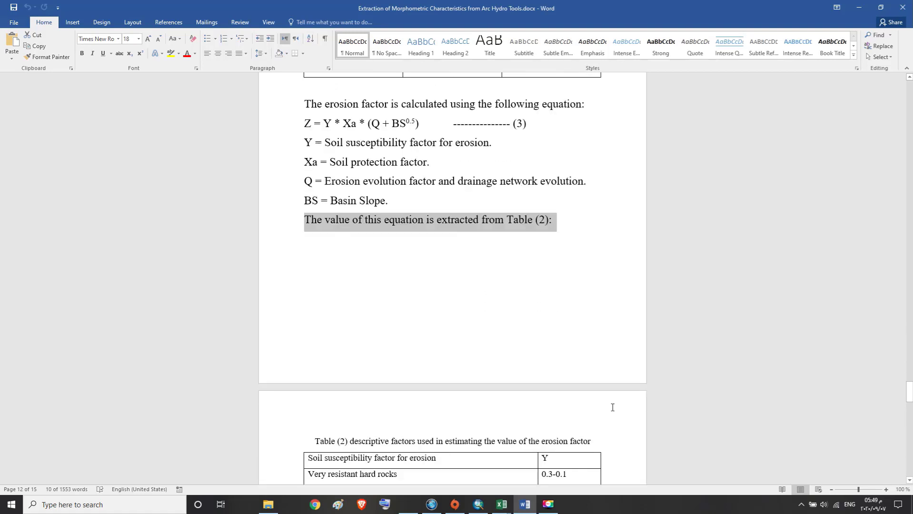
Highlight the Table (2) caption, the soil susceptibility Y rows and the Soil protection factor Xa row.
scroll(612, 405, "down", 4)
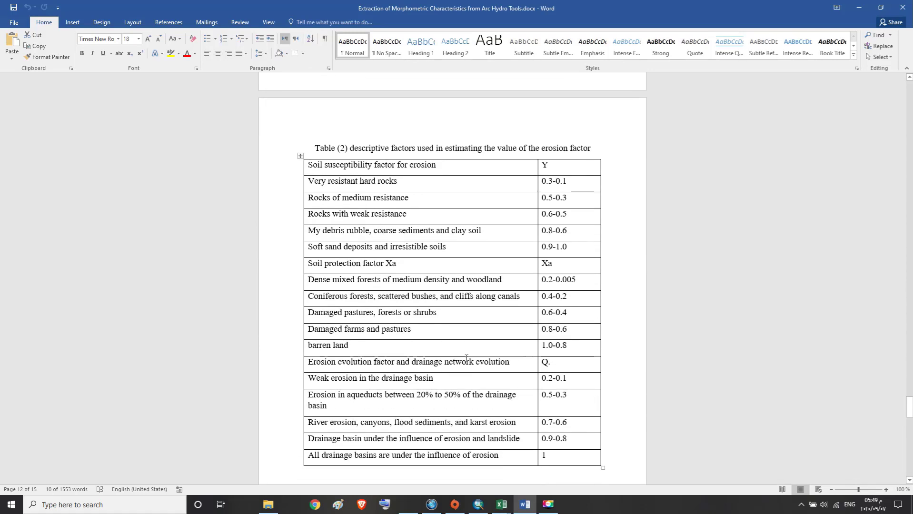
left_click_drag(316, 146, 434, 163)
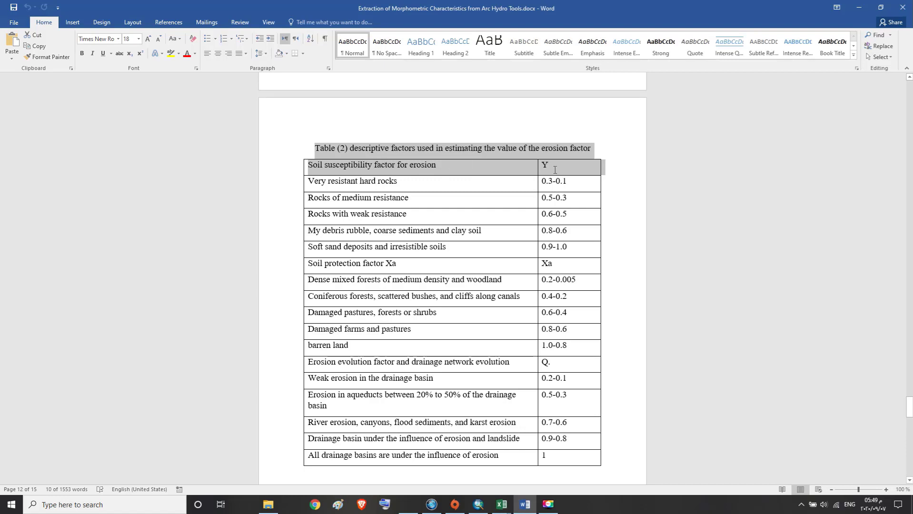
left_click_drag(554, 172, 535, 242)
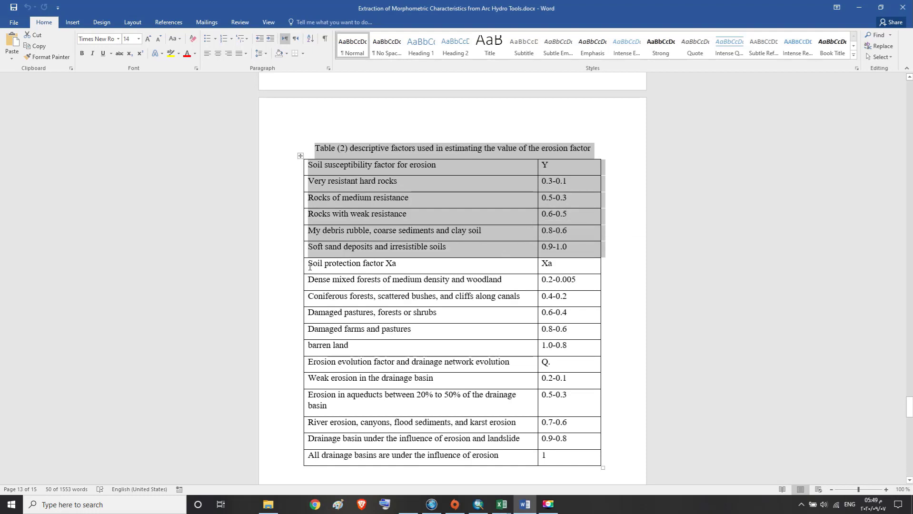
left_click_drag(309, 265, 380, 270)
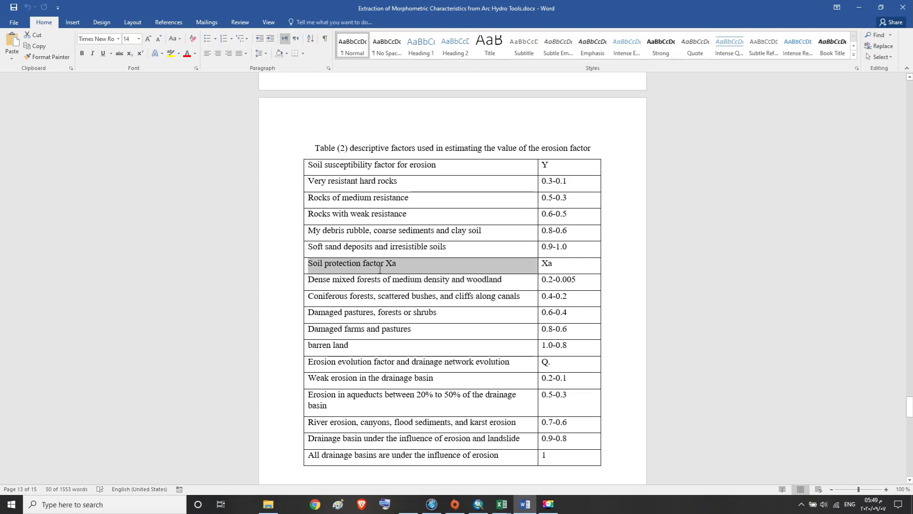
left_click_drag(497, 264, 548, 315)
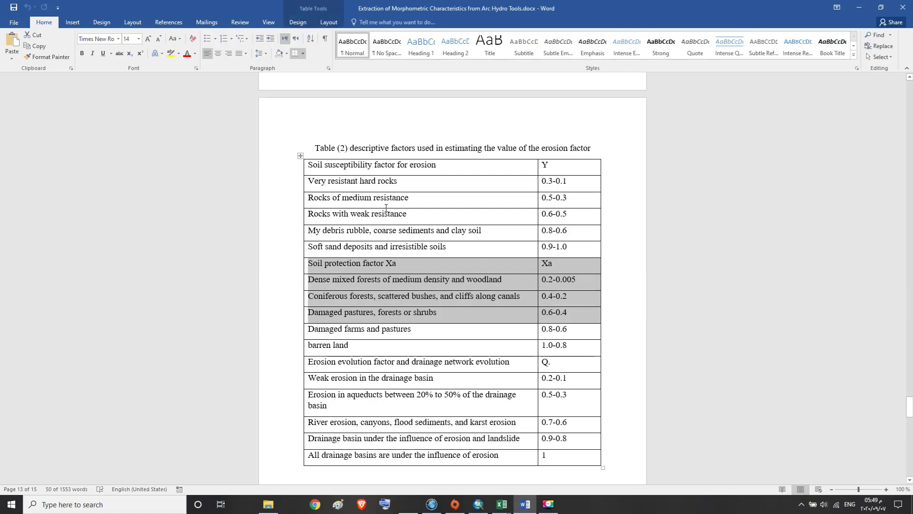
Reselect the soil susceptibility descriptions, the Xa rows with their values, and all erosion evolution Q rows.
left_click(317, 167)
left_click_drag(310, 164, 563, 254)
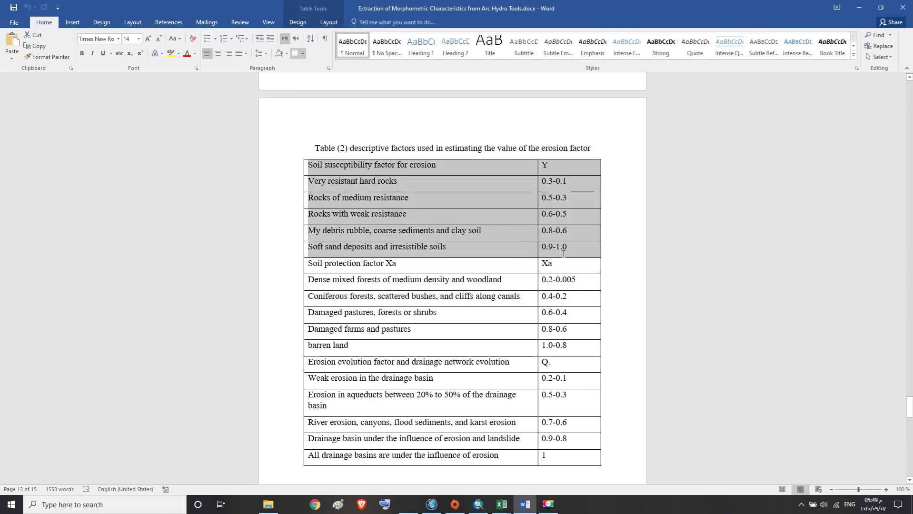
left_click_drag(315, 264, 366, 276)
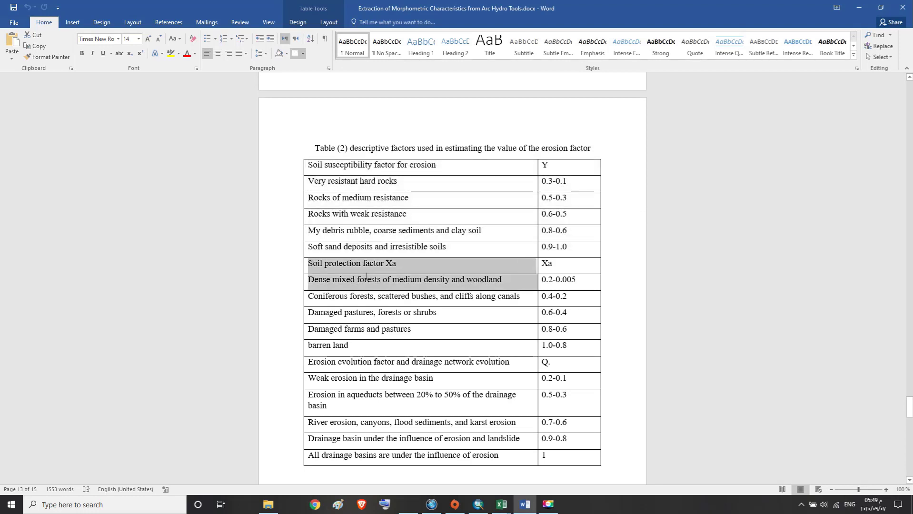
left_click_drag(477, 276, 571, 340)
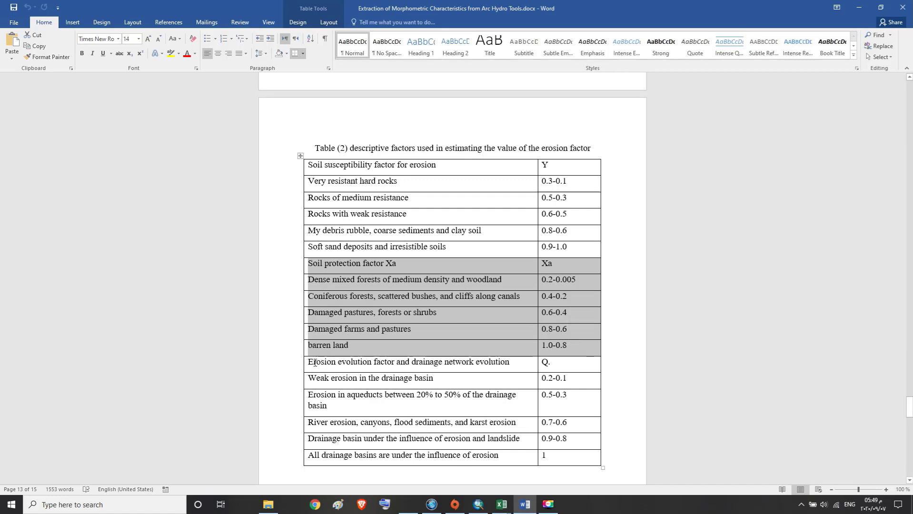
left_click_drag(308, 363, 567, 441)
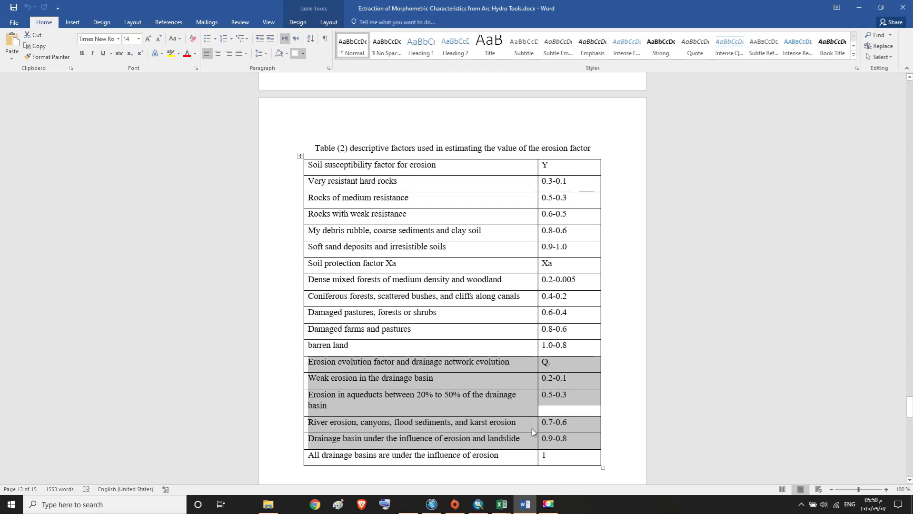
key("shift+Down")
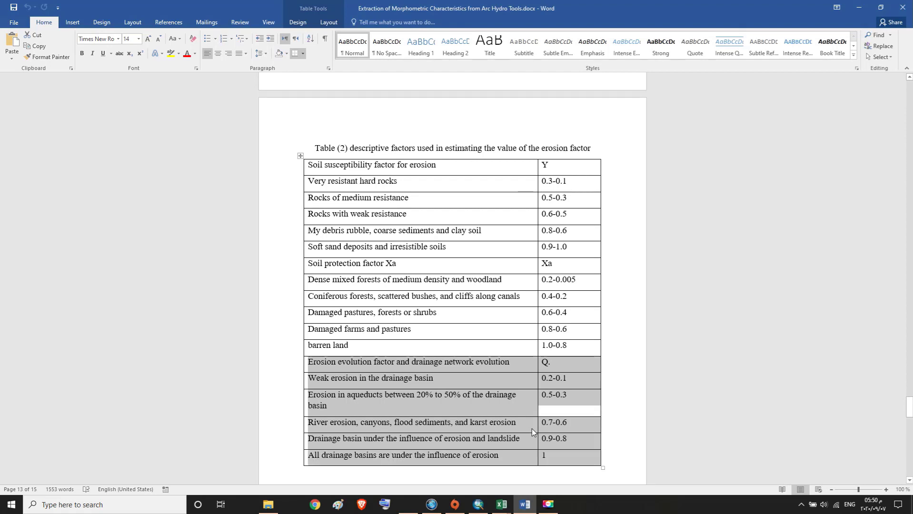
scroll(634, 368, "down", 2)
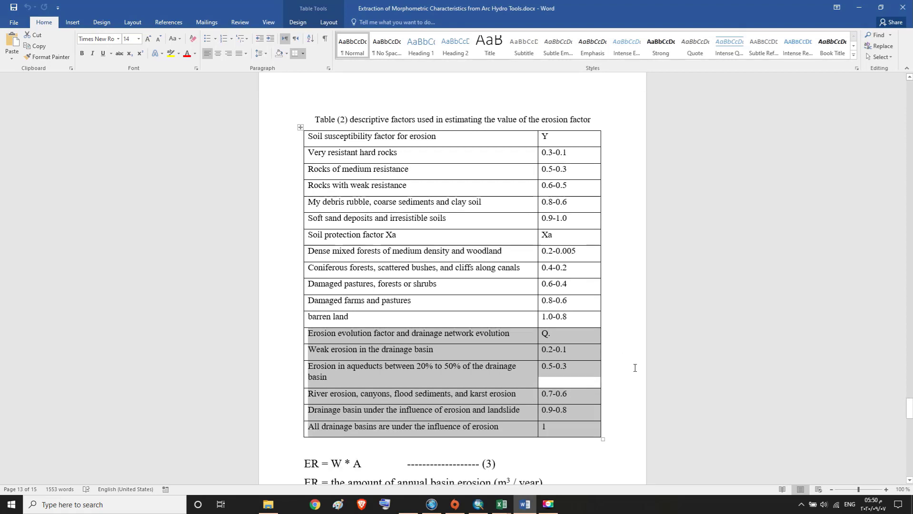
scroll(634, 368, "up", 1)
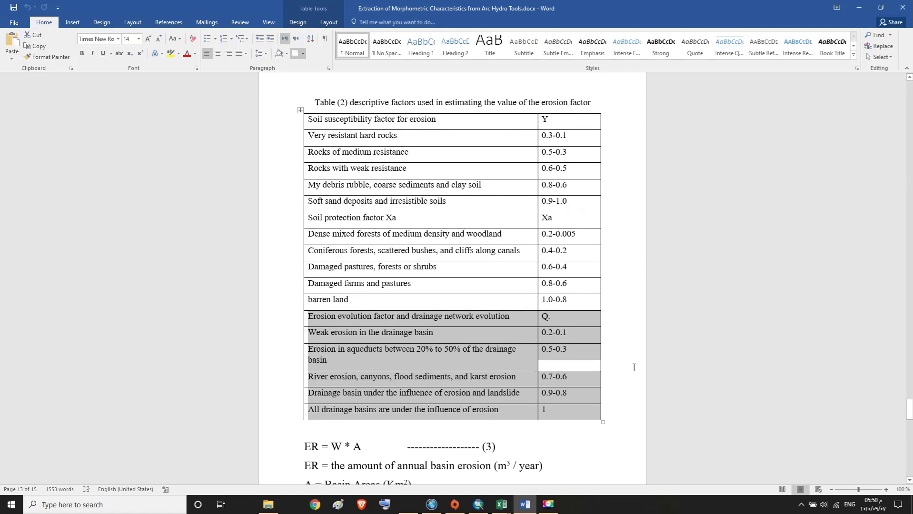
scroll(634, 367, "down", 1)
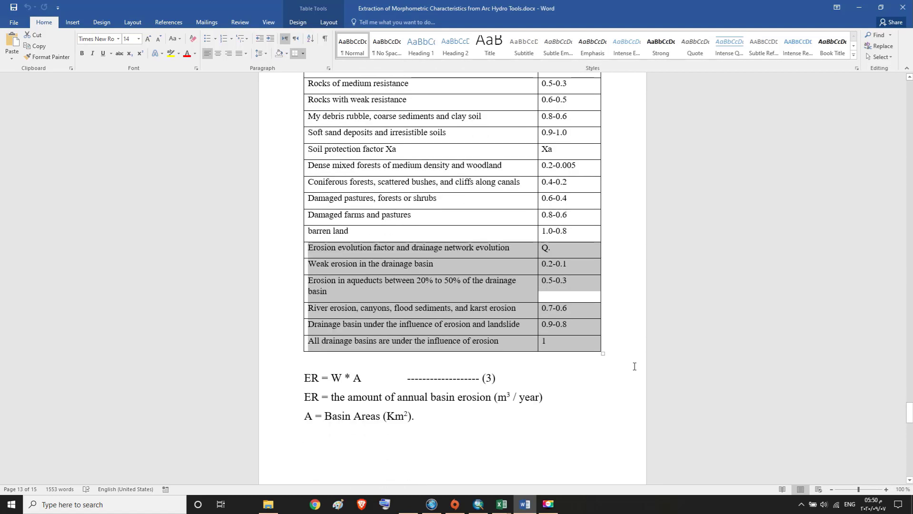
scroll(634, 366, "down", 1)
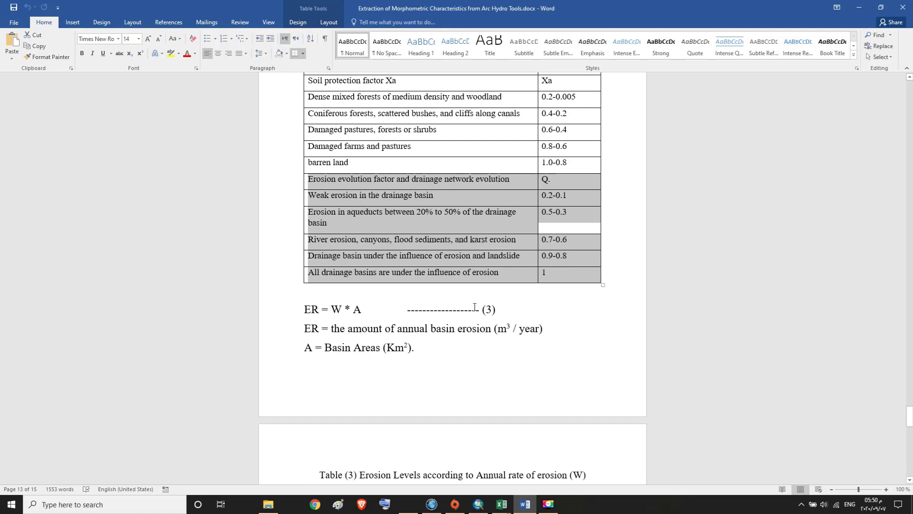
left_click(396, 308)
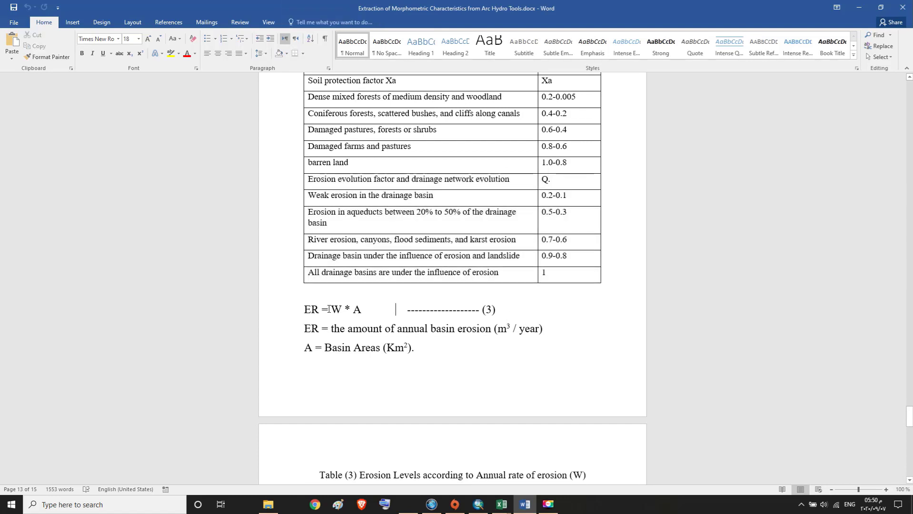
left_click_drag(330, 309, 508, 312)
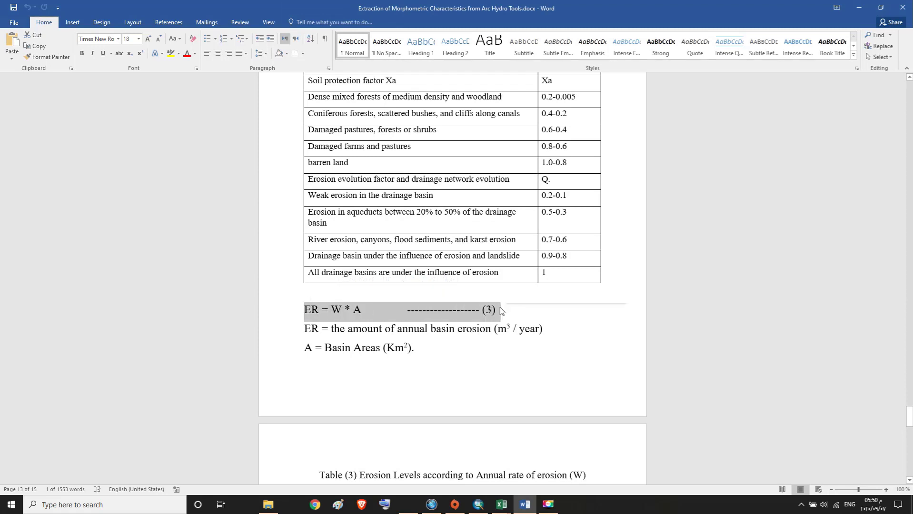
left_click_drag(306, 328, 509, 330)
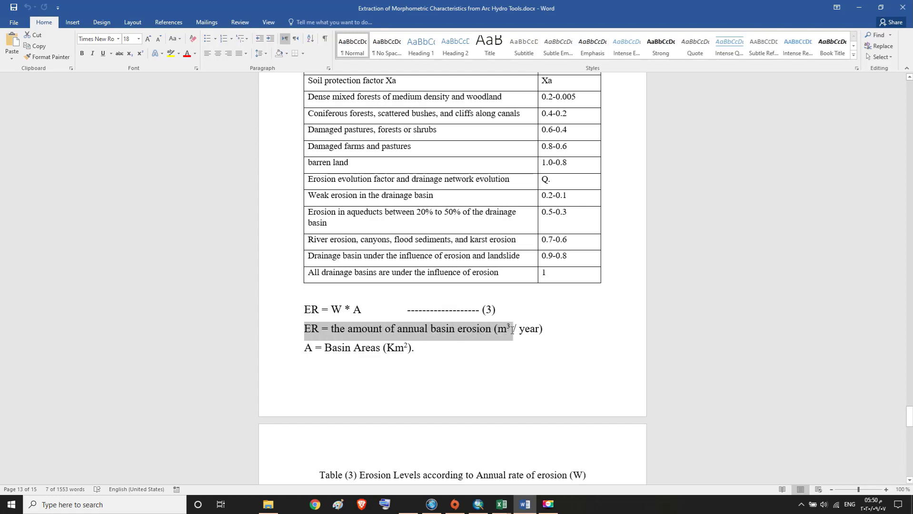
left_click_drag(512, 330, 546, 330)
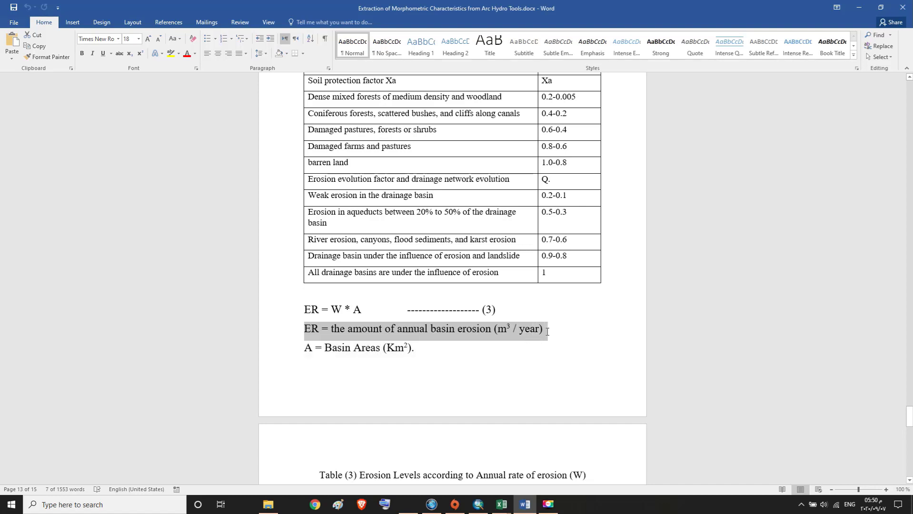
left_click_drag(304, 347, 419, 347)
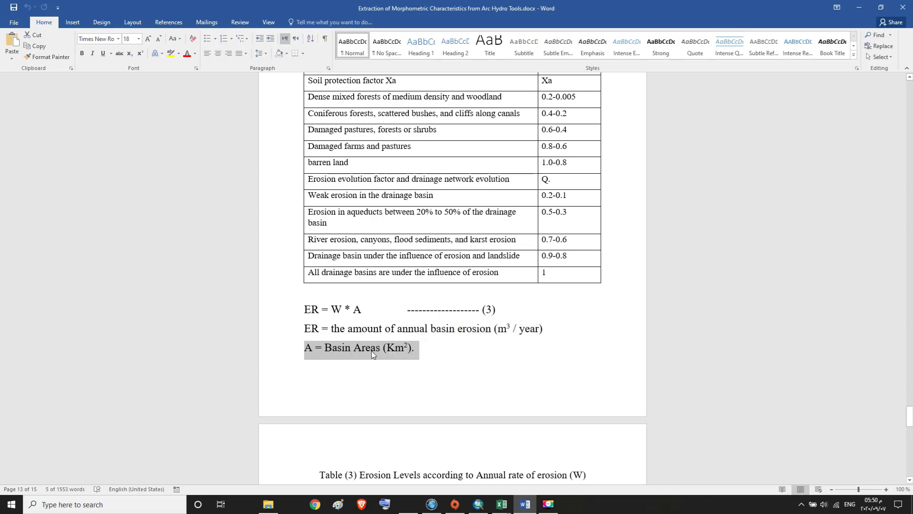
scroll(416, 352, "down", 3)
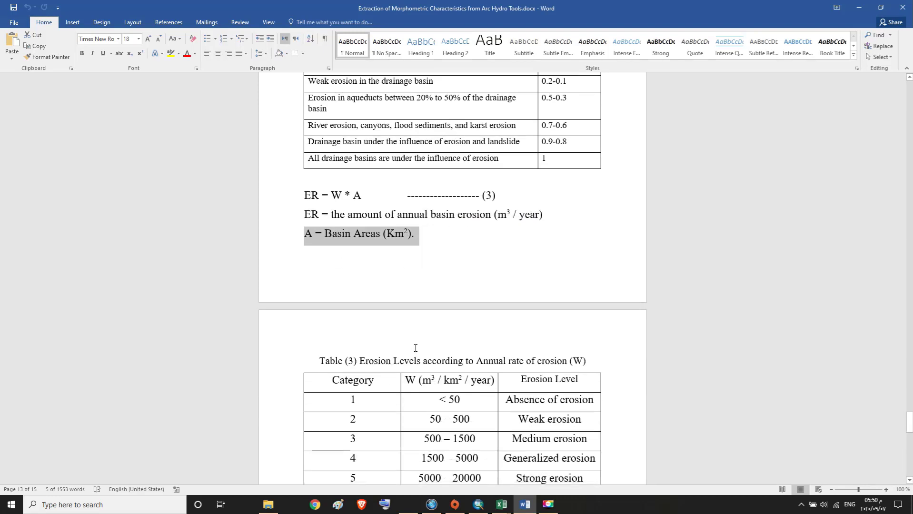
Highlight the W term in ER = W * A and 'Erosion Levels' in the Table (3) caption.
scroll(415, 348, "down", 1)
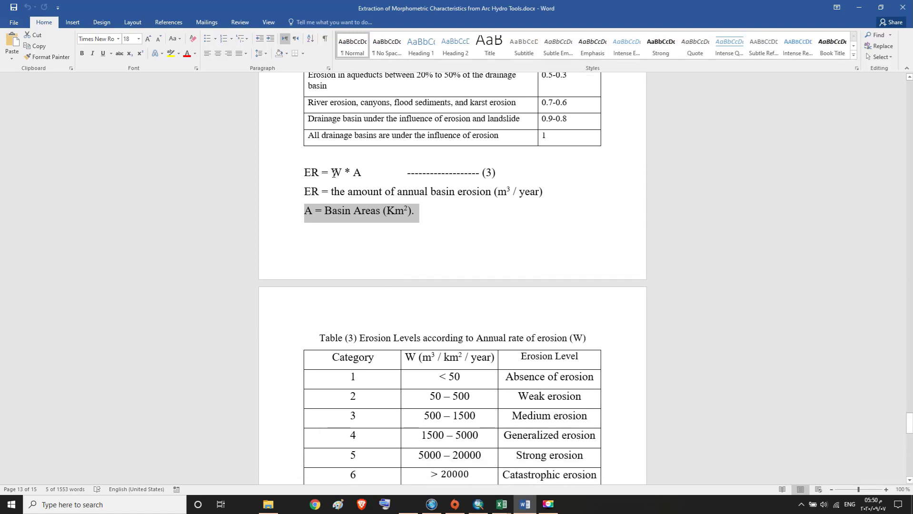
left_click_drag(334, 173, 339, 174)
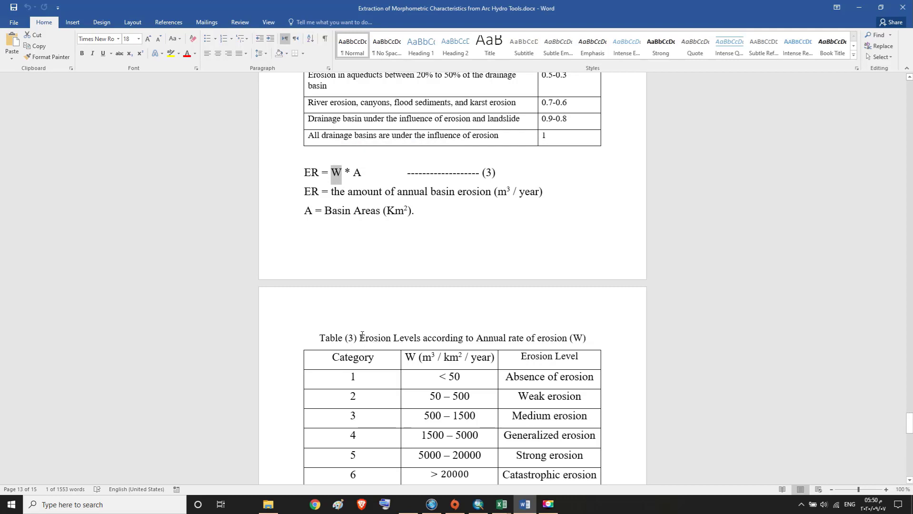
left_click_drag(361, 337, 412, 339)
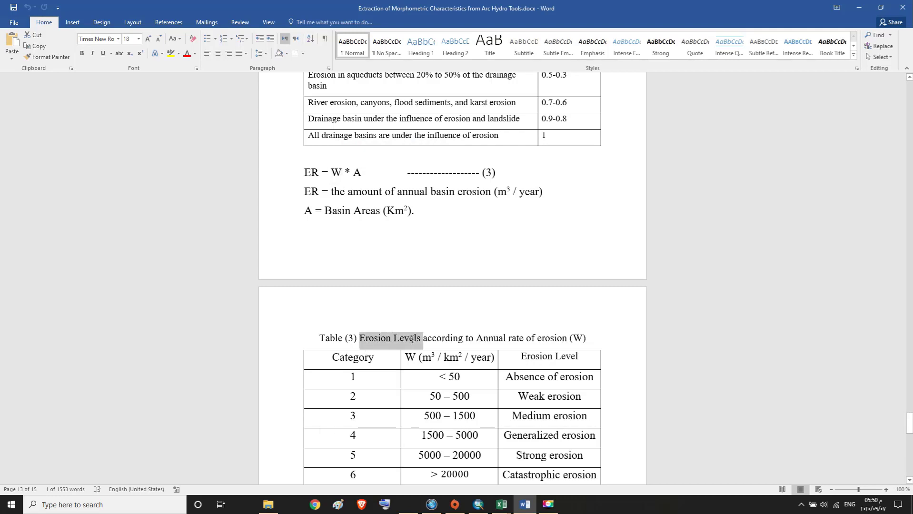
left_click(394, 338)
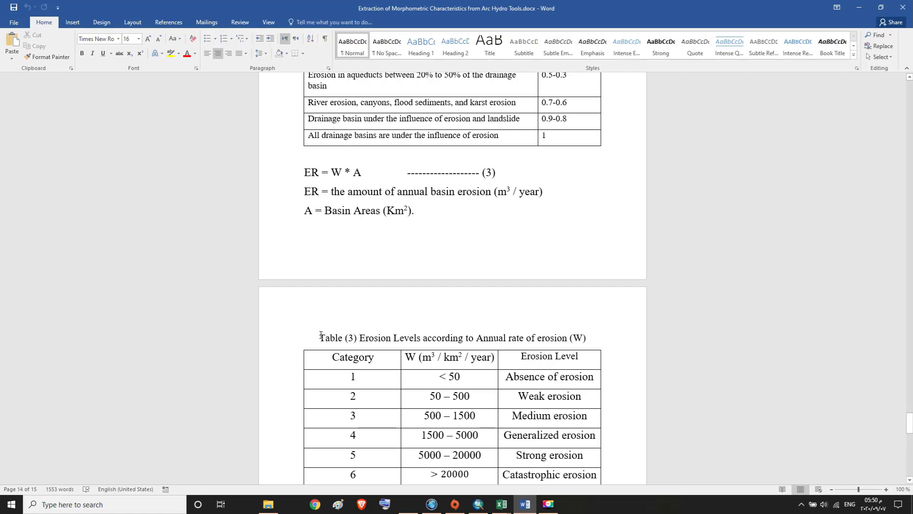
Highlight the Table (3) header cells, including the W (m³ / km² / year) column.
scroll(371, 339, "down", 1)
left_click_drag(318, 316, 590, 317)
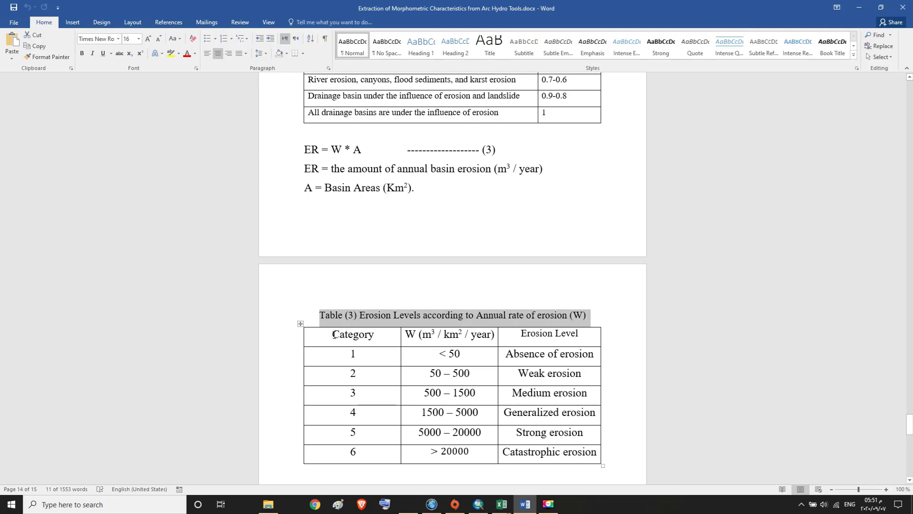
left_click_drag(332, 335, 496, 334)
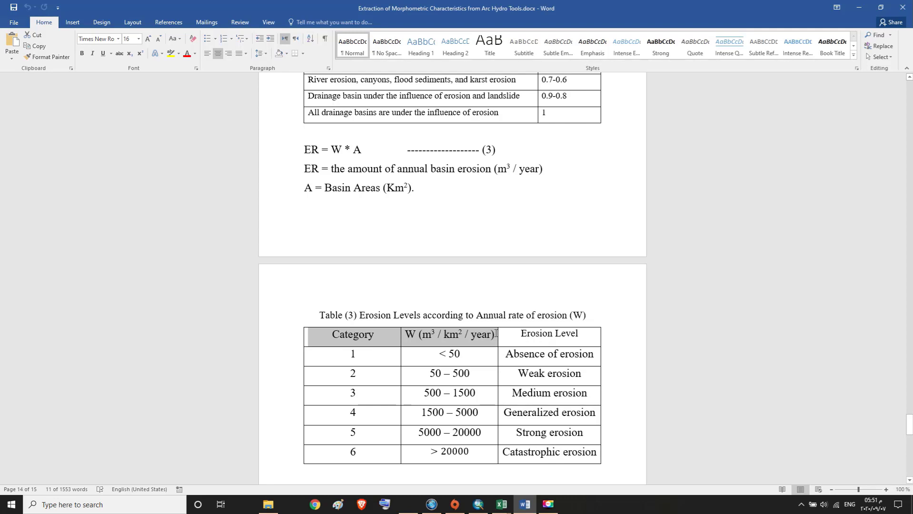
left_click_drag(496, 333, 546, 452)
left_click(422, 334)
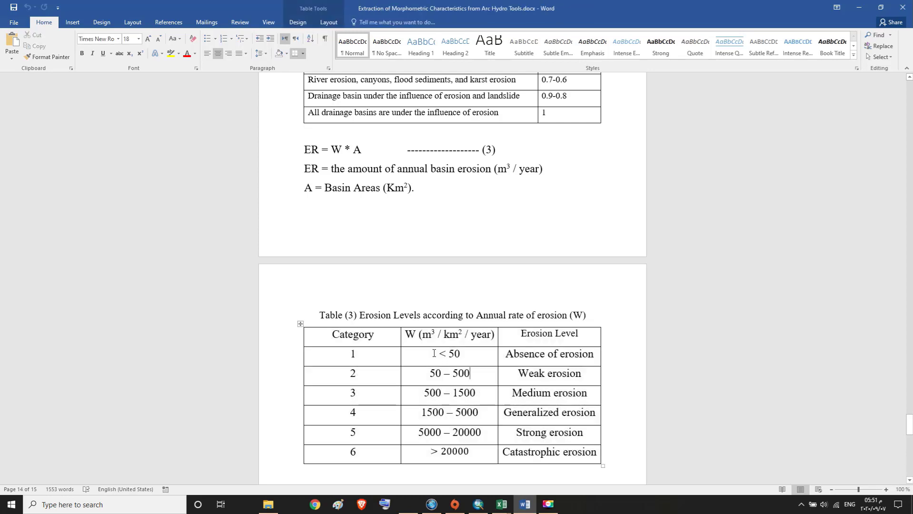
left_click_drag(416, 334, 479, 348)
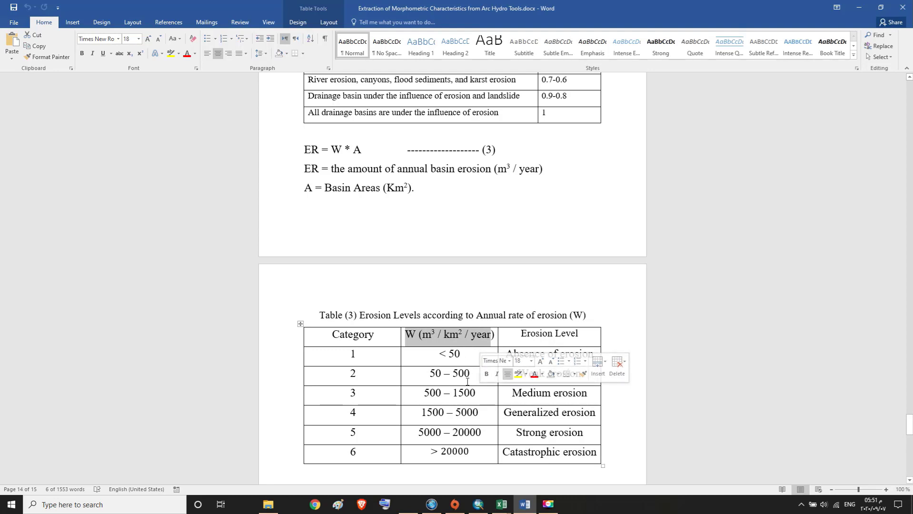
left_click(493, 335)
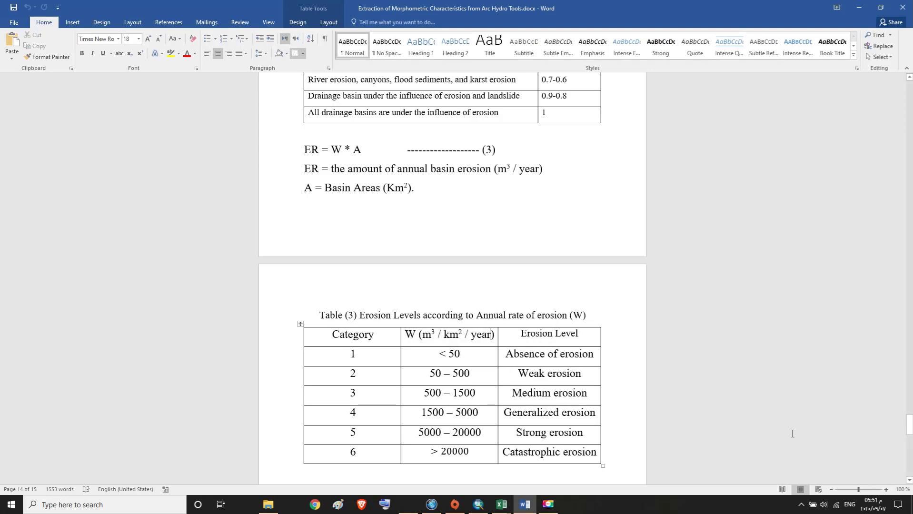
Highlight the ER definition line and scroll back up to the Gavrilovic equation page.
left_click_drag(909, 424, 910, 417)
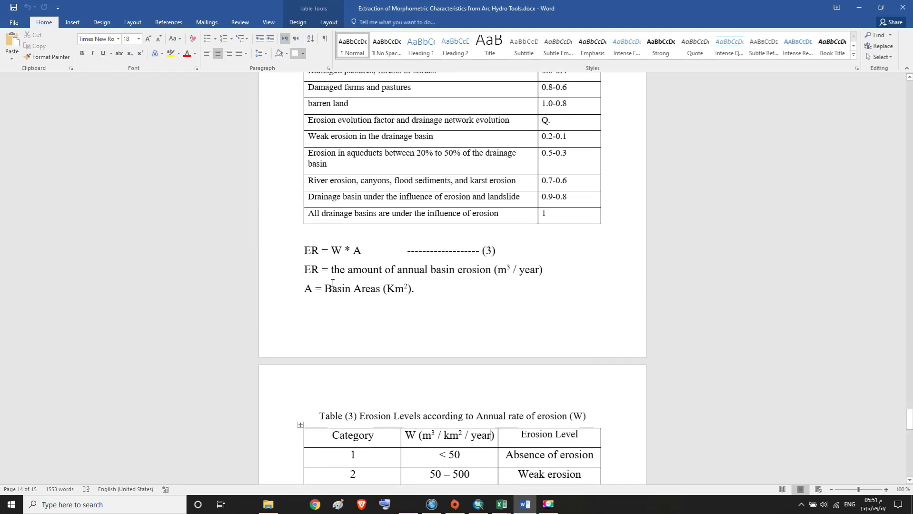
left_click_drag(304, 269, 550, 272)
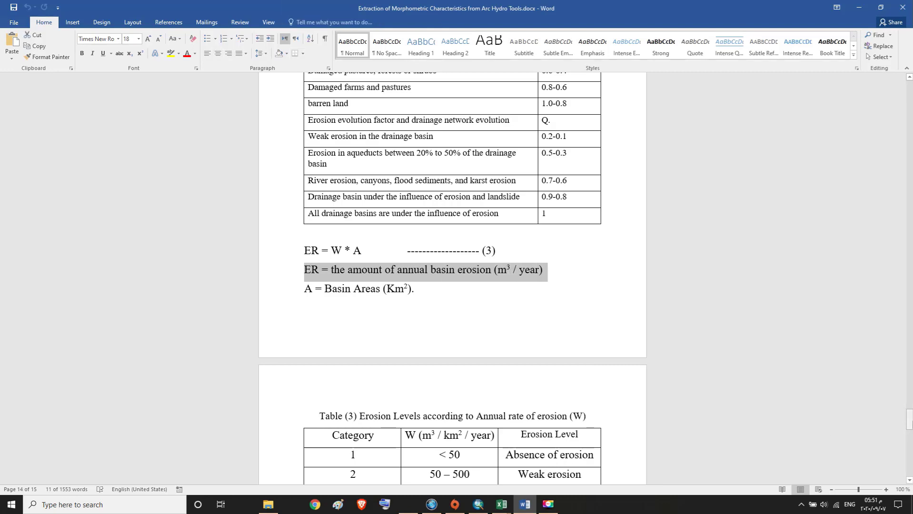
left_click_drag(911, 422, 910, 357)
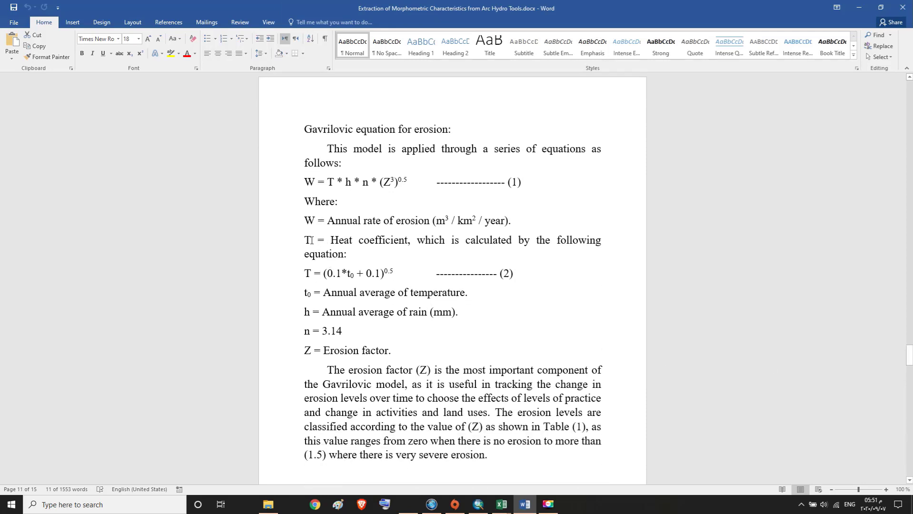
left_click_drag(305, 240, 407, 255)
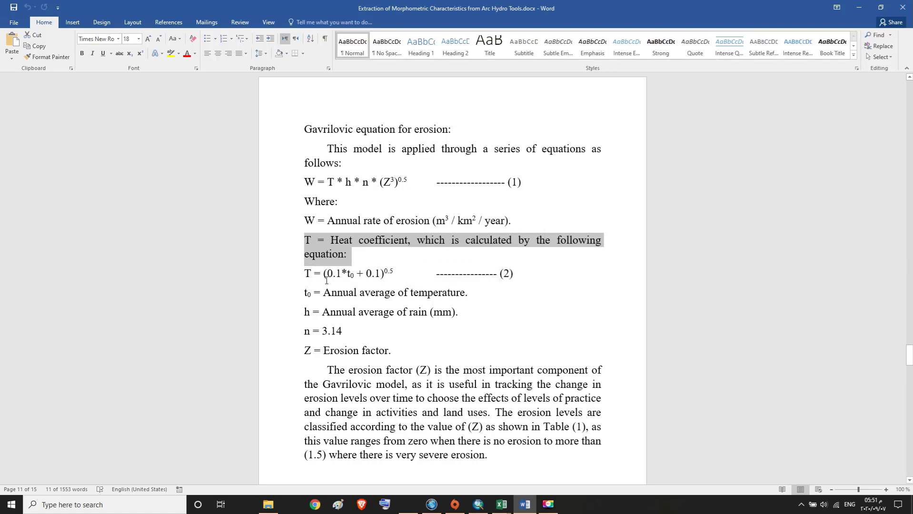
left_click_drag(306, 273, 409, 270)
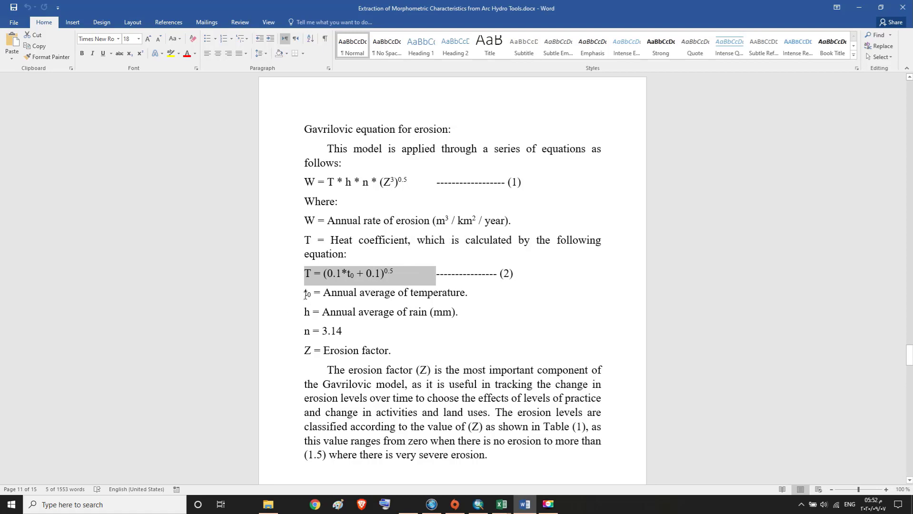
left_click_drag(305, 293, 473, 293)
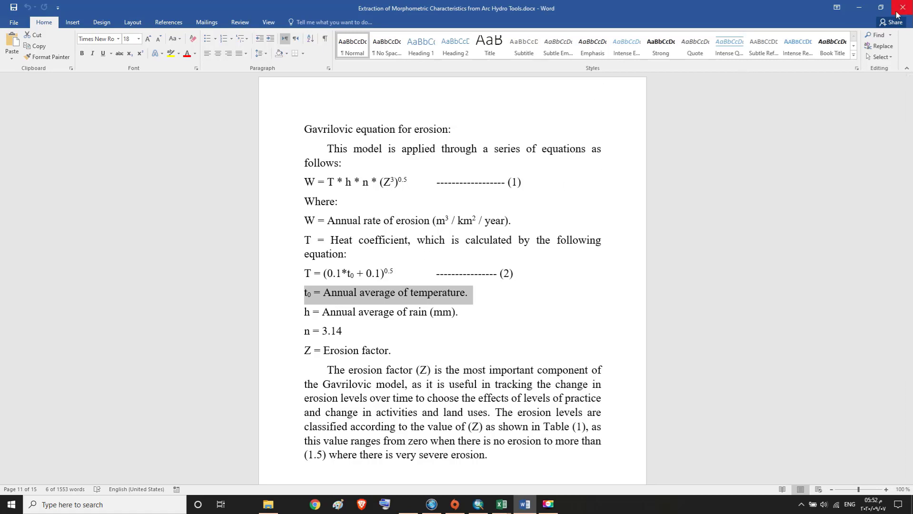
Minimize Word and Excel and open anual average temprature > iraq anual average temprature utm.
left_click(859, 8)
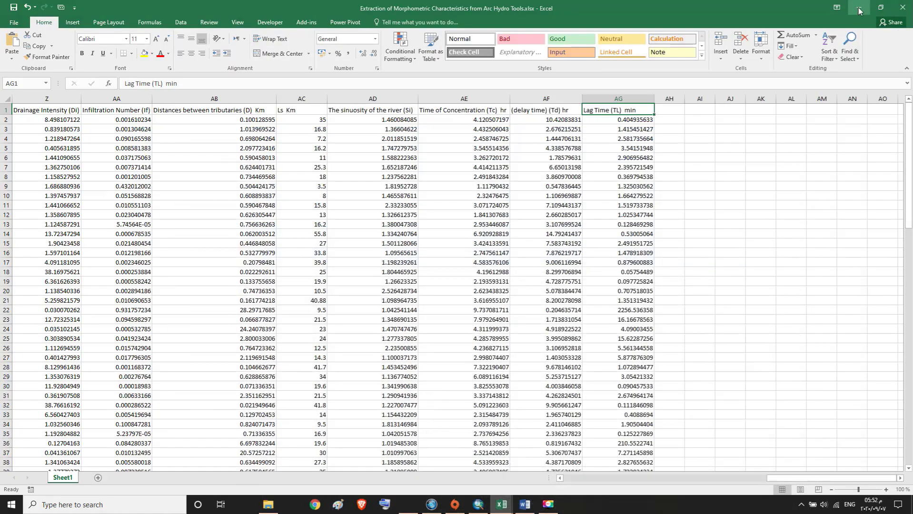
left_click(860, 9)
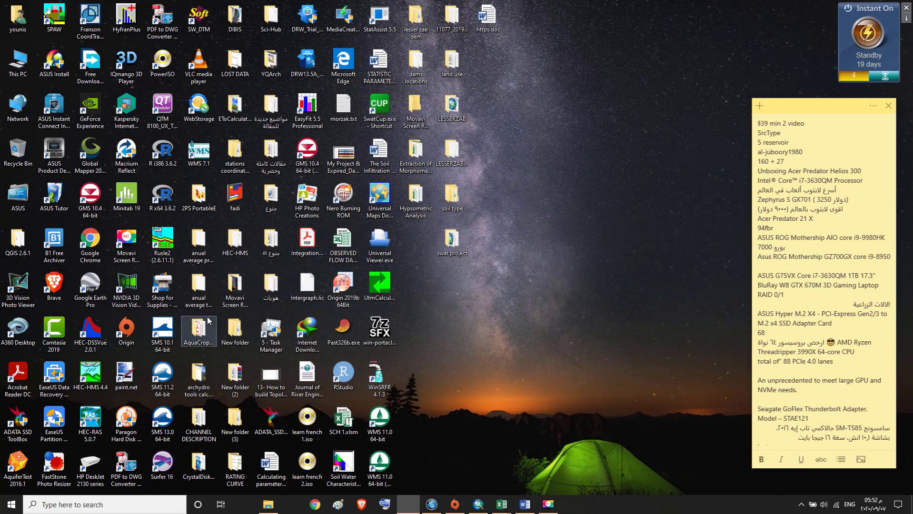
left_click(202, 291)
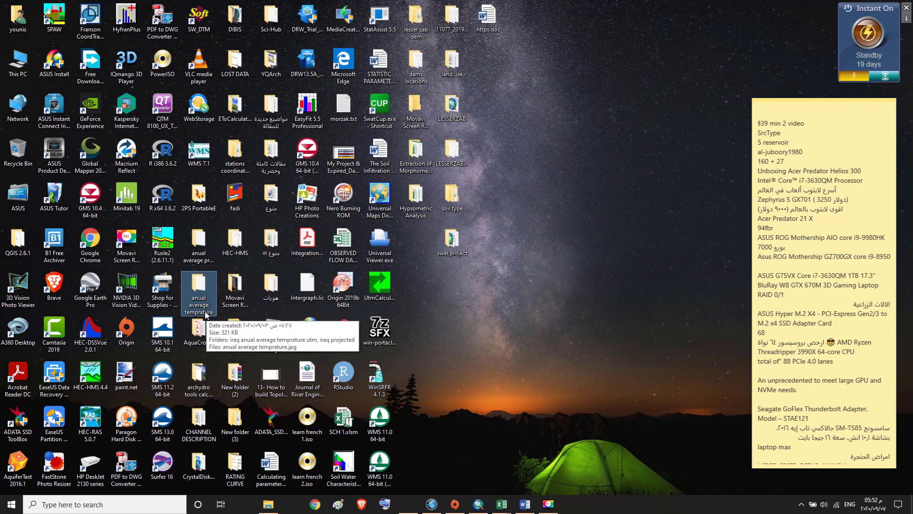
double_click(203, 280)
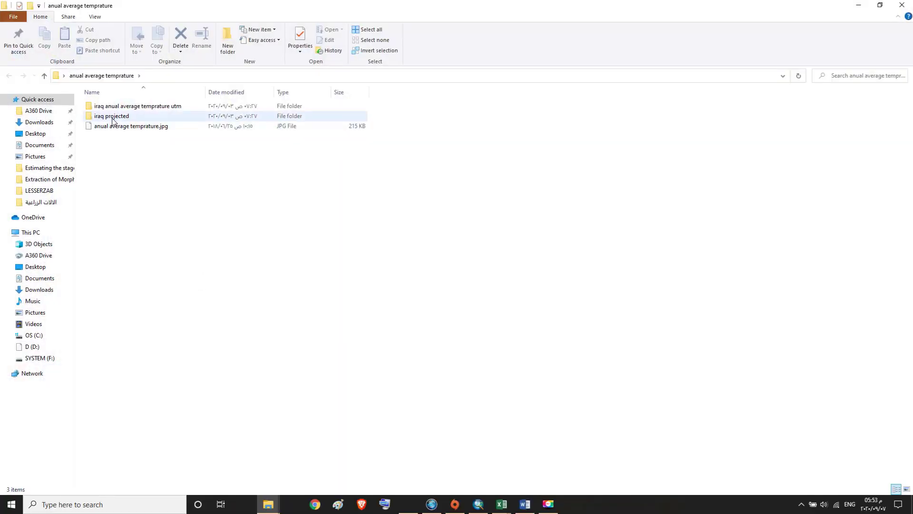
left_click(117, 109)
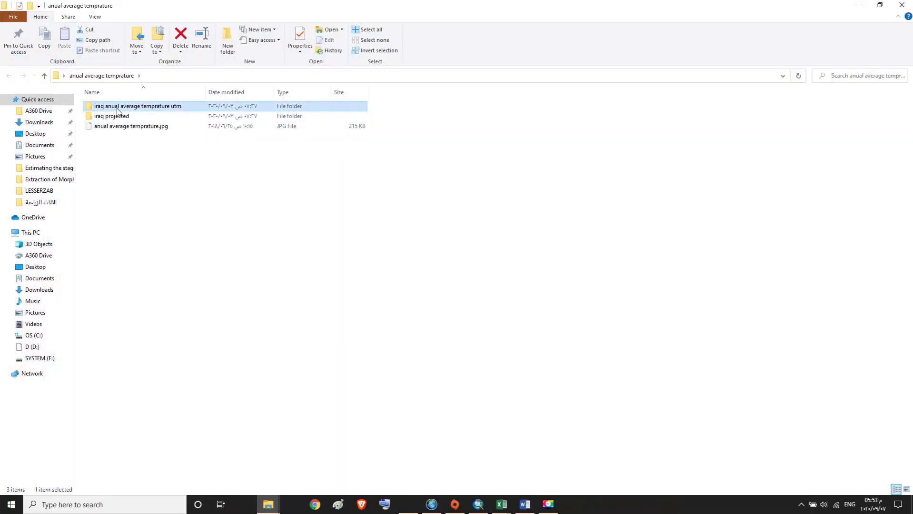
double_click(119, 110)
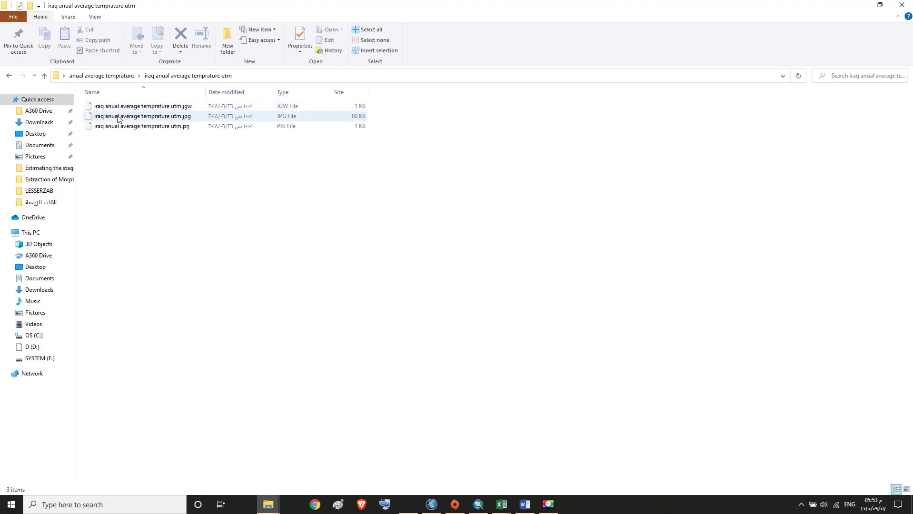
View the annual average temperature map .jpg, then close the image viewer.
double_click(118, 117)
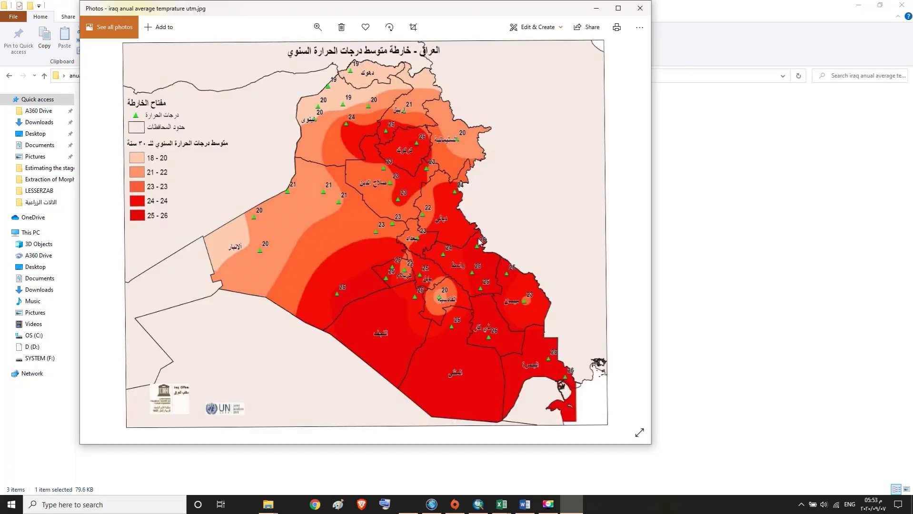
left_click(640, 8)
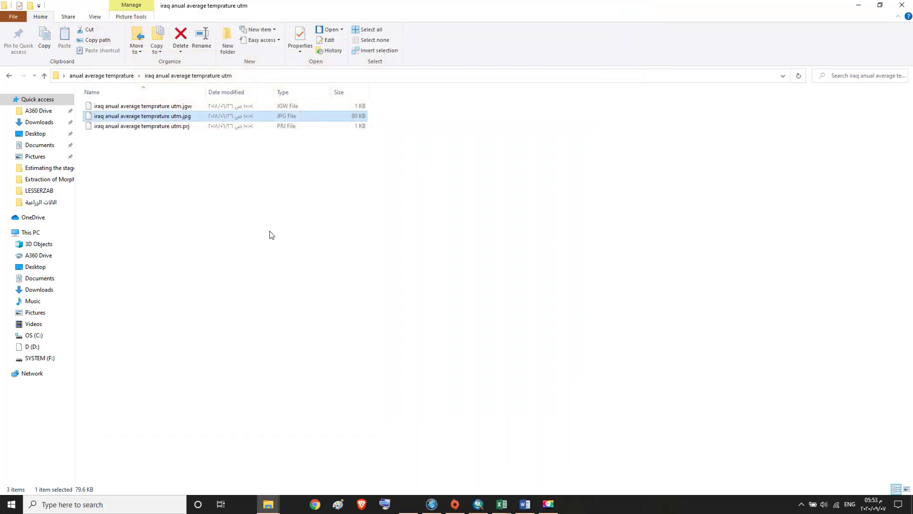
left_click(266, 198)
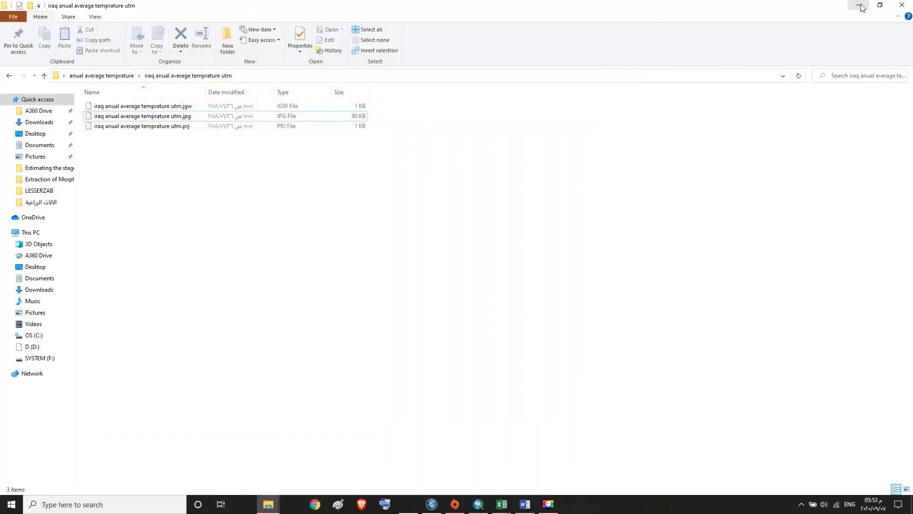
Close File Explorer and, in the Word report, copy the t0 symbol from the temperature definition.
left_click(903, 4)
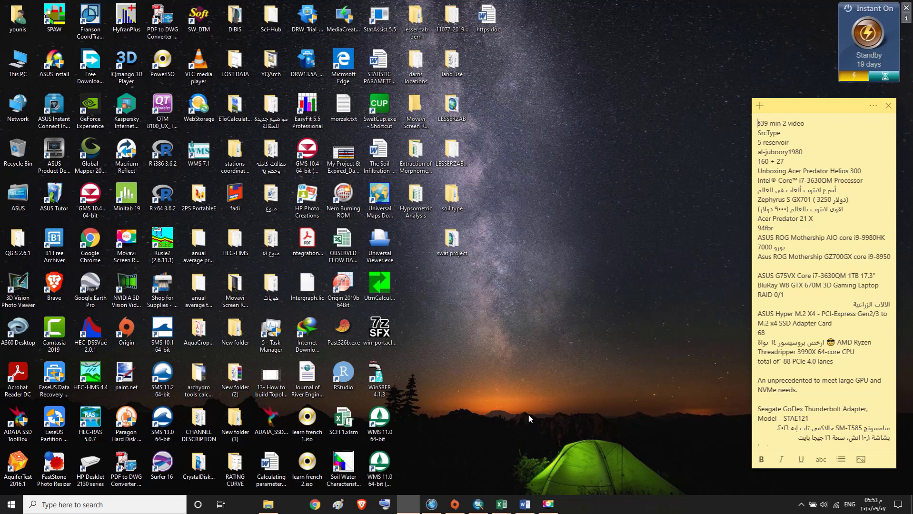
mouse_move(503, 506)
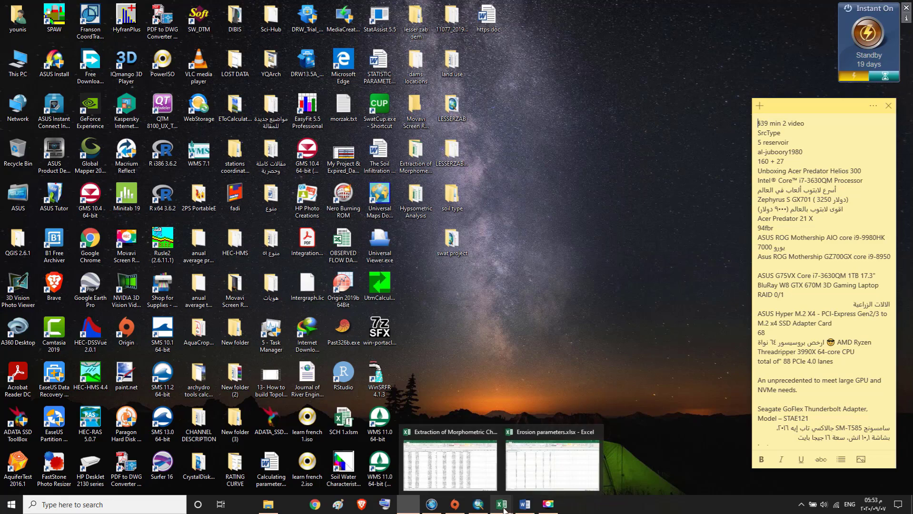
left_click(524, 504)
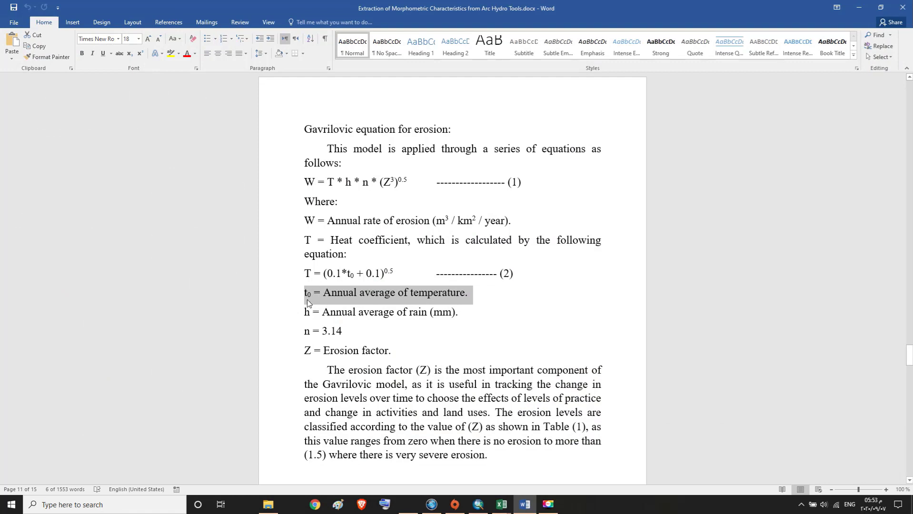
left_click(306, 294)
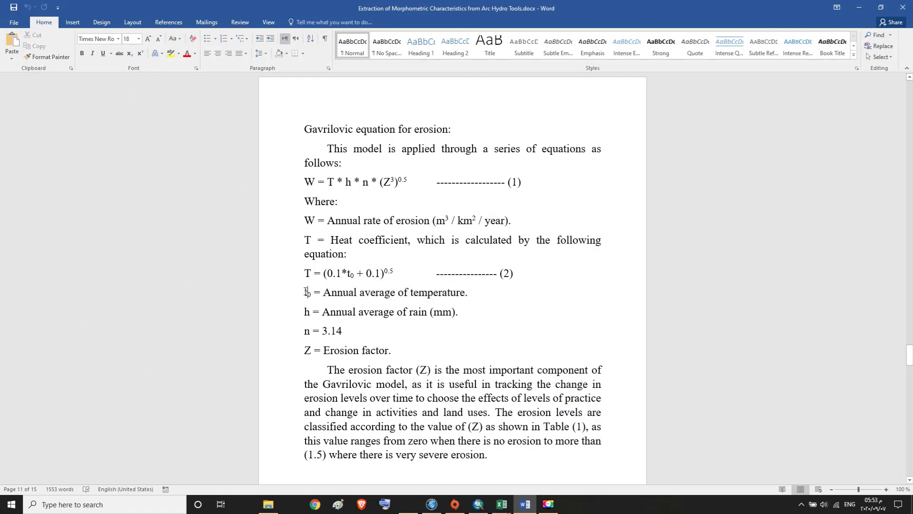
left_click_drag(305, 293, 313, 292)
right_click(311, 295)
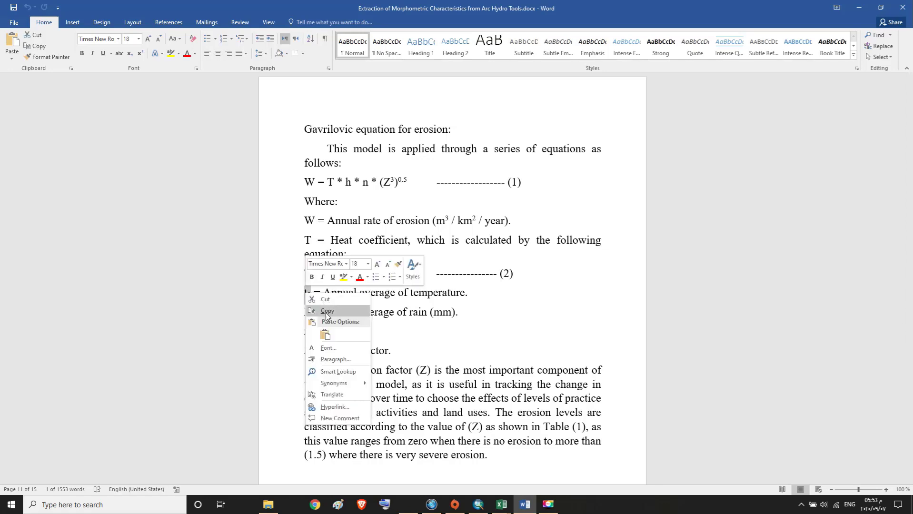
left_click(327, 310)
Paste t0 into cell AI1 with Match Destination Formatting.
mouse_move(502, 506)
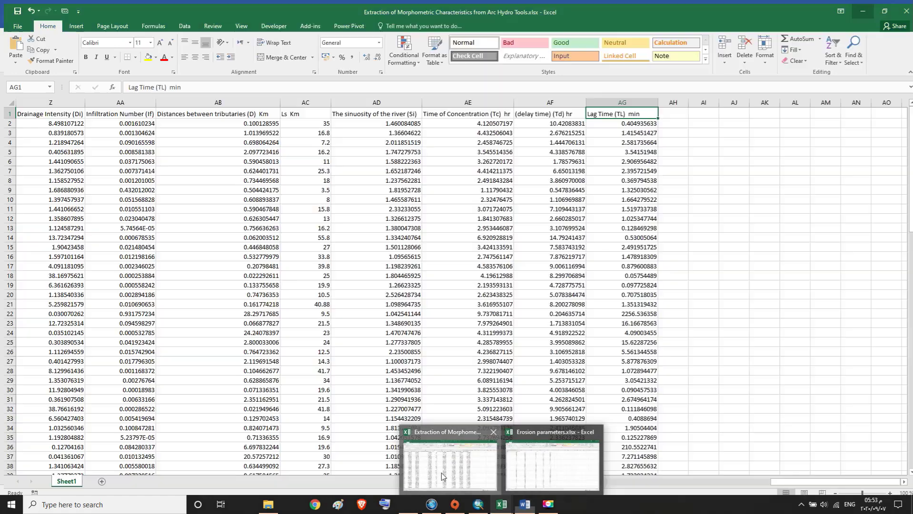
left_click(442, 473)
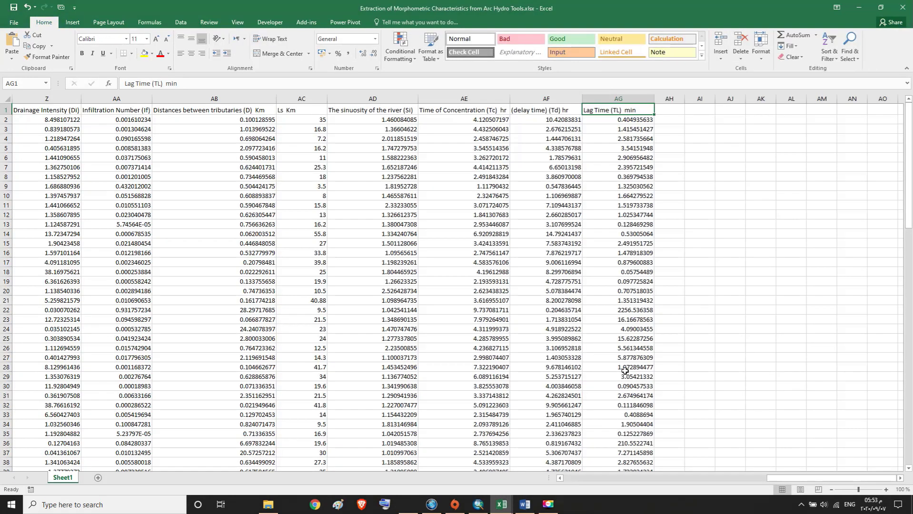
left_click(699, 108)
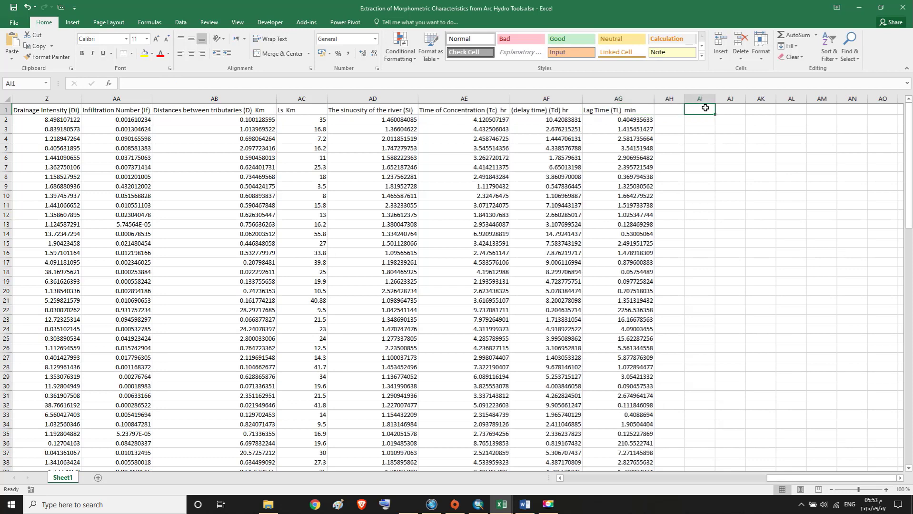
left_click(18, 58)
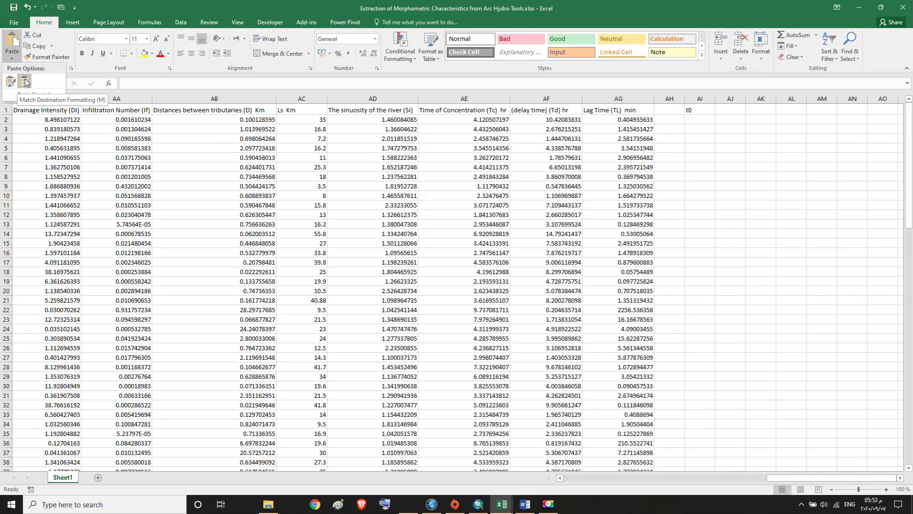
left_click(25, 82)
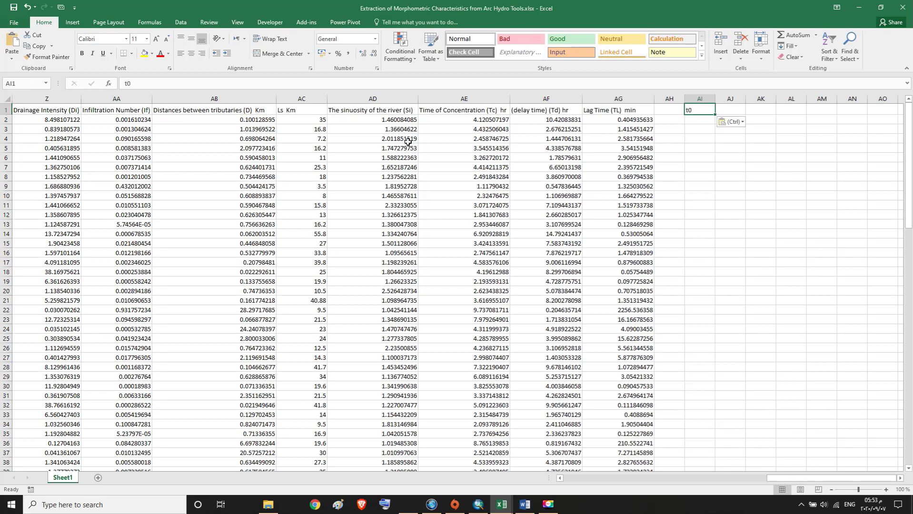
Format the 0 in AI1 as subscript through Format Cells so it reads t₀.
double_click(692, 111)
left_click_drag(688, 113, 693, 113)
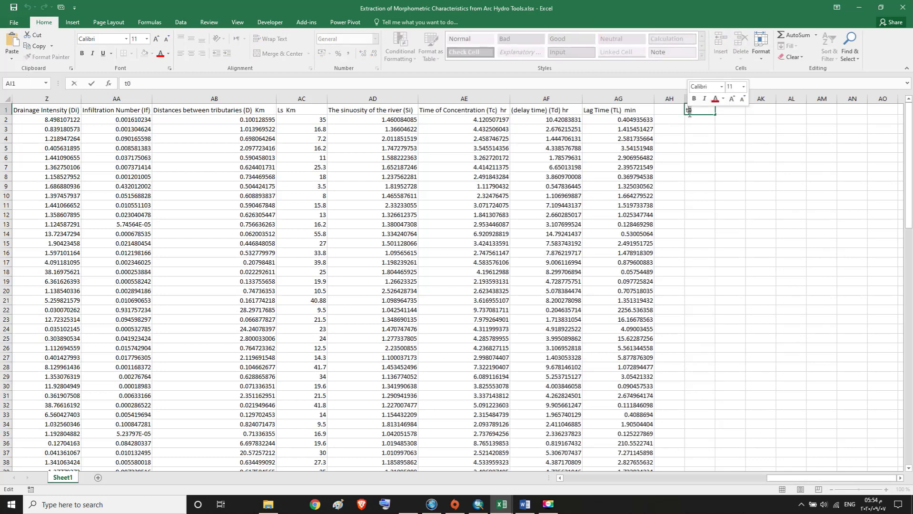
right_click(691, 112)
left_click(709, 176)
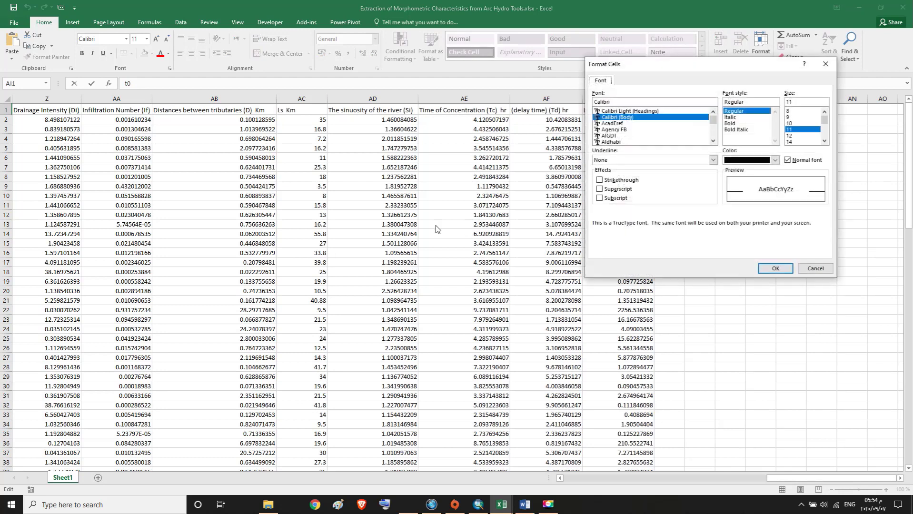
left_click(600, 198)
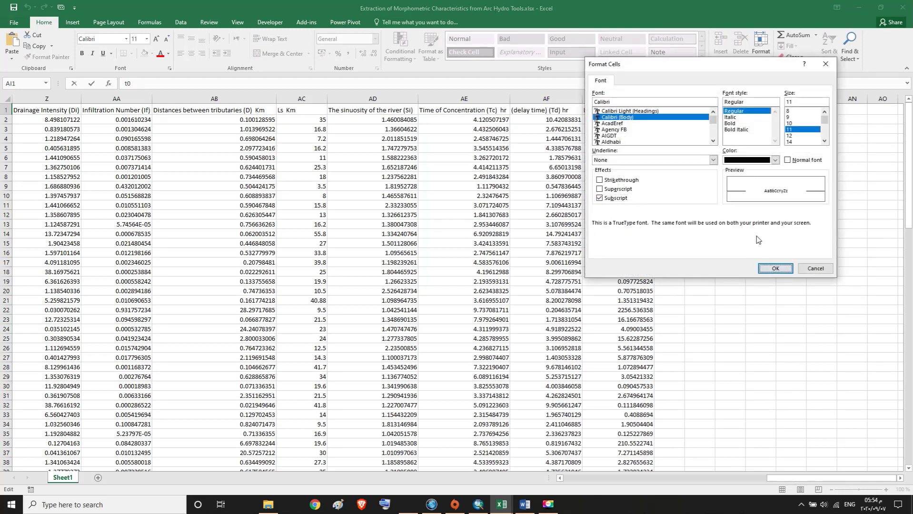
left_click(775, 267)
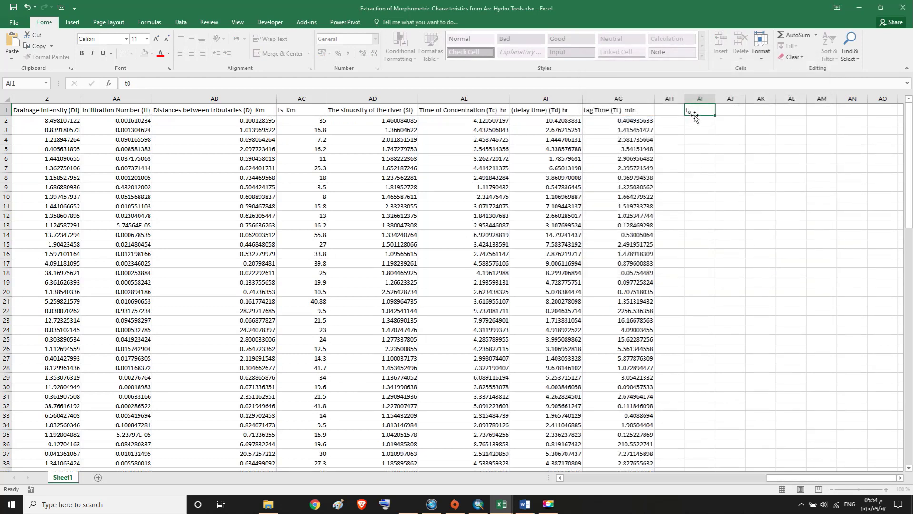
key("Return")
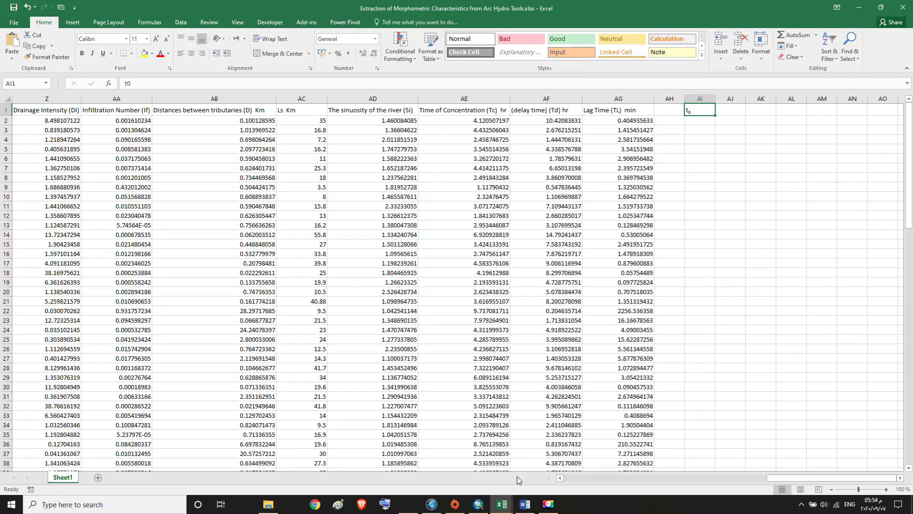
Back in Word, select the phrase 'Annual average of temperature'.
left_click(525, 505)
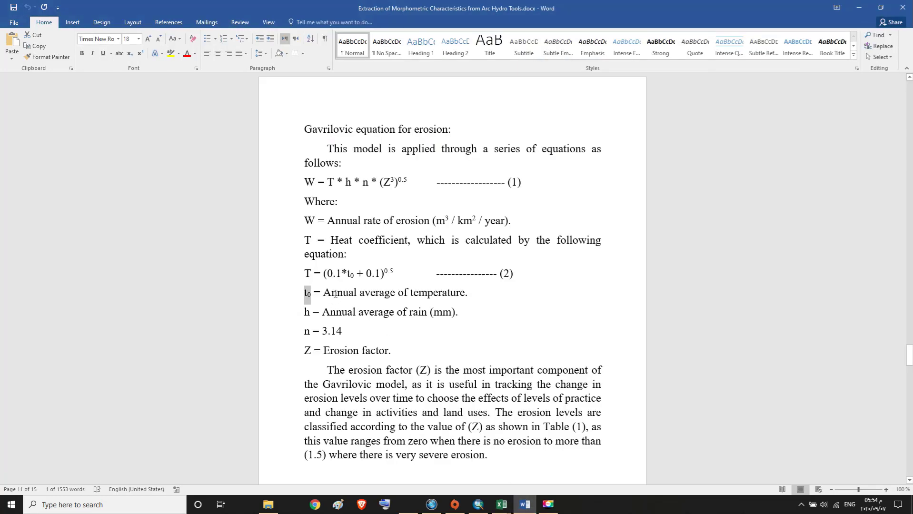
left_click_drag(336, 294, 478, 303)
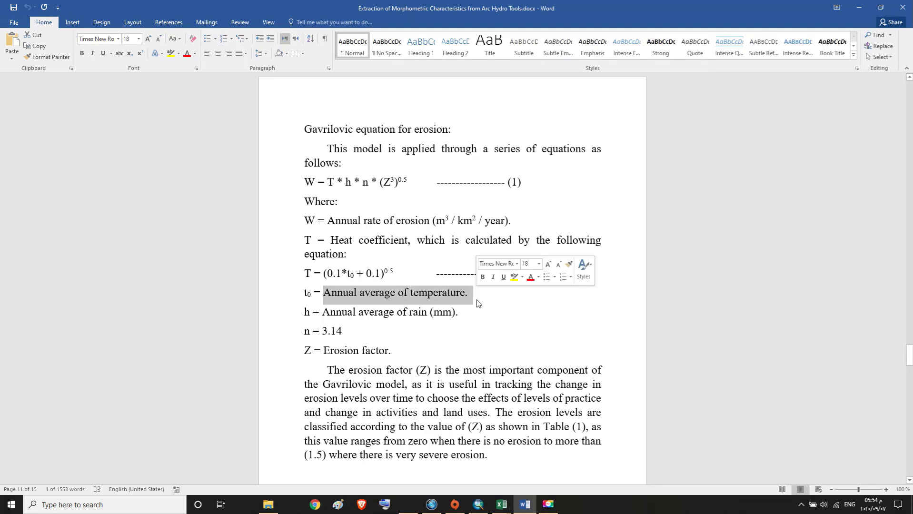
mouse_move(527, 508)
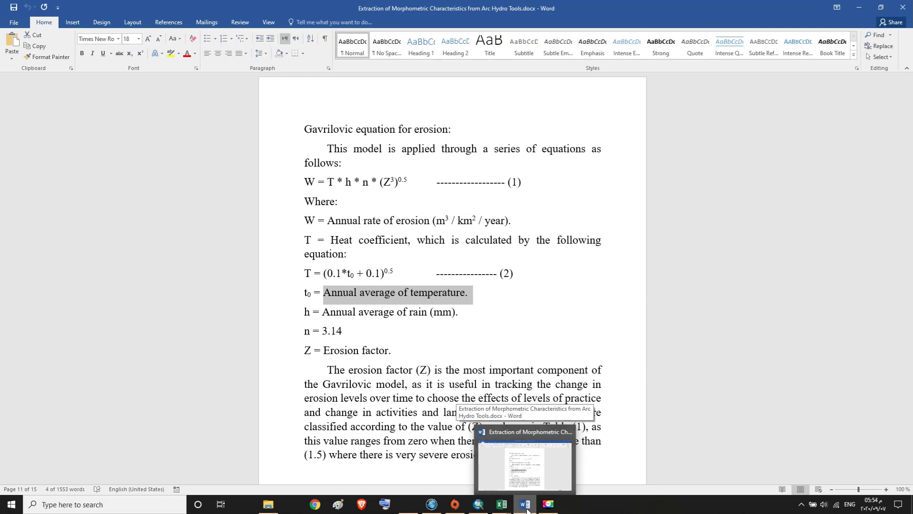
Switch off the Extract_Fill5 elevation layer in ArcMap, leaving only catchment outlines and streams.
left_click(478, 505)
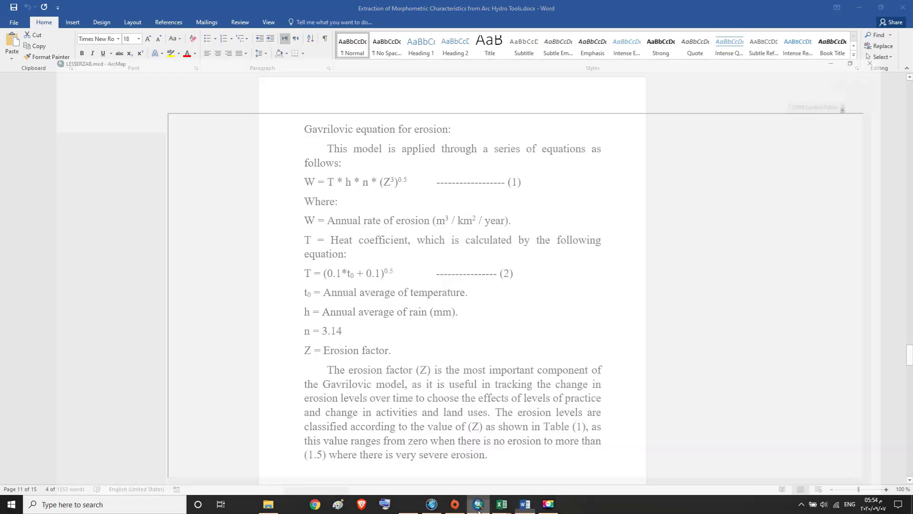
left_click_drag(899, 262, 900, 239)
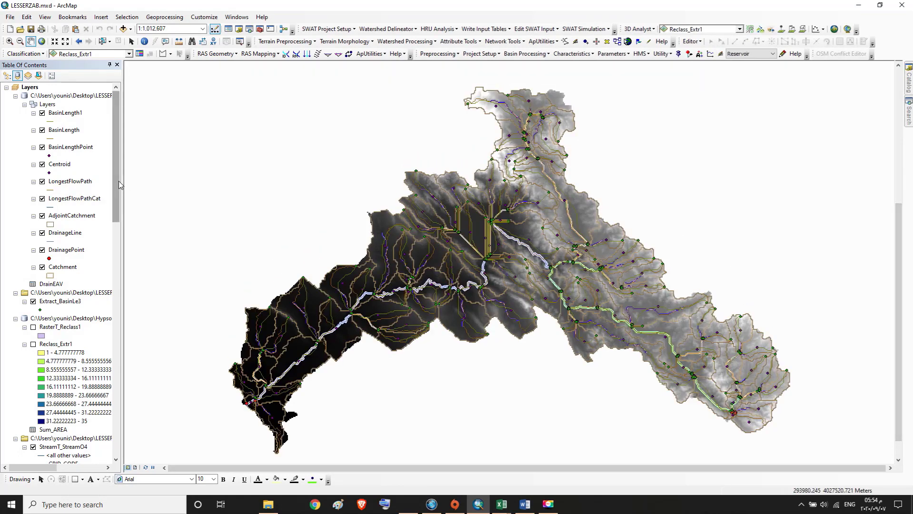
left_click_drag(118, 181, 147, 383)
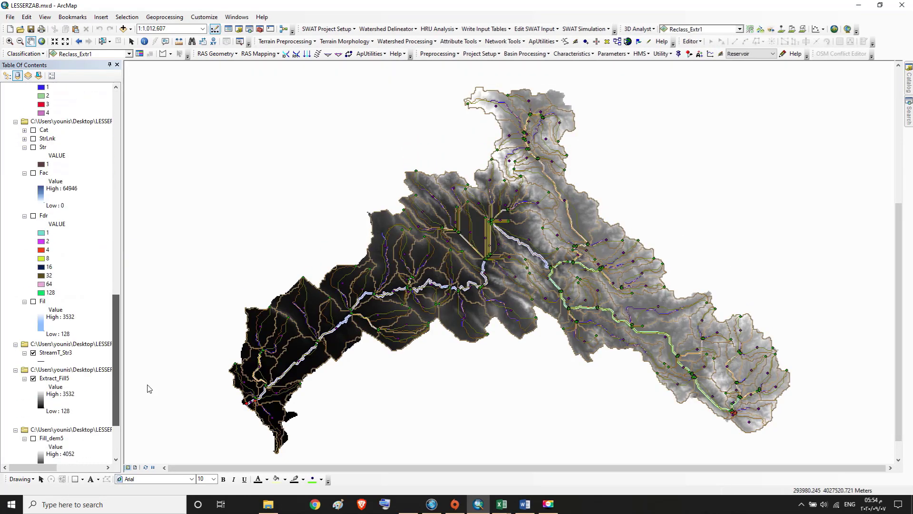
mouse_move(30, 394)
left_mouse_down()
mouse_move(36, 379)
mouse_move(41, 389)
left_mouse_up()
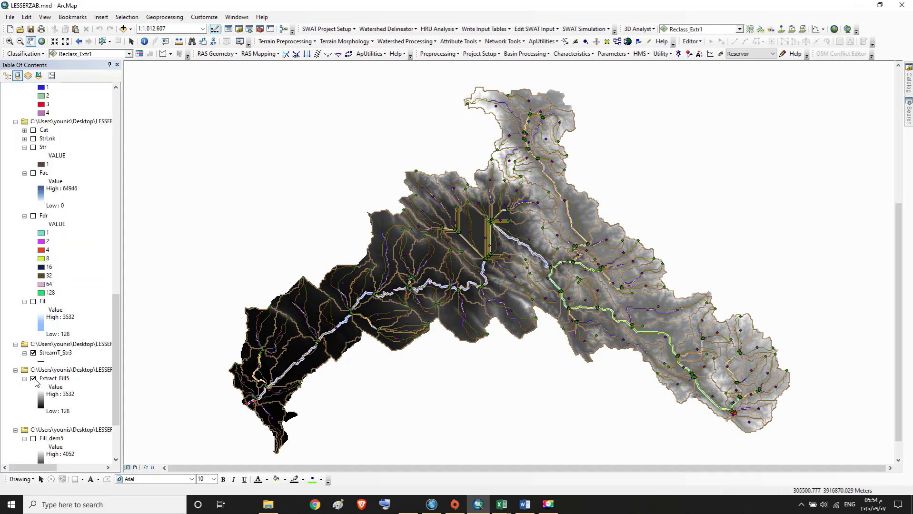
left_click(34, 380)
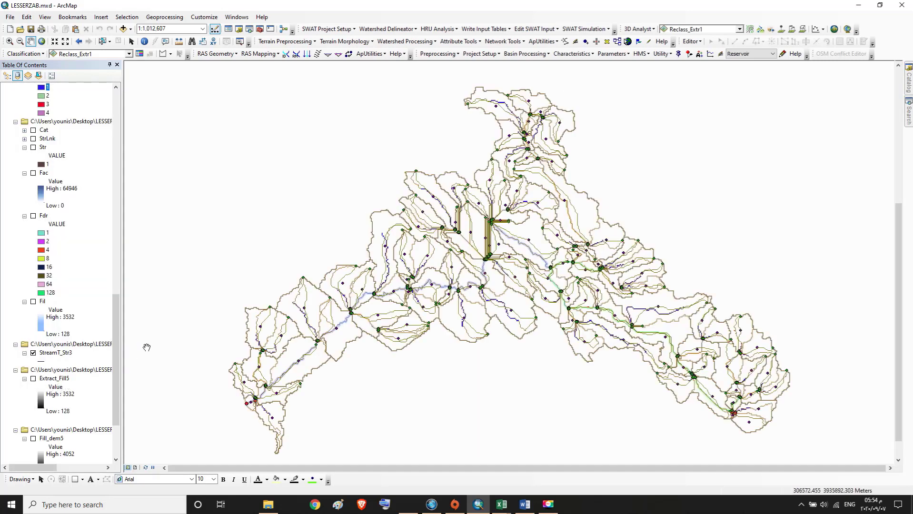
left_click_drag(113, 316, 117, 133)
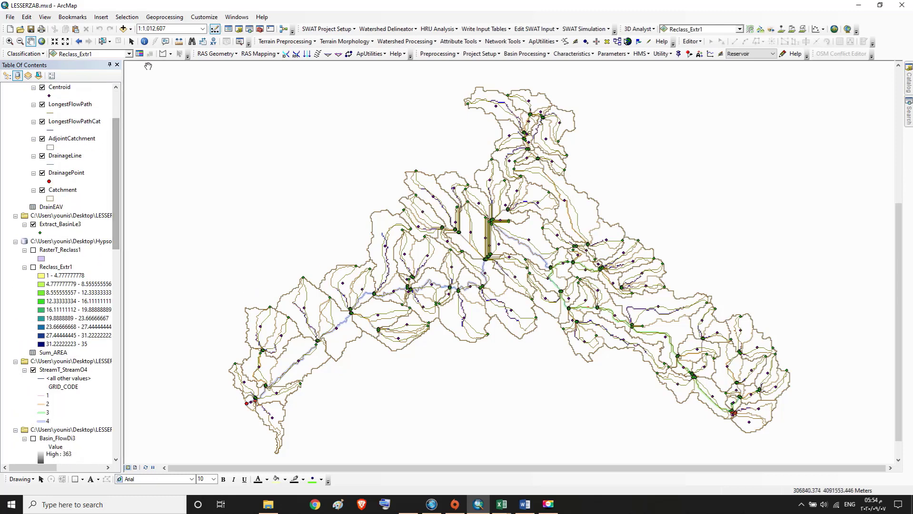
Add iraq anual average temprature utm.jpg from Desktop > anual average temprature to the map.
left_click(122, 30)
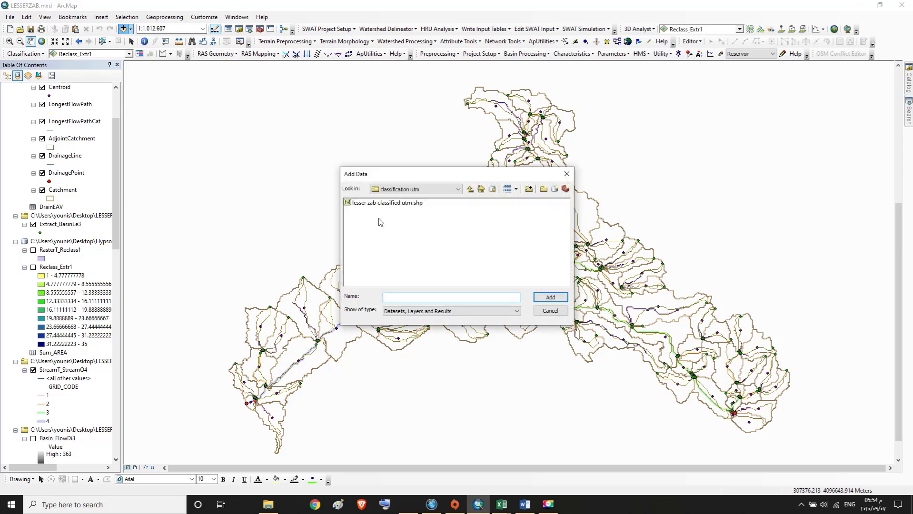
left_click(459, 190)
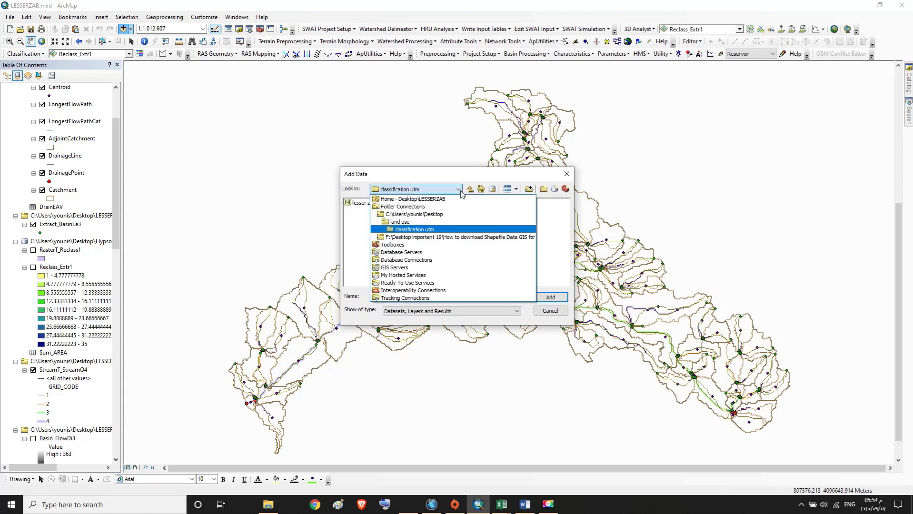
left_click(417, 215)
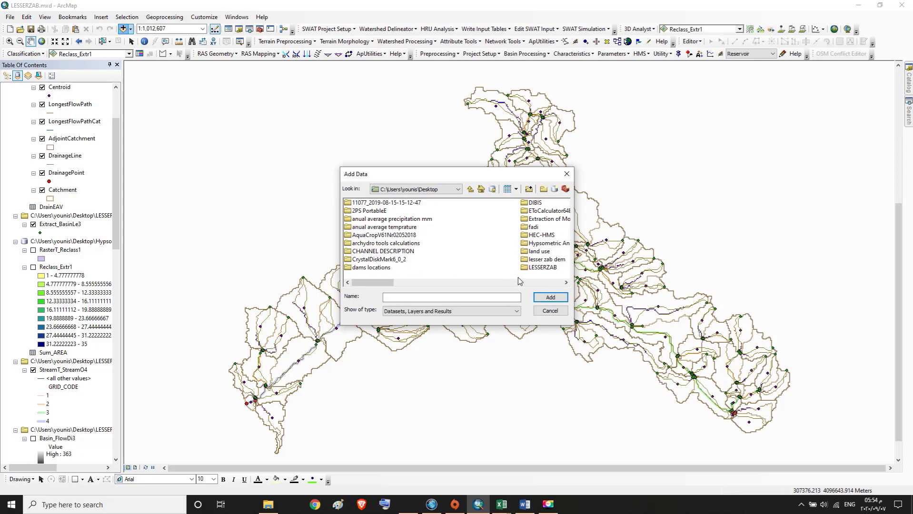
double_click(379, 227)
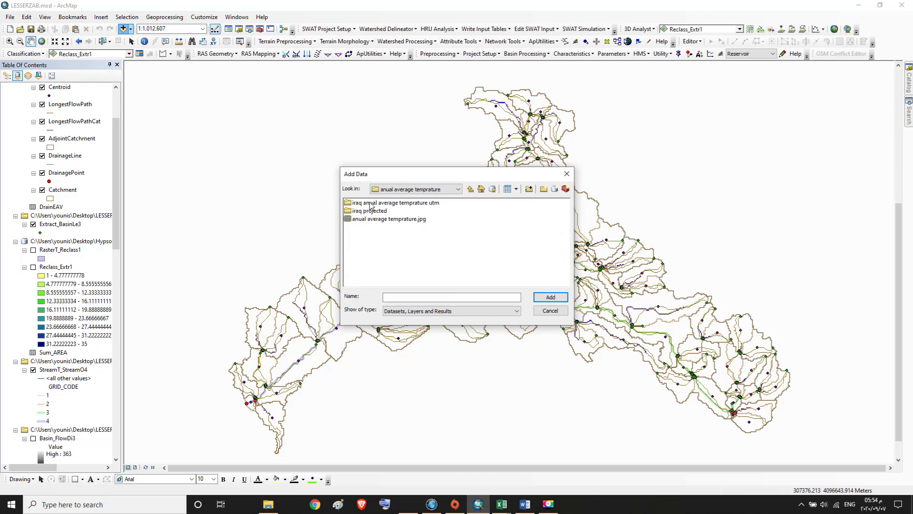
double_click(370, 203)
left_click(368, 204)
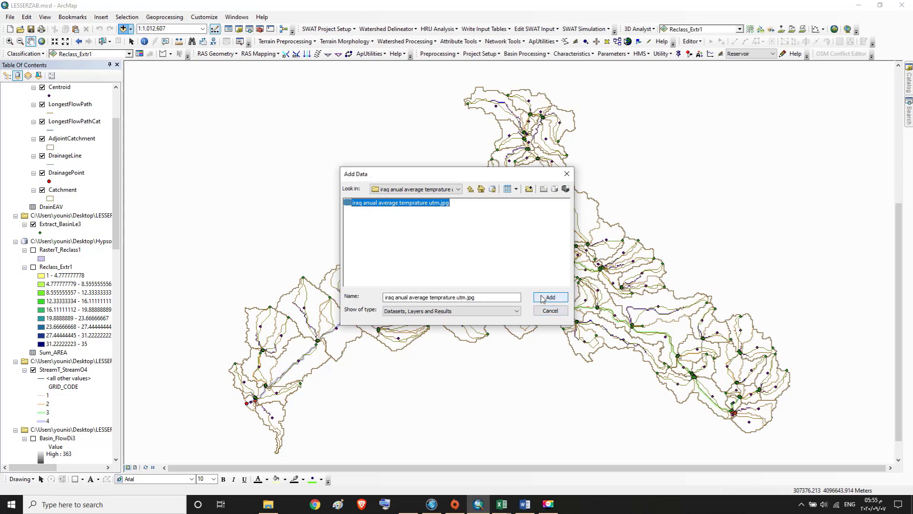
left_click(542, 298)
left_click(521, 294)
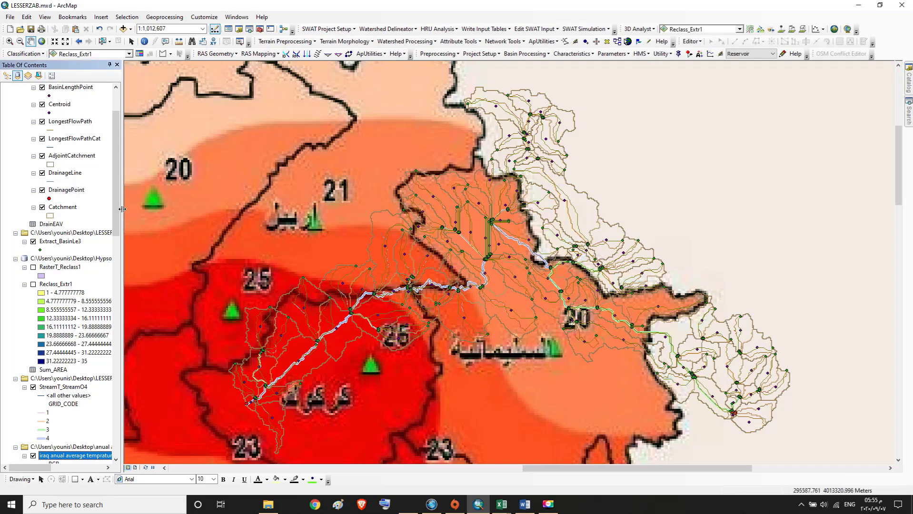
Open the Catchment layer's attribute table and select record 1.
left_click(60, 208)
right_click(57, 206)
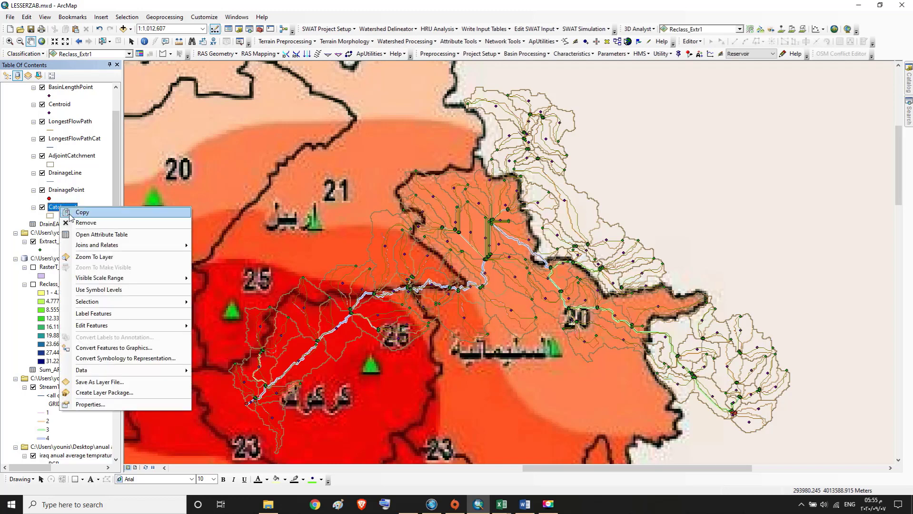
left_click(86, 235)
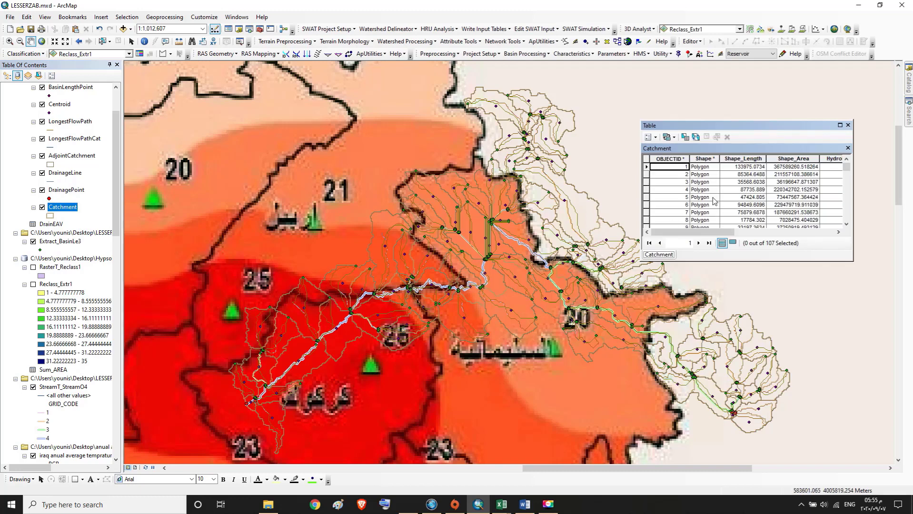
left_click(646, 167)
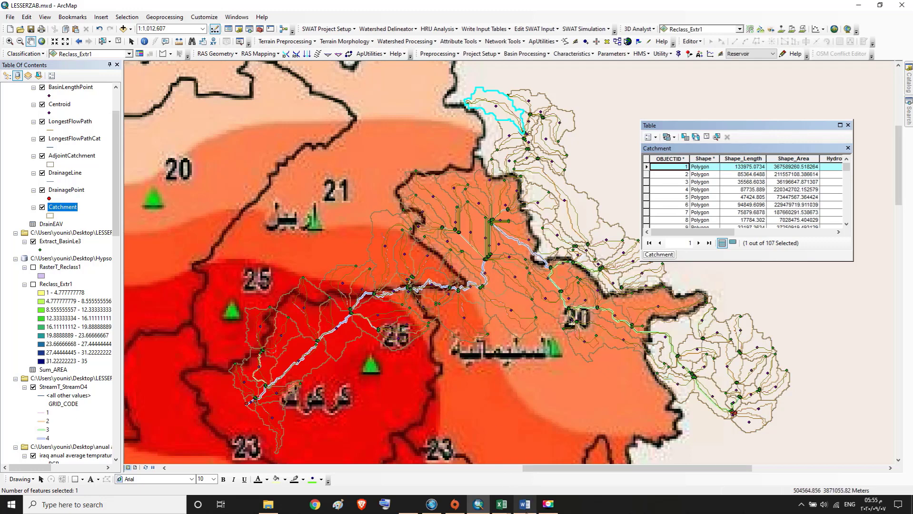
Enter 20 as the first catchment's t0 temperature in Excel cell AI2.
mouse_move(523, 511)
left_click(457, 457)
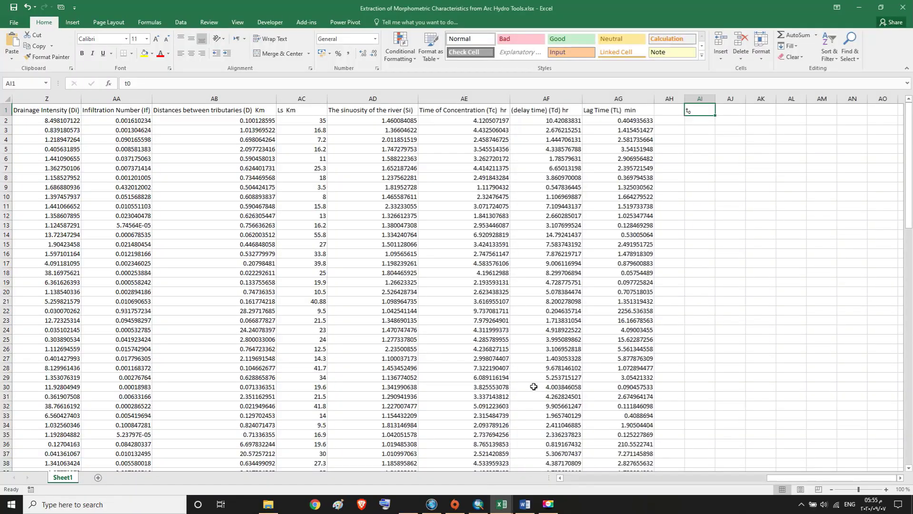
left_click(699, 120)
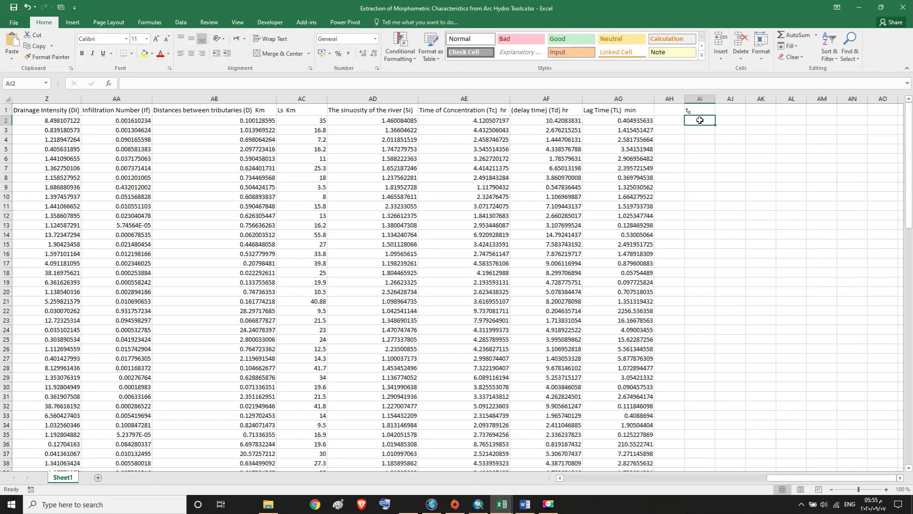
type("20")
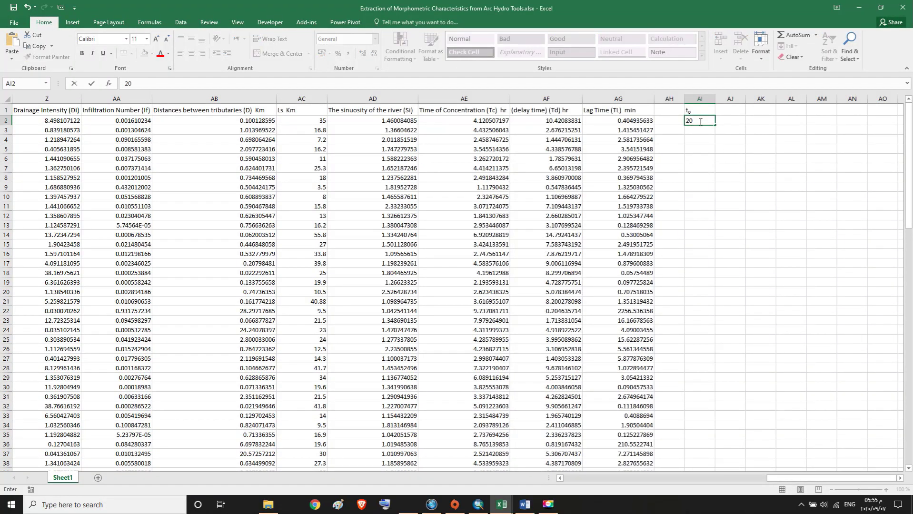
key("Return")
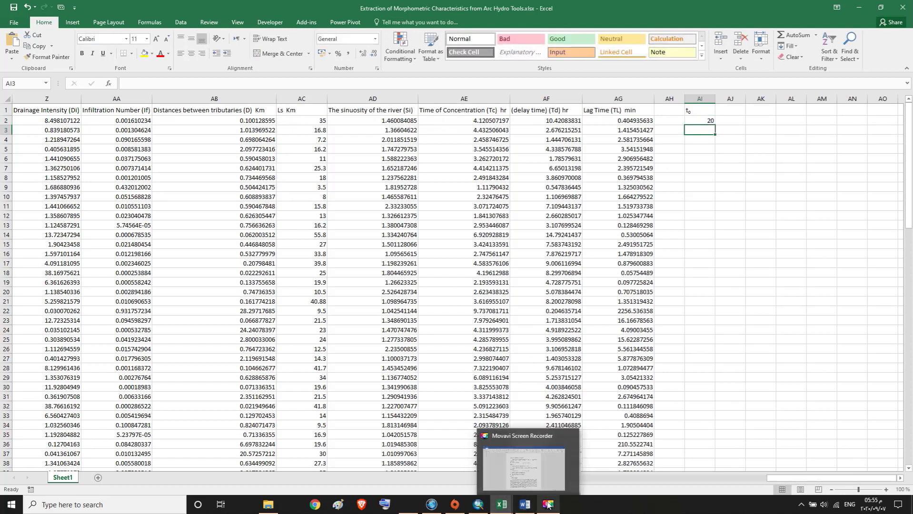
left_click(482, 509)
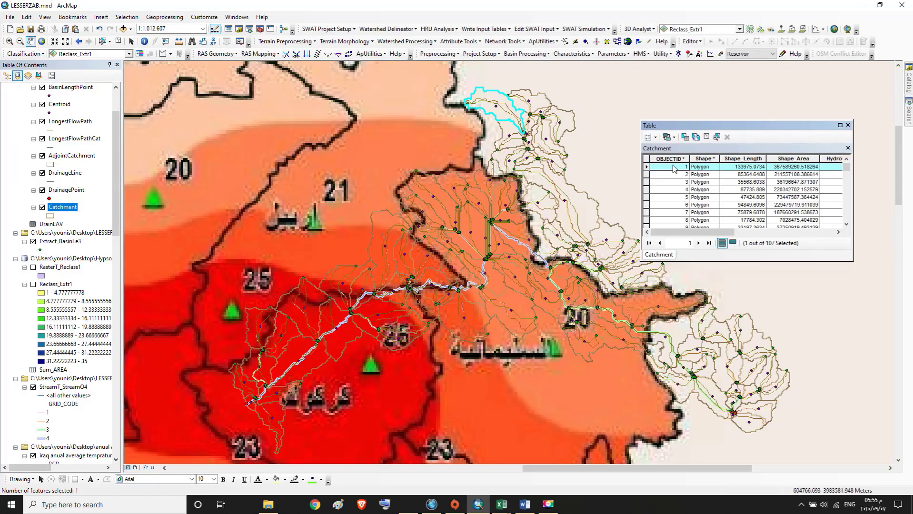
Select catchment OBJECTID 2 in the Catchment attribute table.
left_click(645, 175)
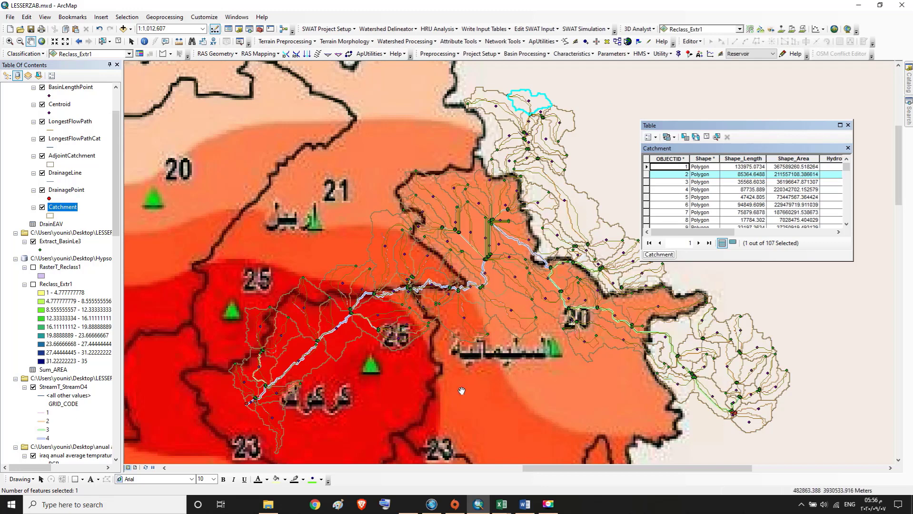
mouse_move(497, 507)
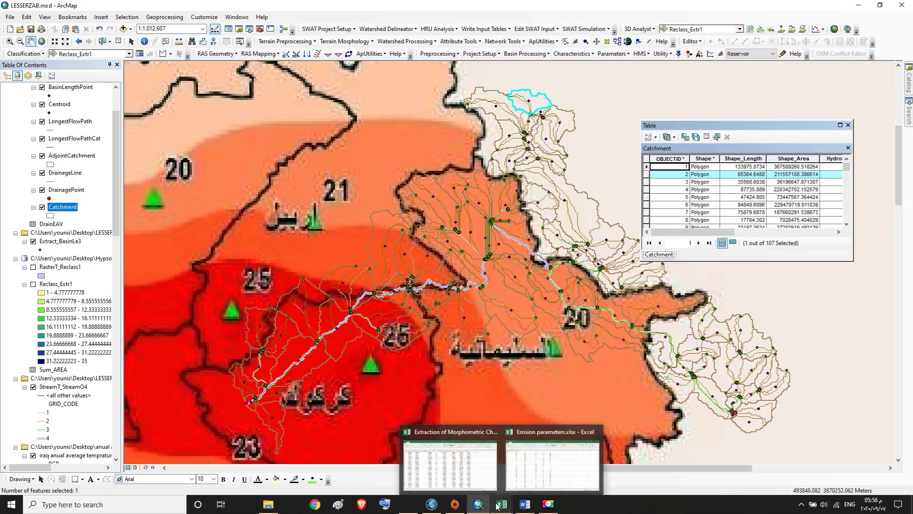
Enter the second catchment's t0 temperature of 20 in cell AI3.
left_click(522, 507)
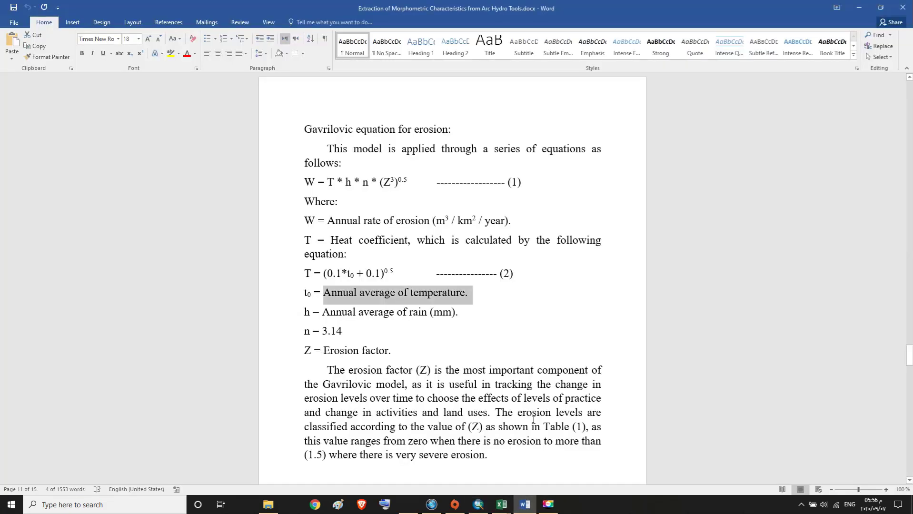
left_click(495, 489)
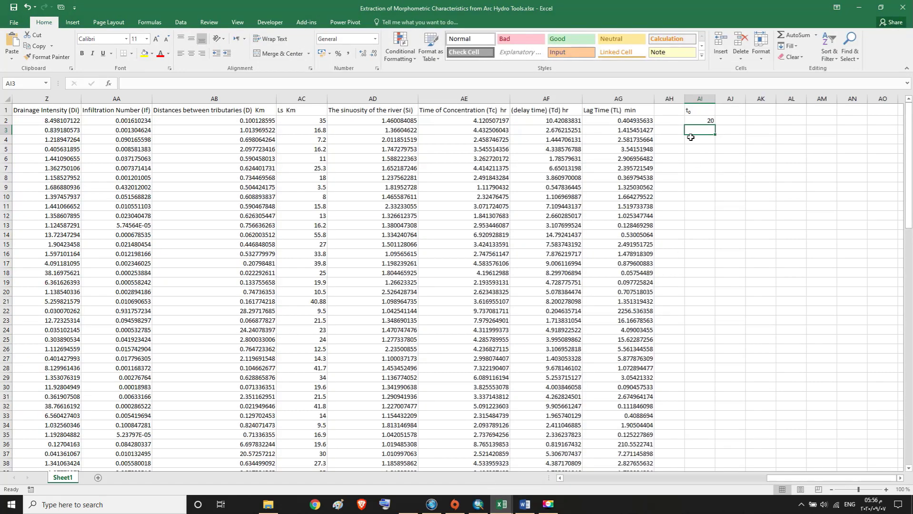
type("20")
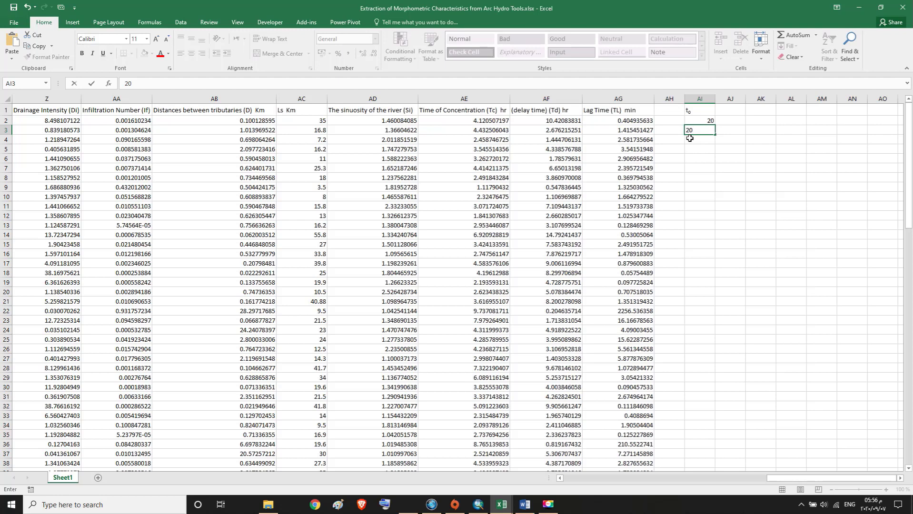
key("Return")
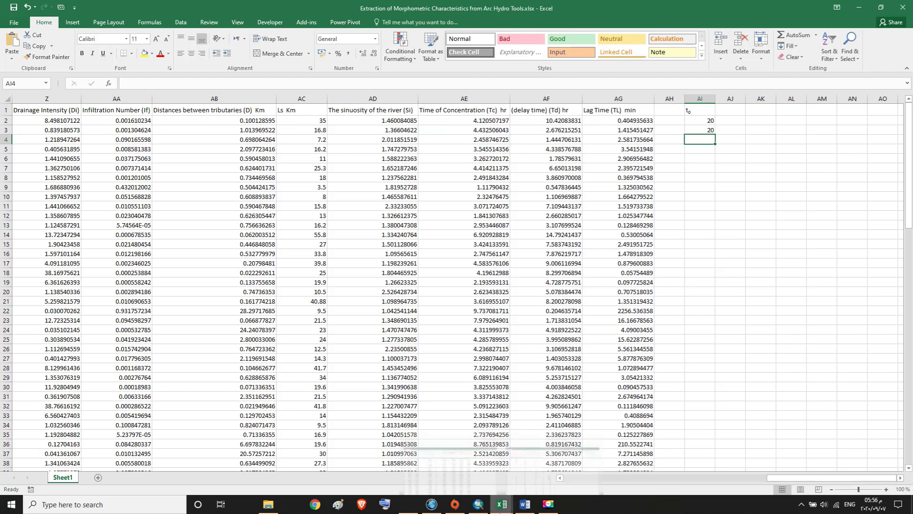
Copy the t0 values in A2:A108 of Erosion parameters.xlsx into the clipboard.
mouse_move(507, 500)
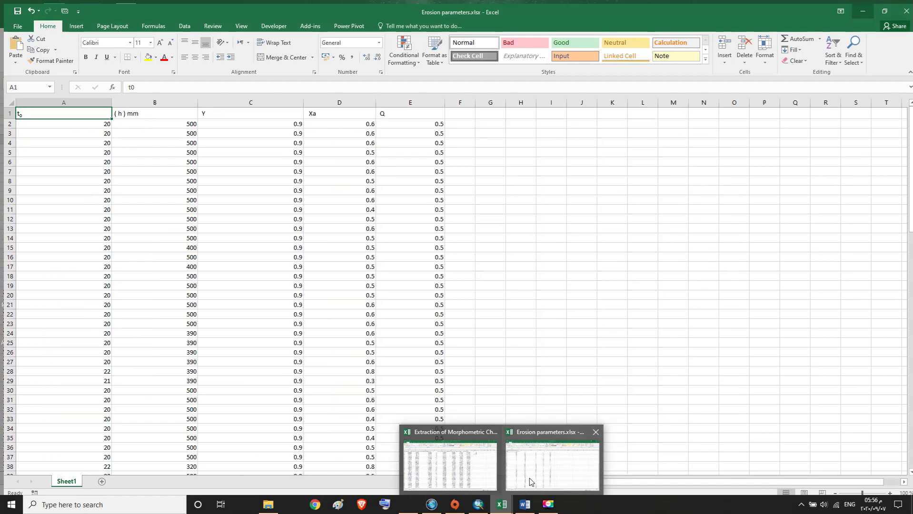
left_click(530, 482)
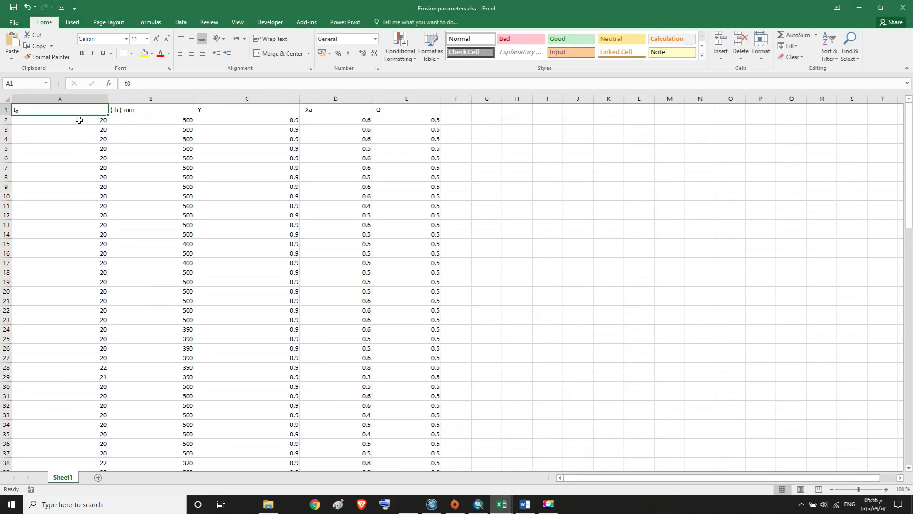
mouse_move(79, 120)
left_mouse_down()
mouse_move(65, 478)
mouse_move(70, 445)
left_mouse_up()
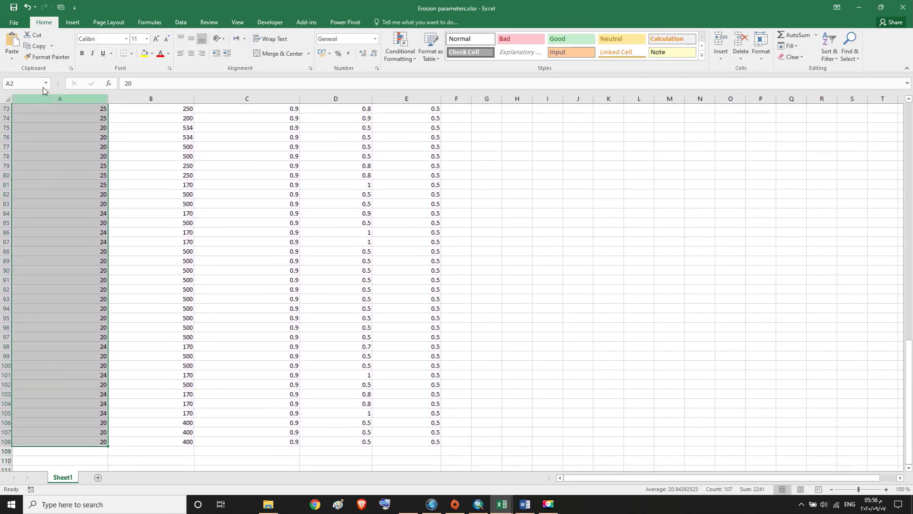
left_click(38, 46)
scroll(86, 150, "up", 6)
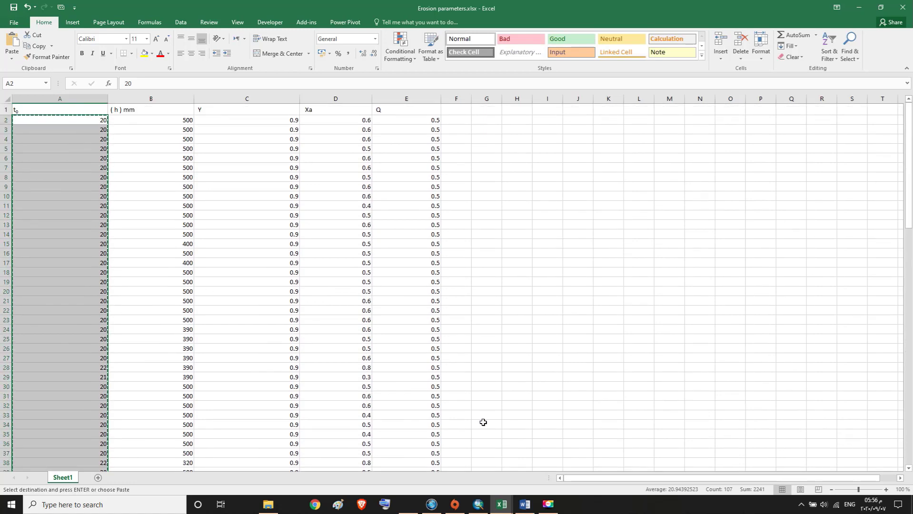
mouse_move(502, 503)
left_click(458, 486)
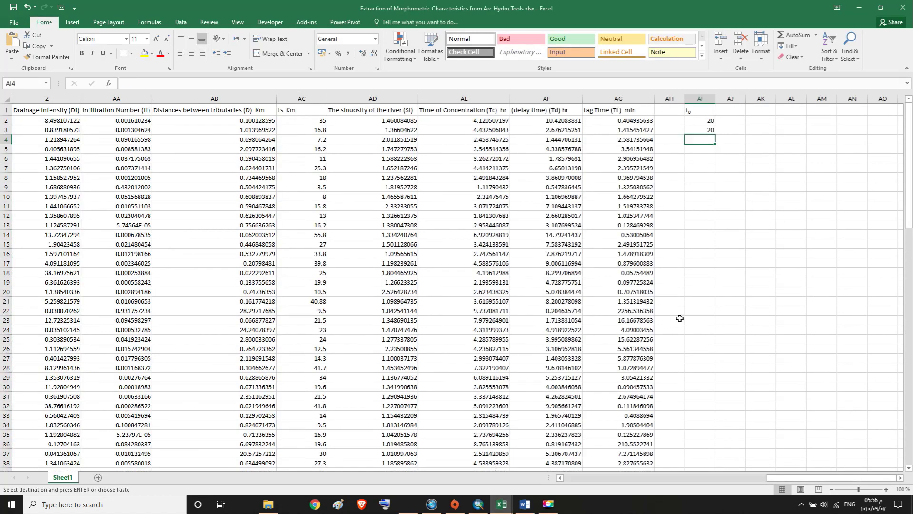
Paste the copied temperatures into AI2:AI108 of the t0 column.
left_click(703, 120)
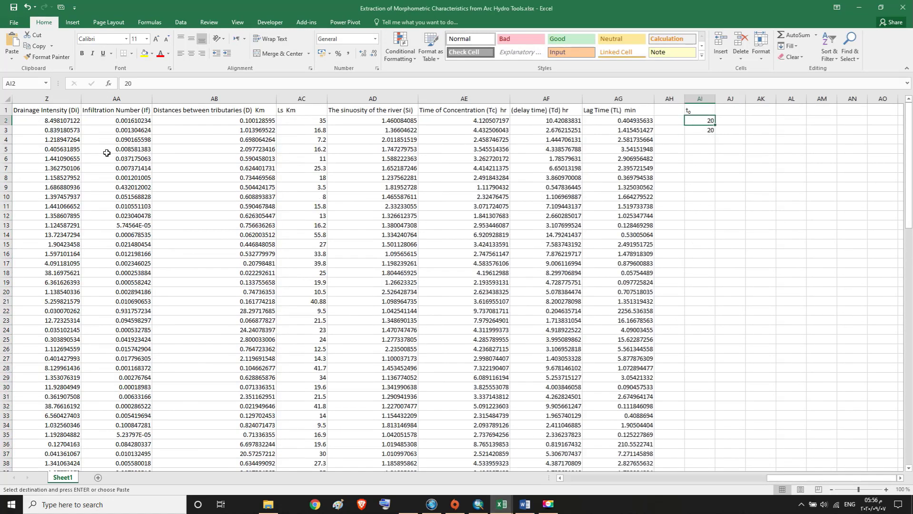
left_click(9, 55)
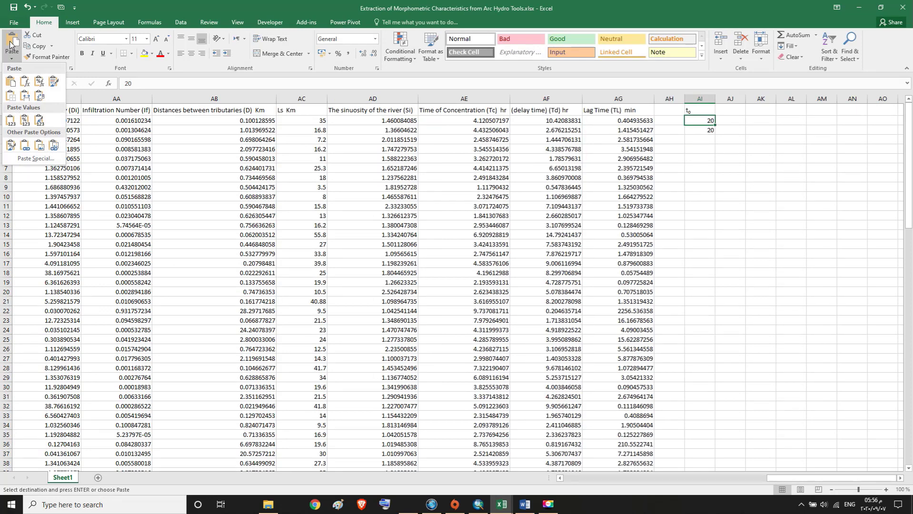
left_click(11, 44)
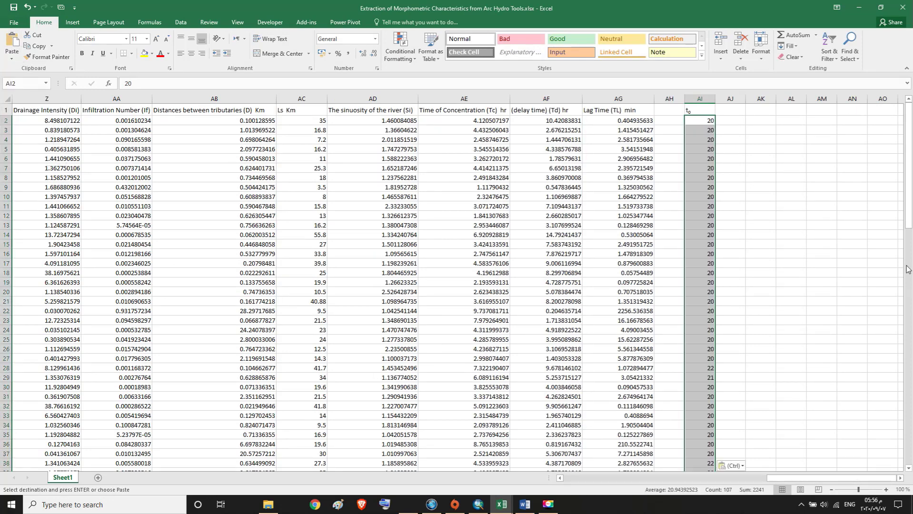
left_click_drag(911, 198, 910, 437)
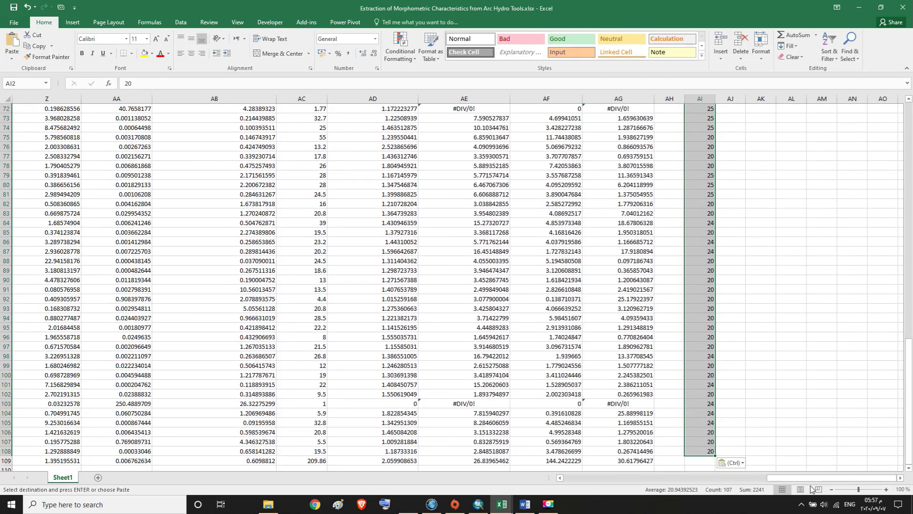
left_click(697, 462)
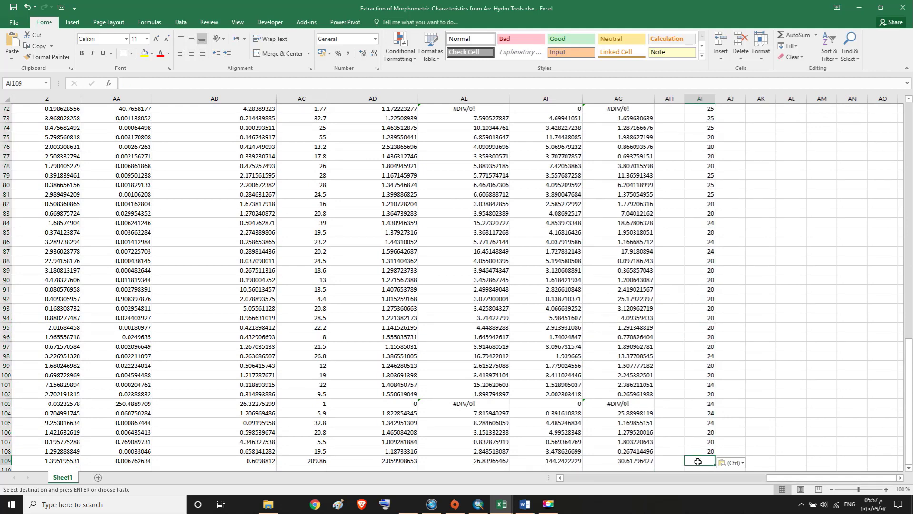
Put =AVERAGE(AI2:AI108) in AI109 via AutoSum Average, giving 20.94393.
type("=")
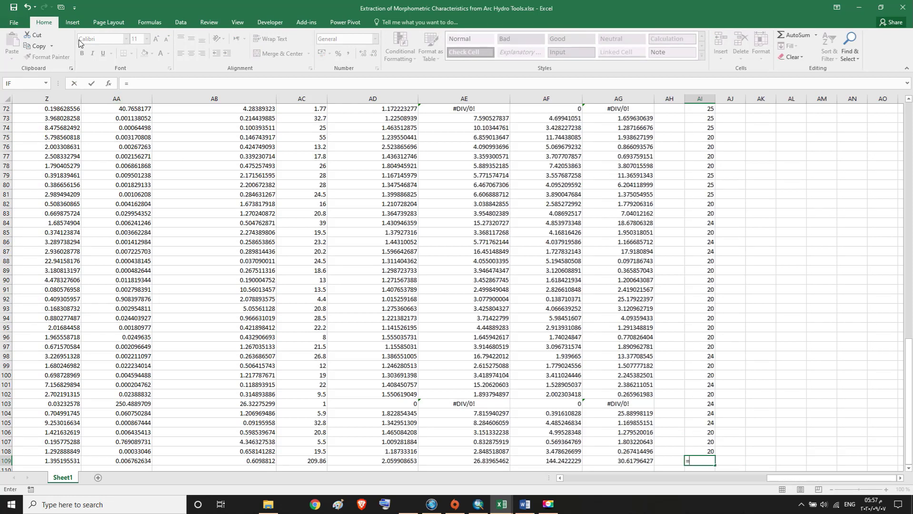
left_click(149, 20)
left_click(47, 57)
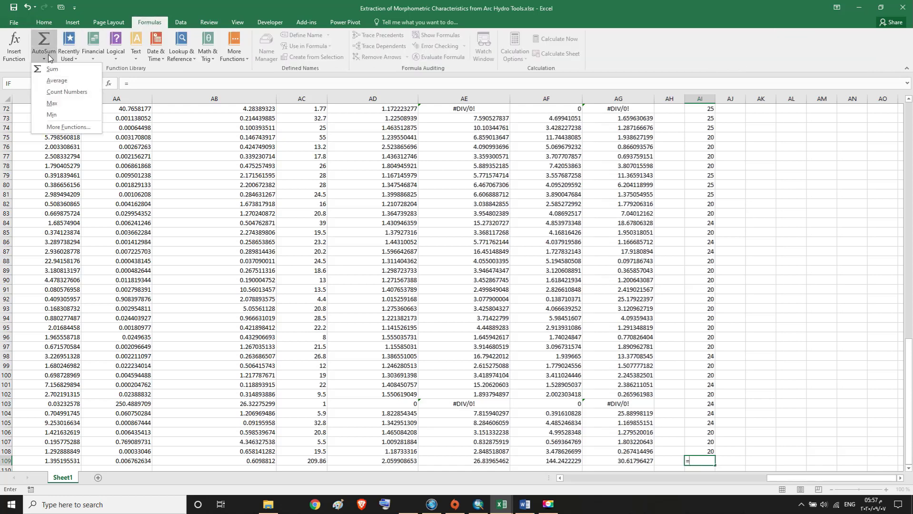
left_click(48, 57)
left_click(47, 57)
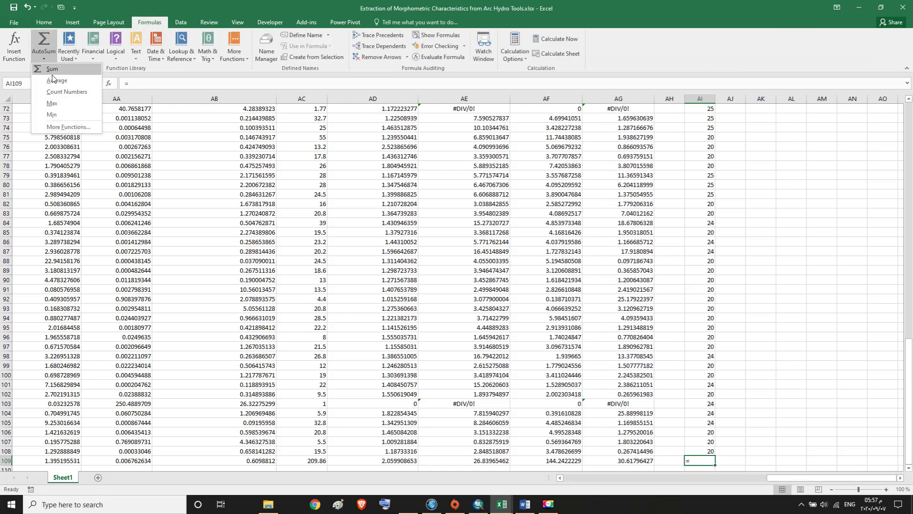
left_click(54, 79)
key("Return")
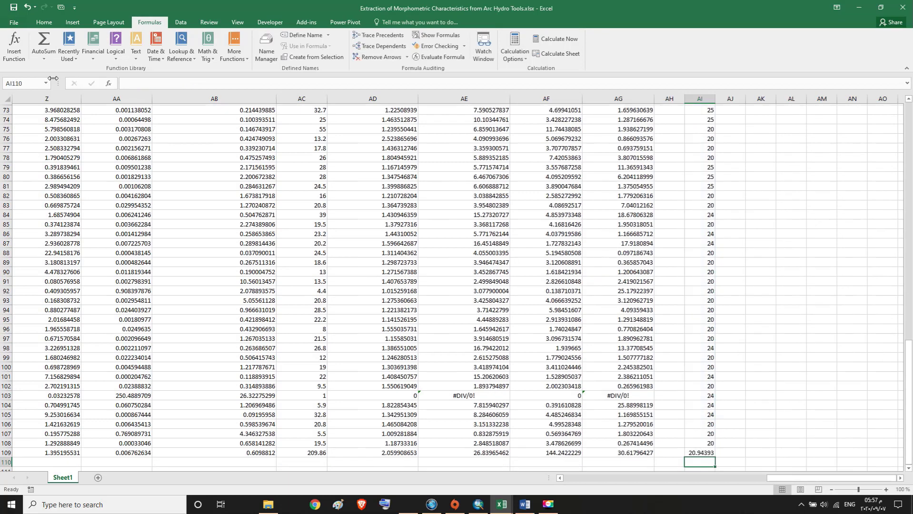
left_click(701, 451)
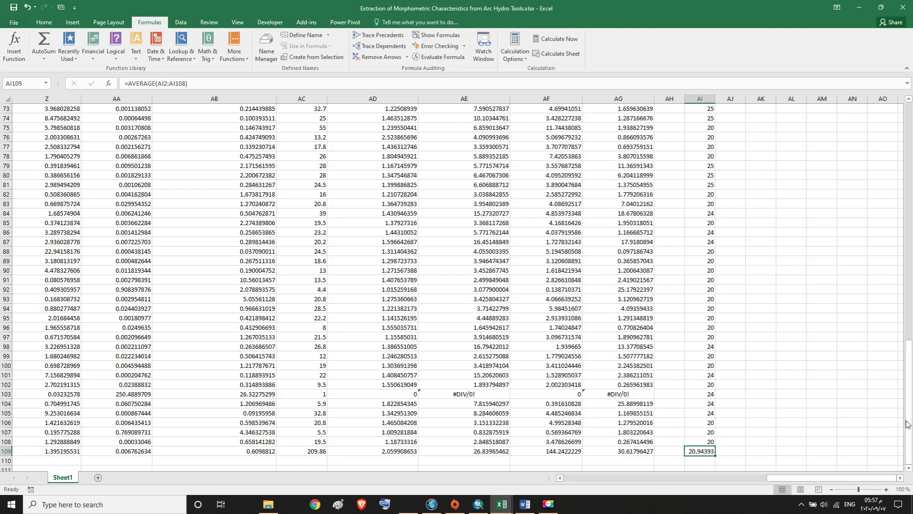
left_click_drag(909, 402, 909, 165)
left_click(705, 113)
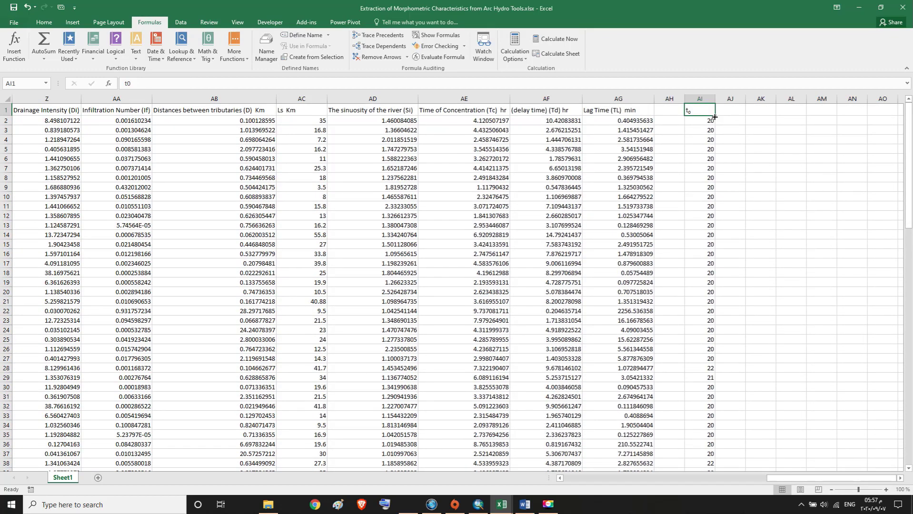
left_click(525, 506)
left_click(525, 506)
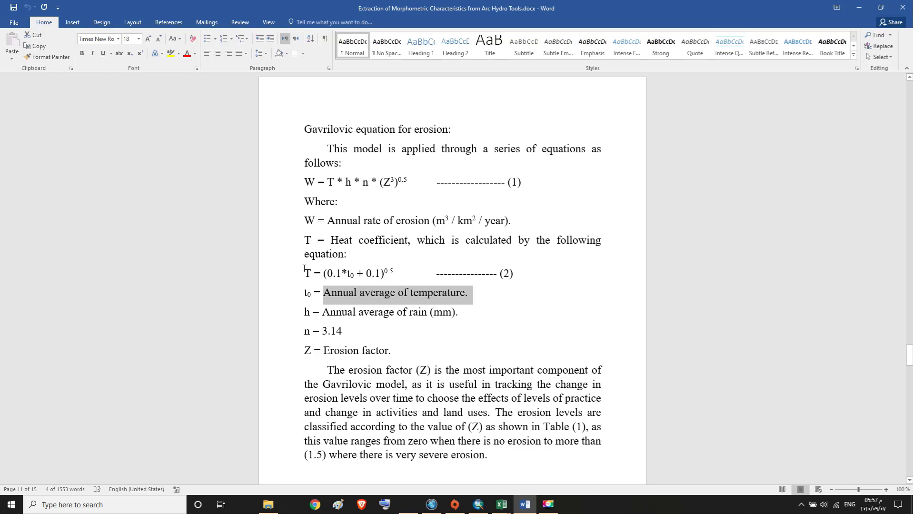
left_click_drag(304, 269, 520, 280)
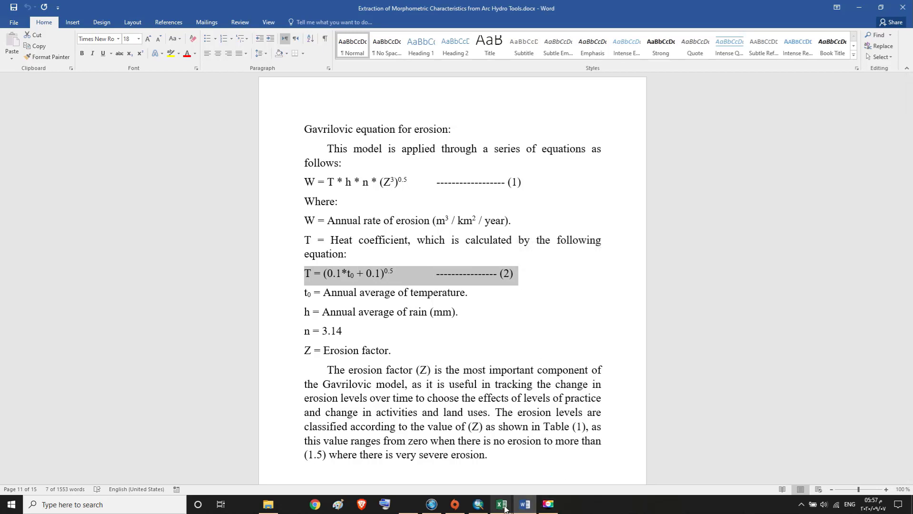
left_click(491, 494)
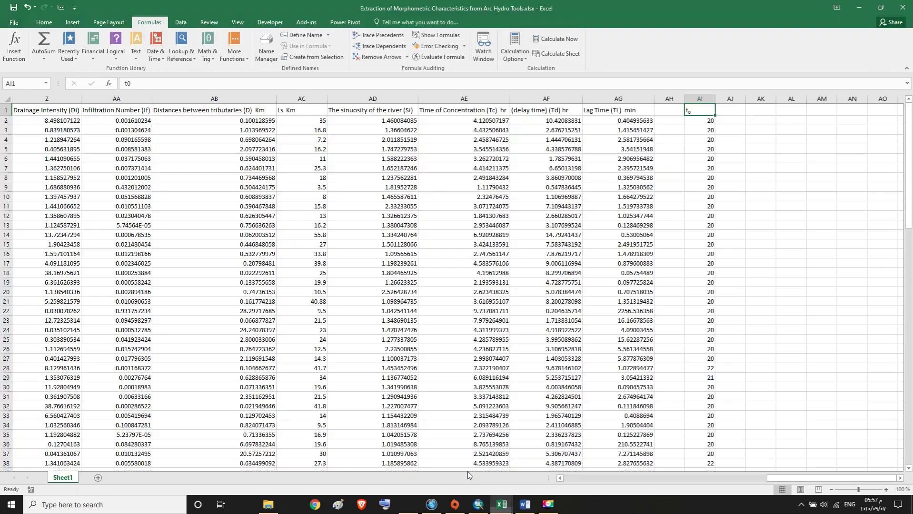
left_click(729, 111)
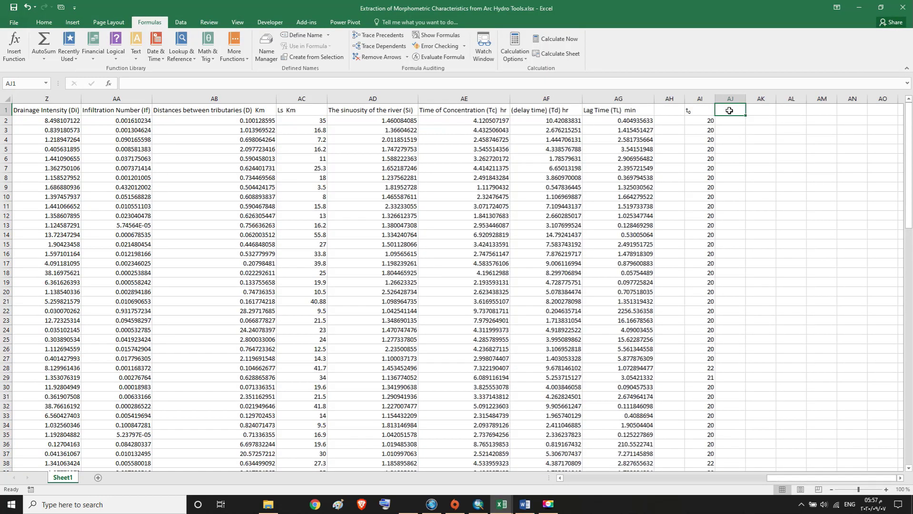
Add the T header in AJ1, widen column AJ, and check the equation in Word.
type("T")
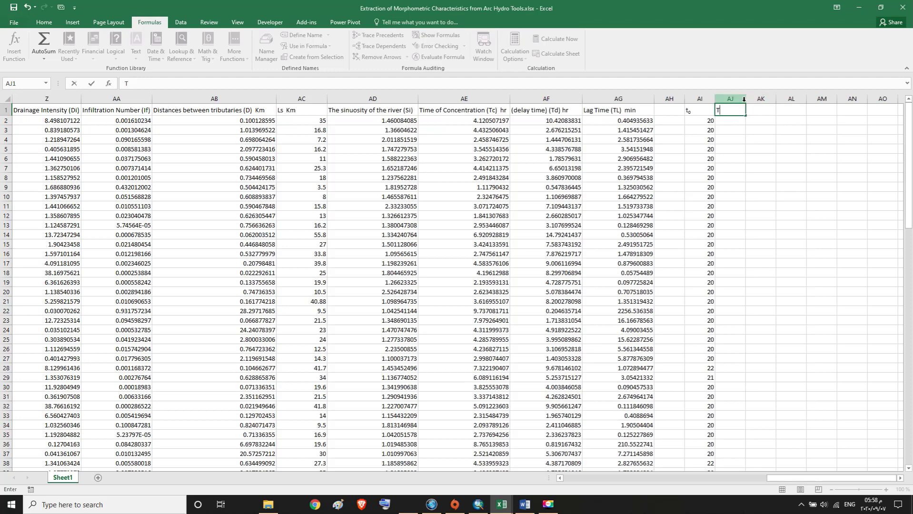
key("Return")
left_click_drag(746, 99, 762, 98)
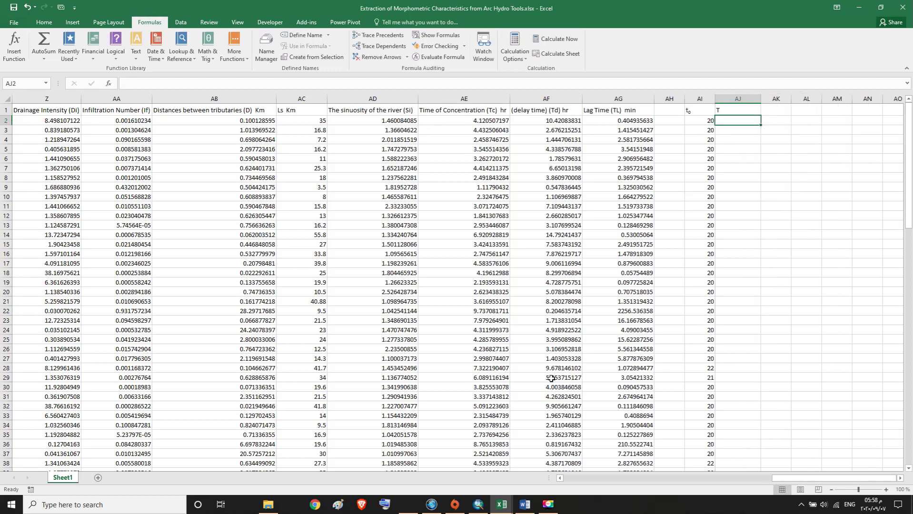
left_click(525, 504)
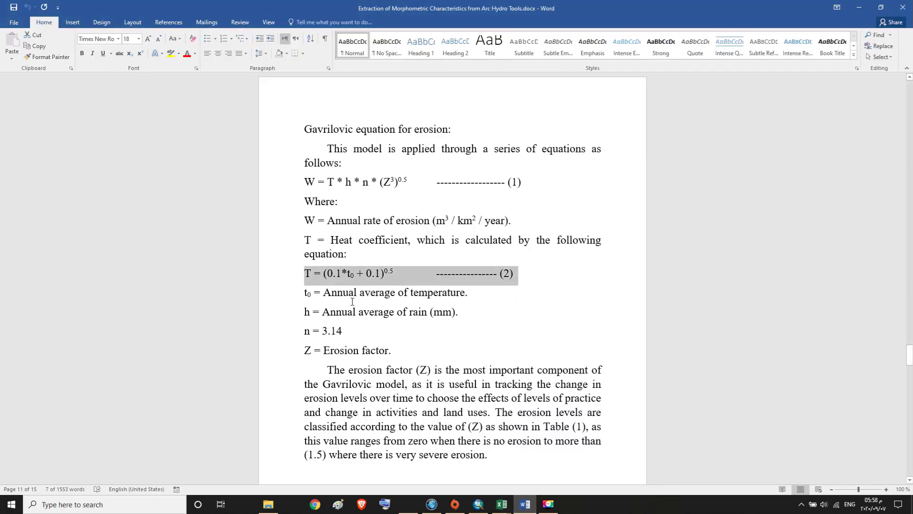
left_click(520, 512)
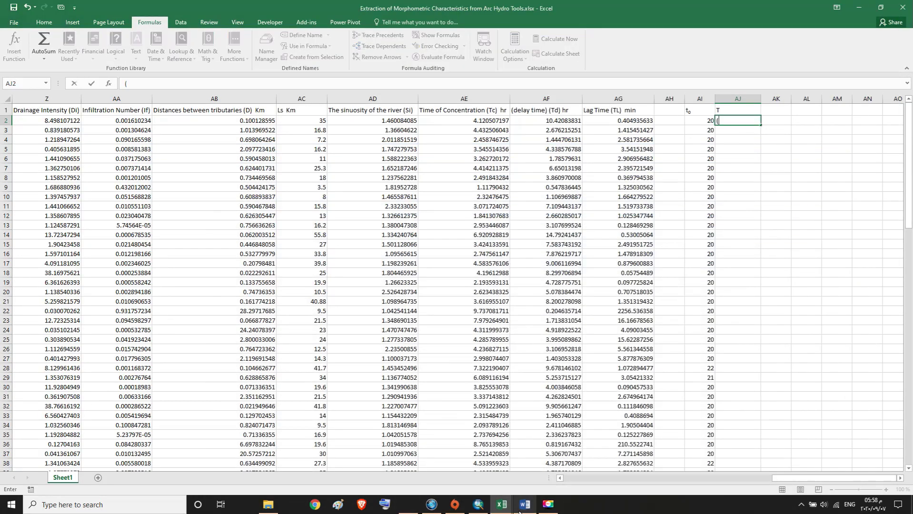
Enter =(0.1*AI2+0.1)^0.5 in AJ2, giving 1.449137675.
type("(0.1*")
key("ctrl+Return")
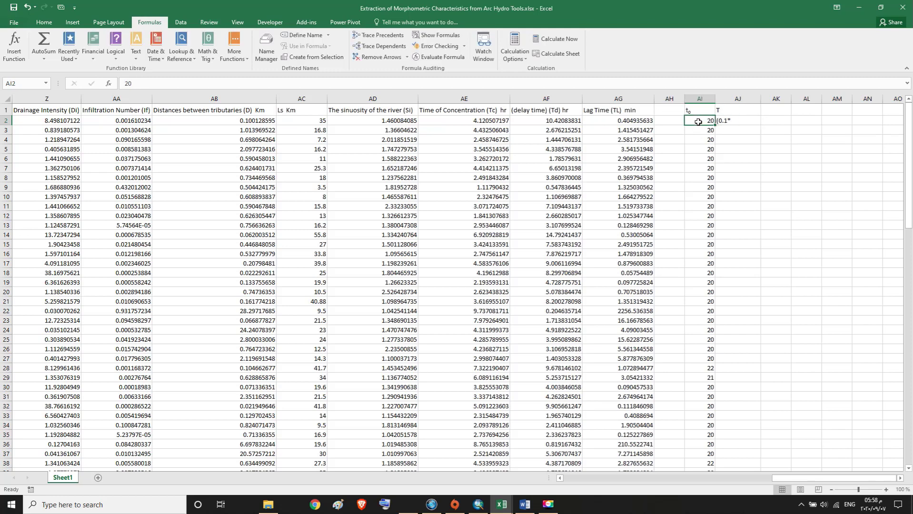
double_click(733, 120)
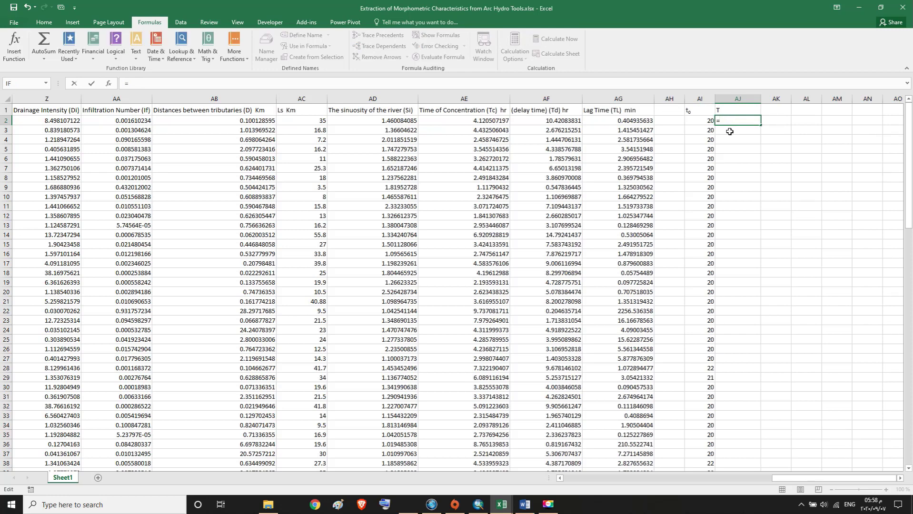
type("(0.1*")
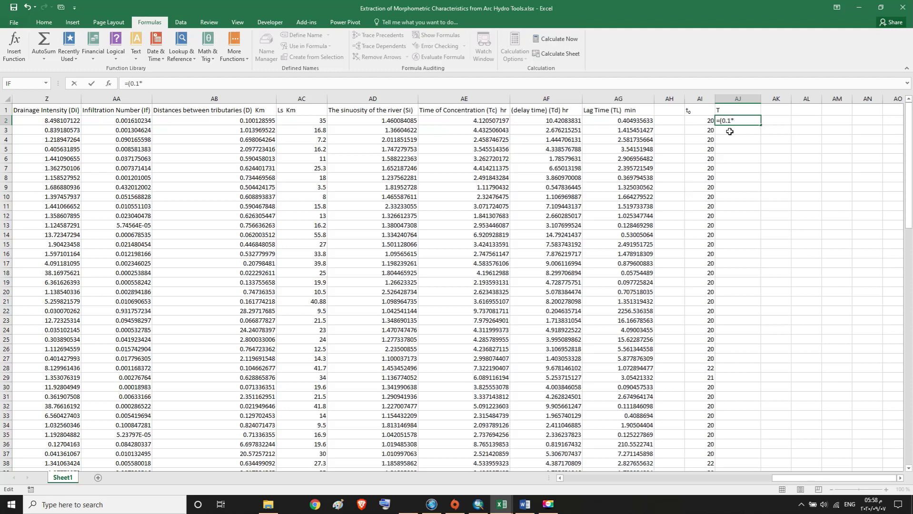
left_click(702, 121)
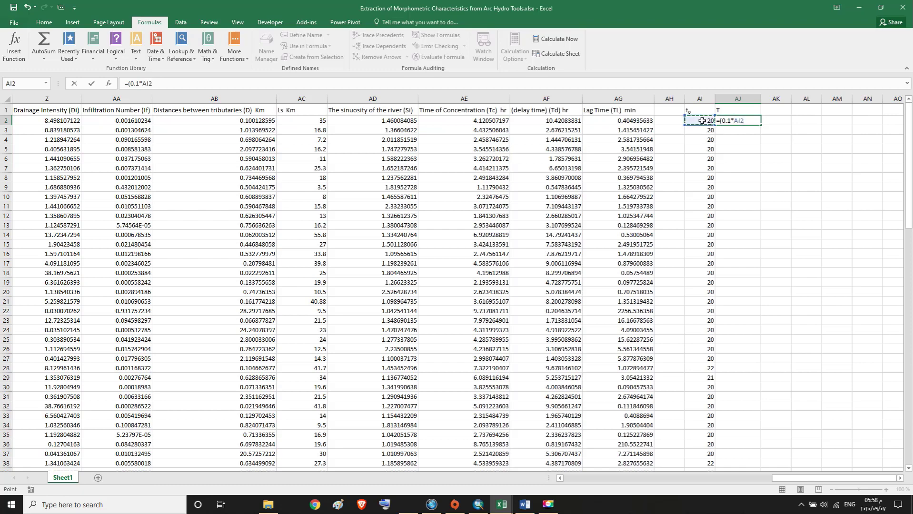
left_click(524, 506)
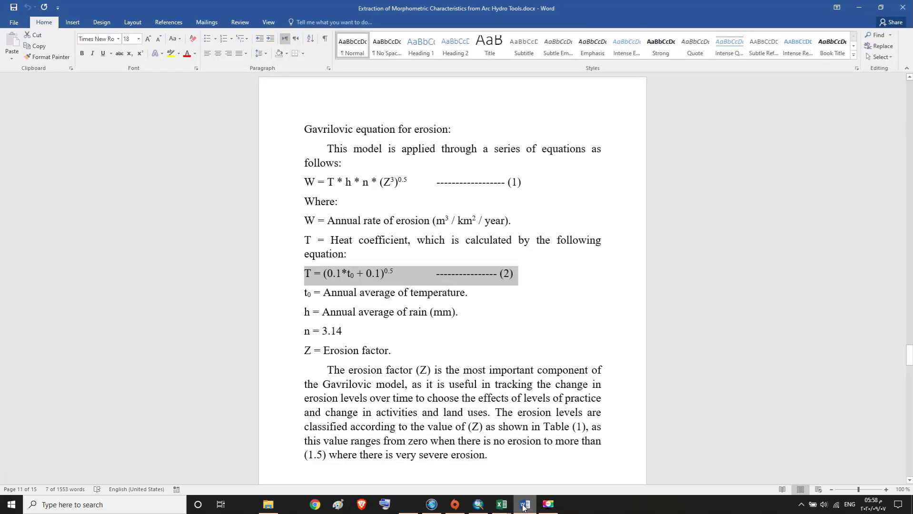
left_click(524, 506)
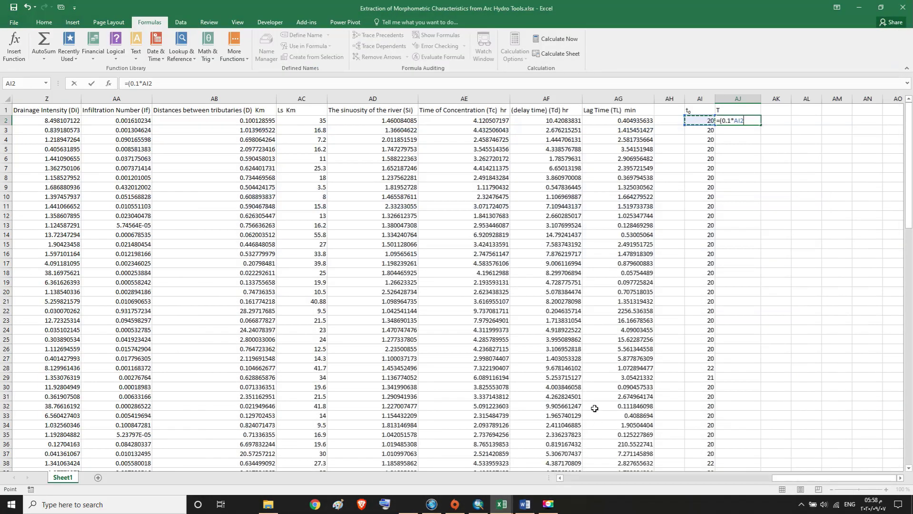
type("+0.1")
type("^0.5")
key("Return")
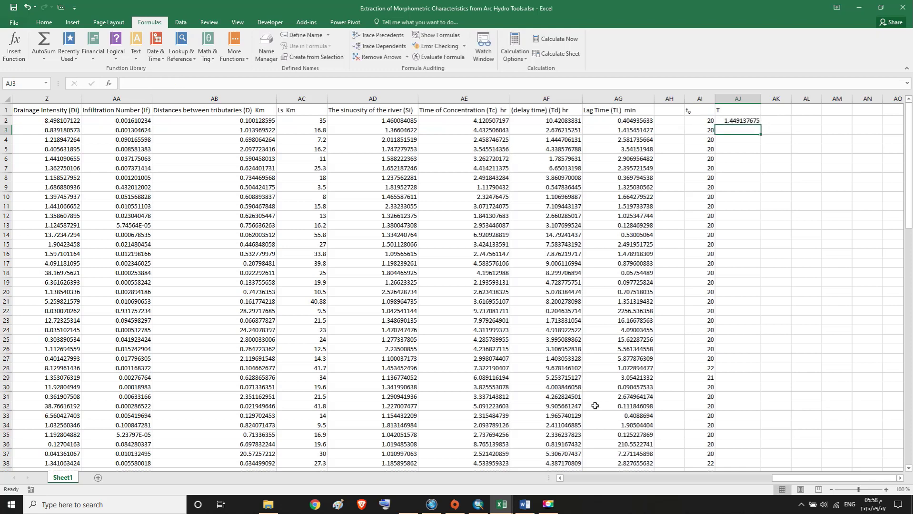
Fill the T formula from AJ2 down column AJ through row 109.
left_click(745, 120)
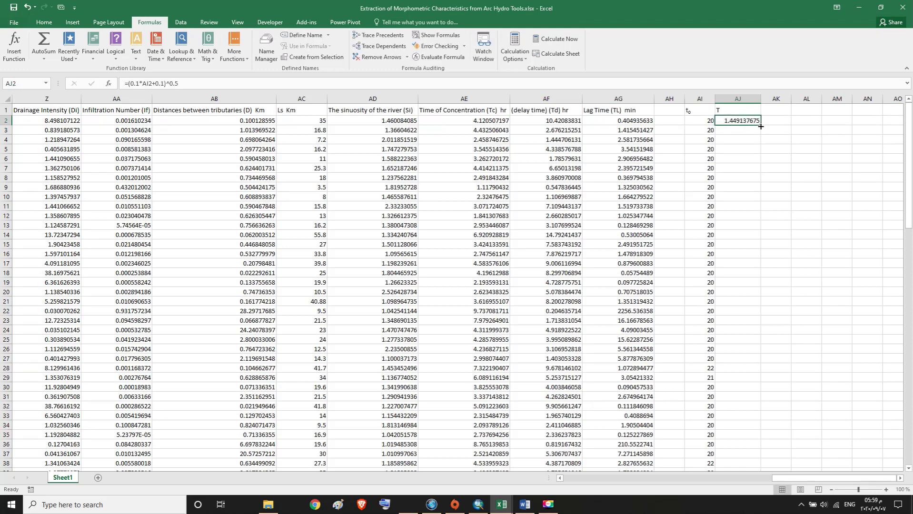
double_click(761, 126)
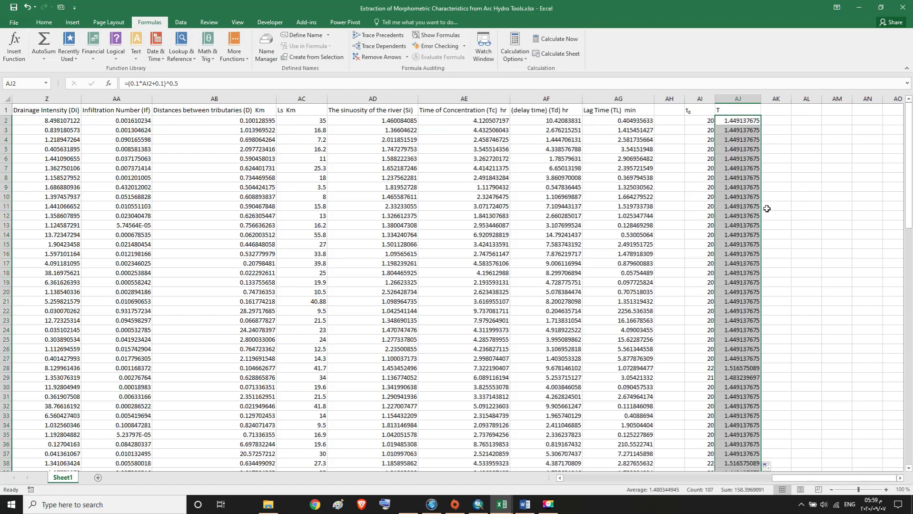
left_click_drag(908, 190, 910, 428)
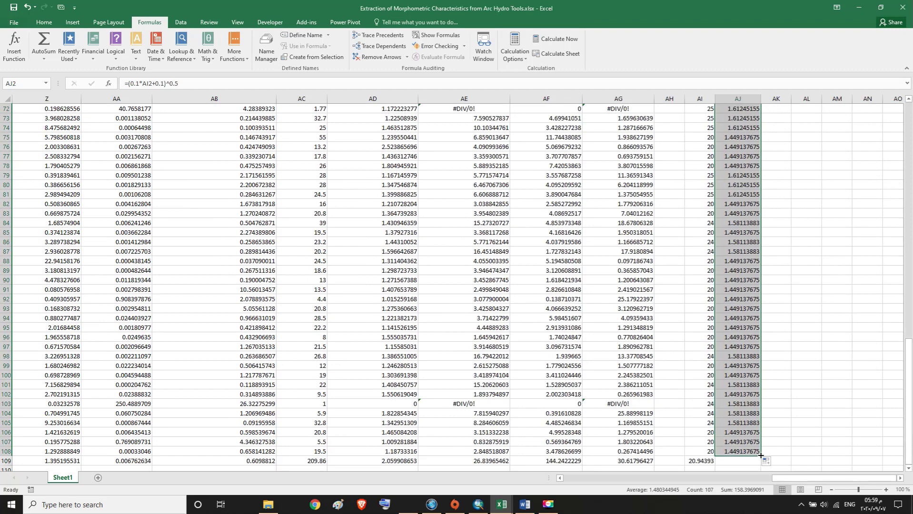
left_click_drag(761, 456, 760, 464)
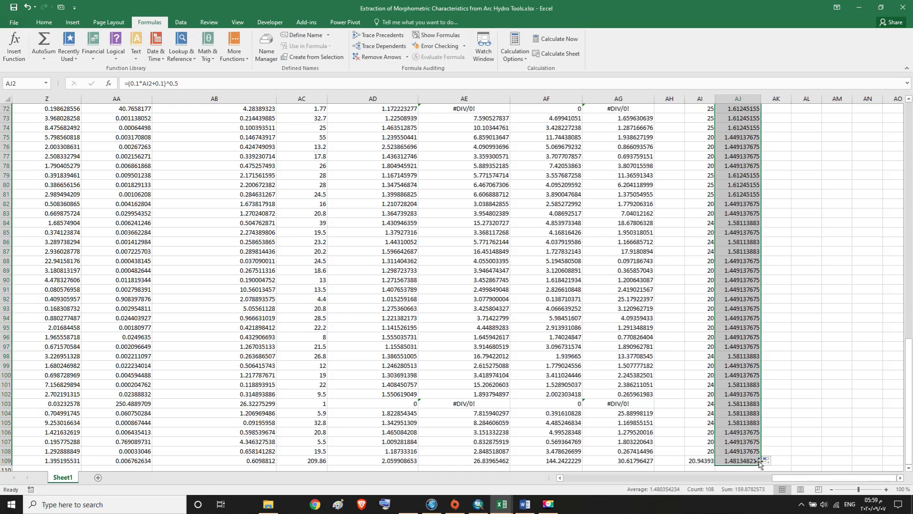
left_click_drag(908, 374, 876, 128)
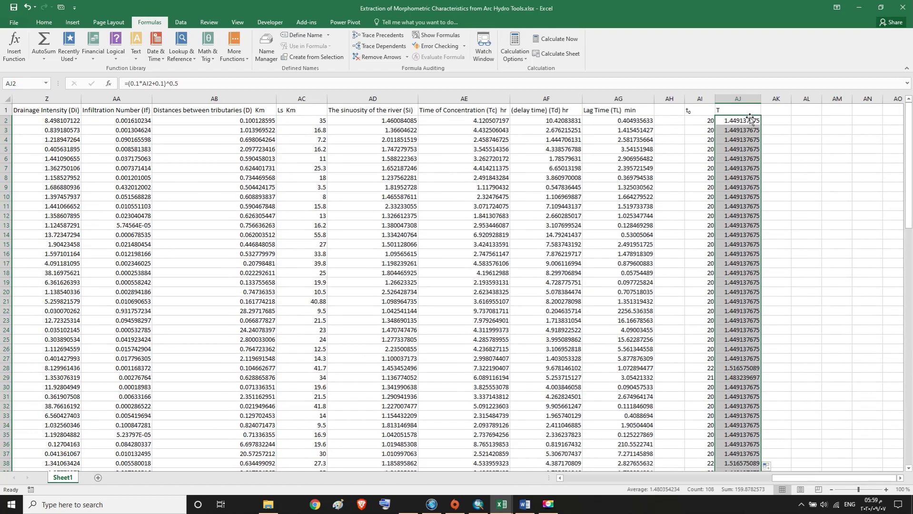
left_click(749, 112)
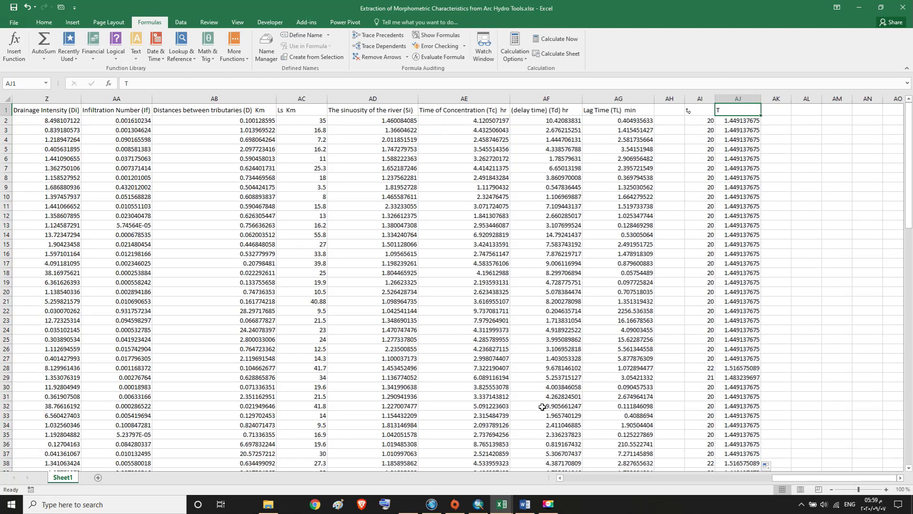
left_click(525, 504)
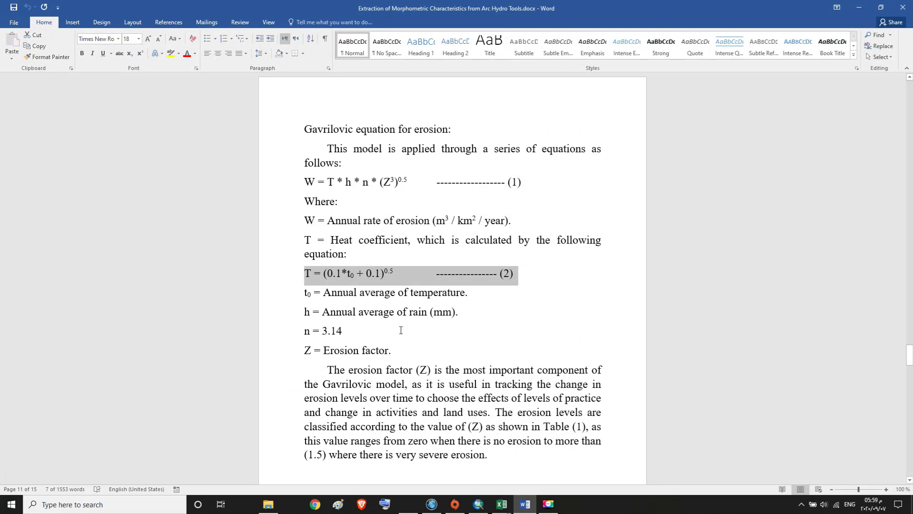
In the Word report, select the T symbol in Gavrilovic equation (2).
left_click(548, 505)
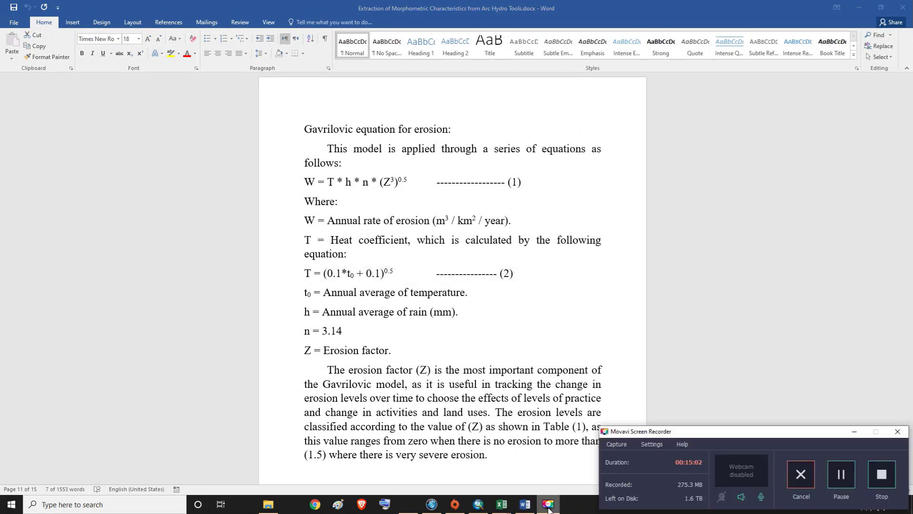
left_click(548, 509)
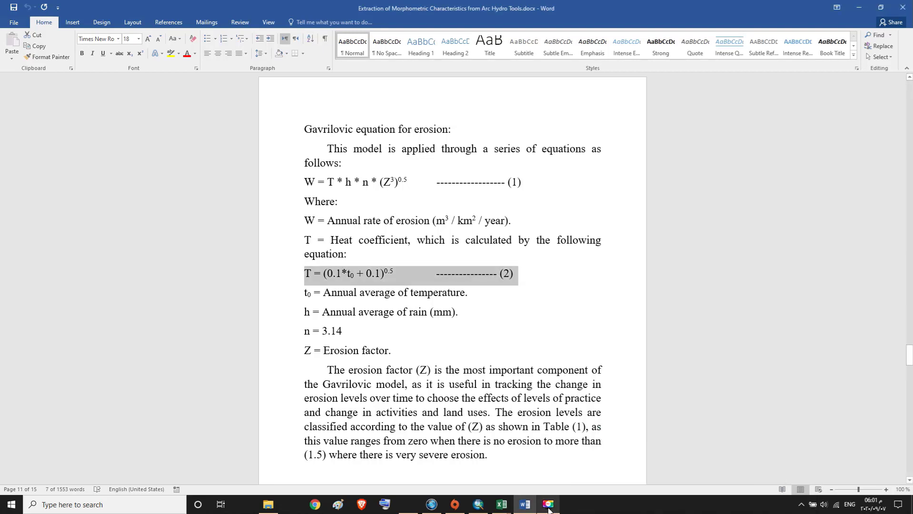
left_click(309, 275)
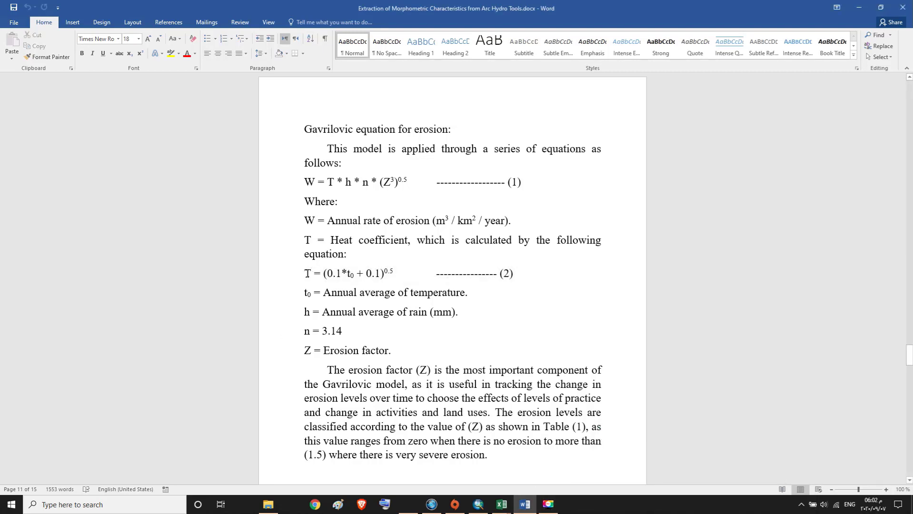
key("shift+Left")
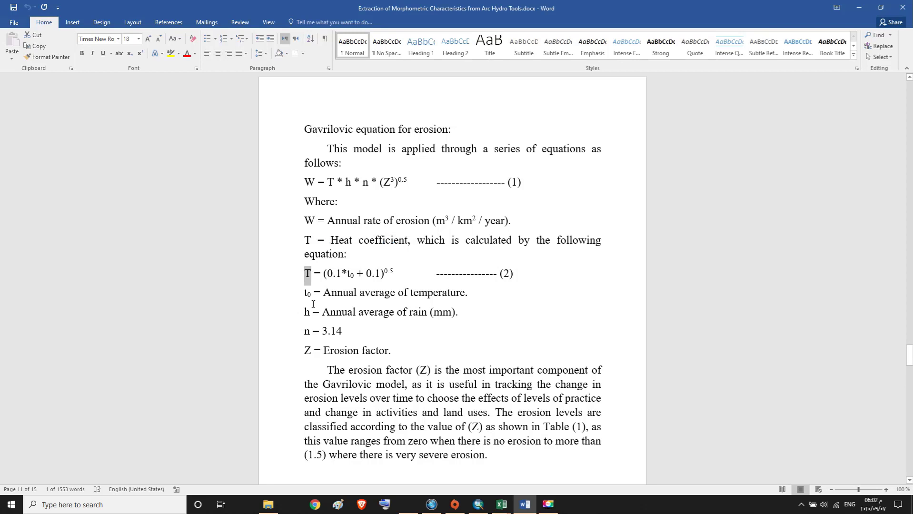
Highlight the h term in equation (1) and the annual rain definition, then minimize Word.
left_click(346, 181)
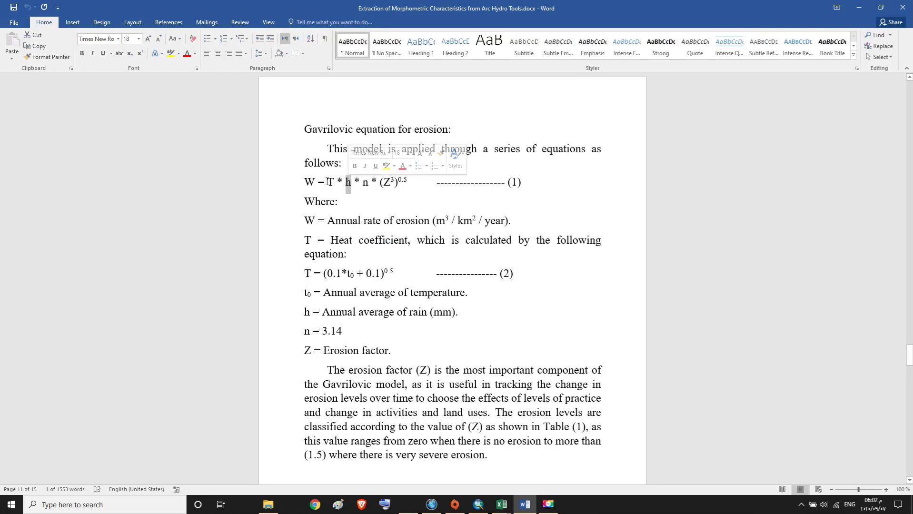
left_click_drag(328, 182, 352, 182)
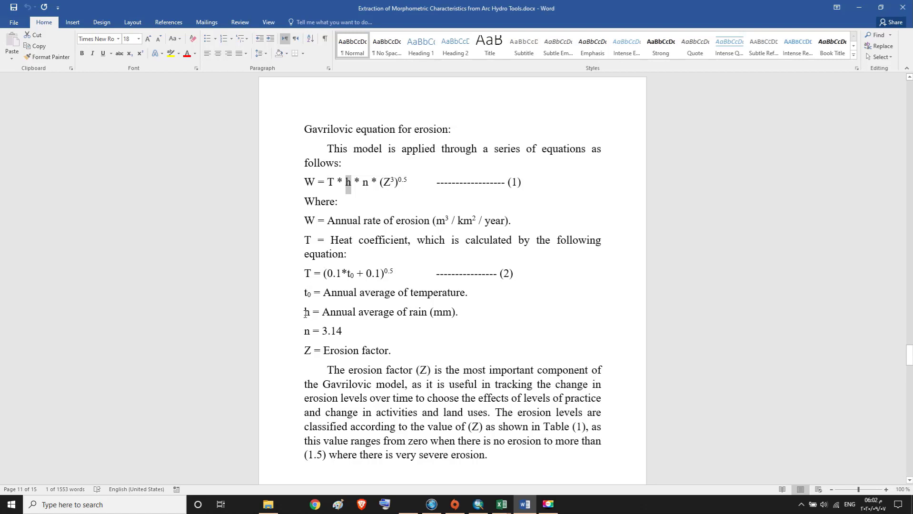
left_click_drag(304, 313, 458, 315)
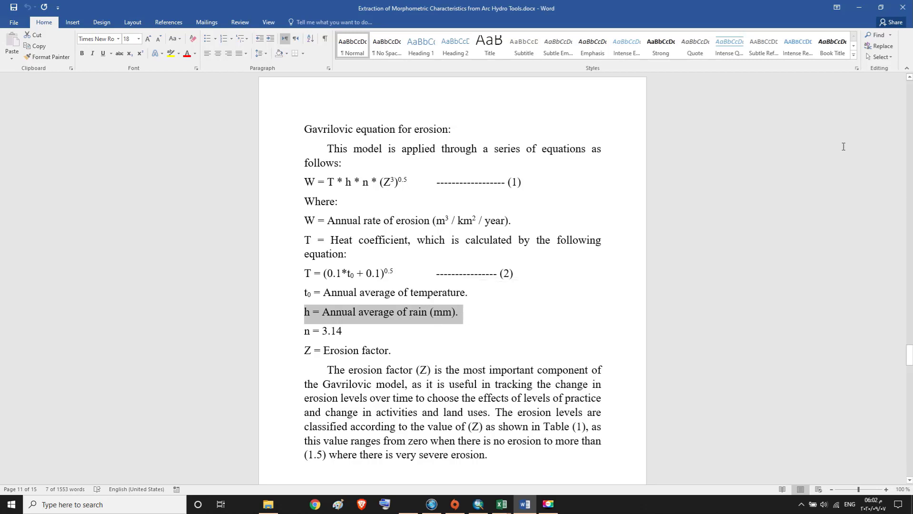
left_click(860, 9)
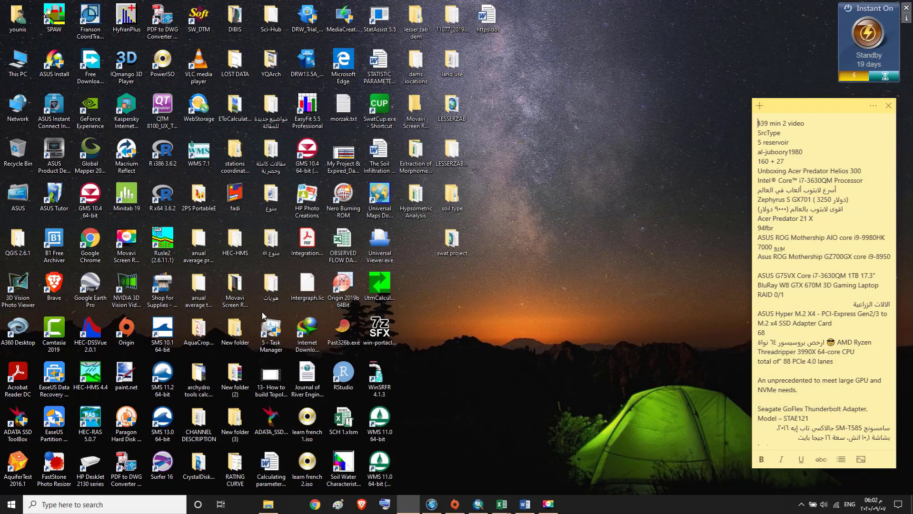
Close ArcMap's Catchment attribute table and uncheck the iraq anual average temprature raster.
left_click(203, 242)
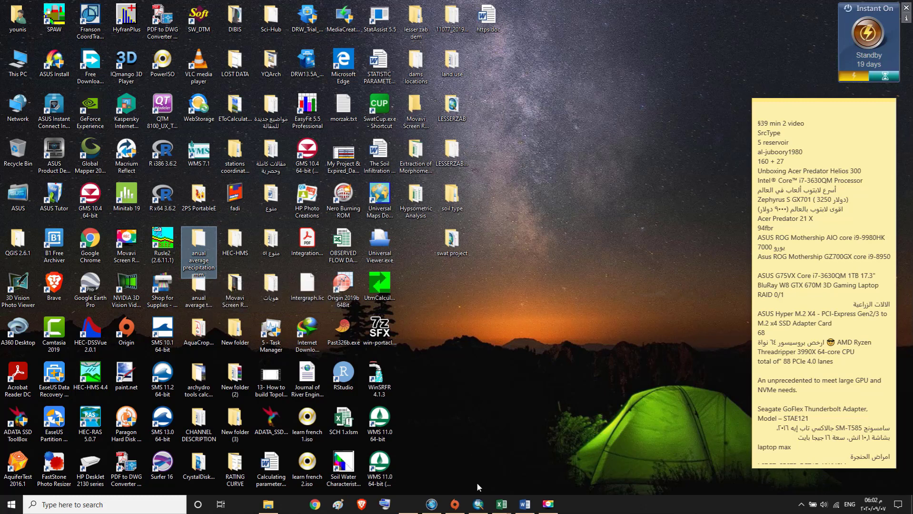
left_click(480, 512)
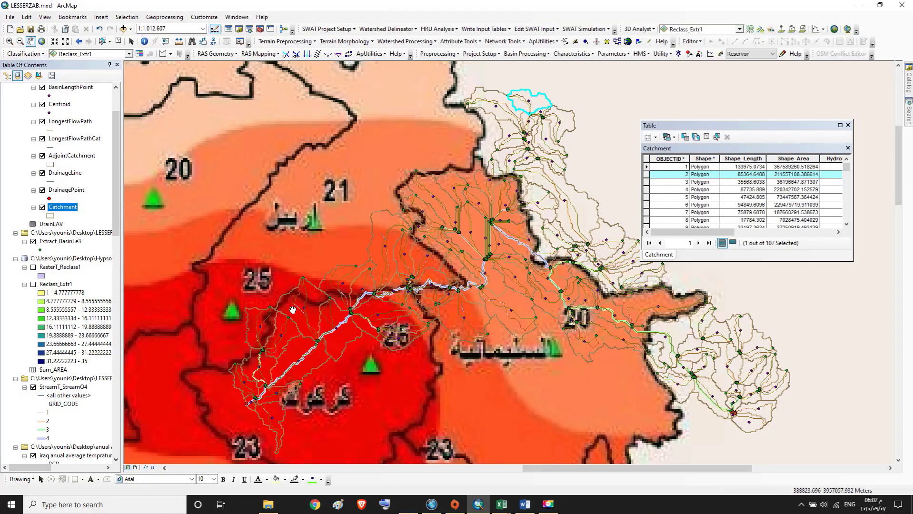
left_click(848, 126)
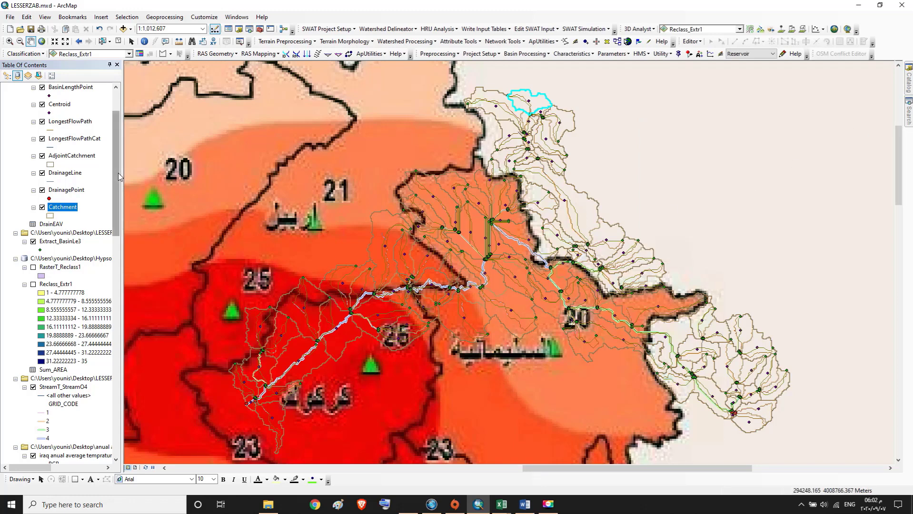
left_click_drag(117, 174, 133, 190)
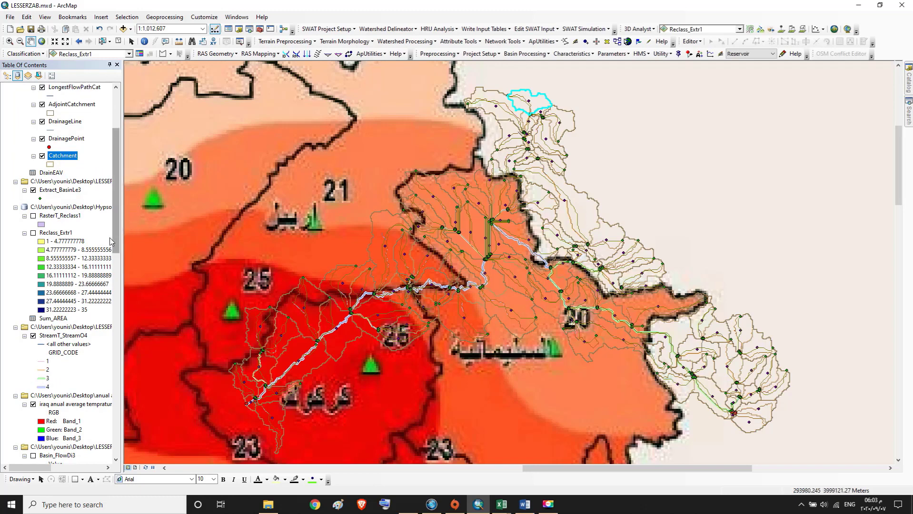
left_click_drag(116, 233, 116, 257)
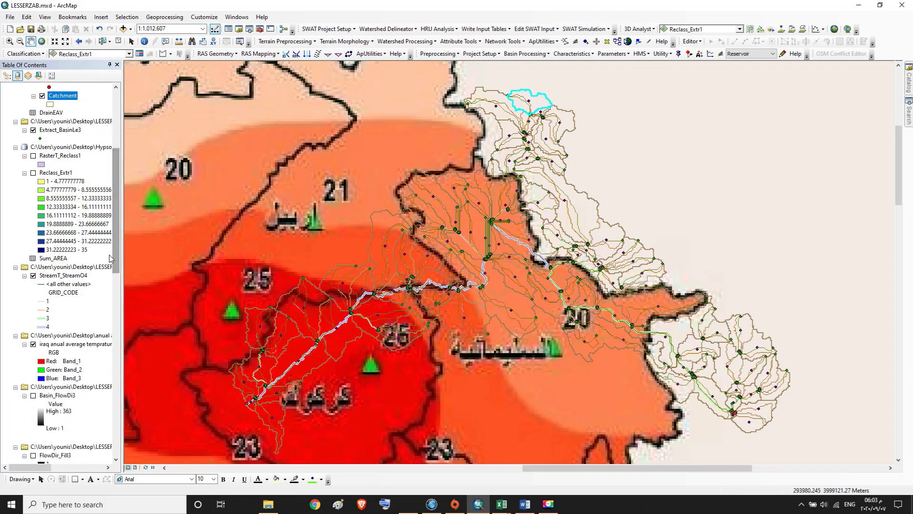
left_click(33, 345)
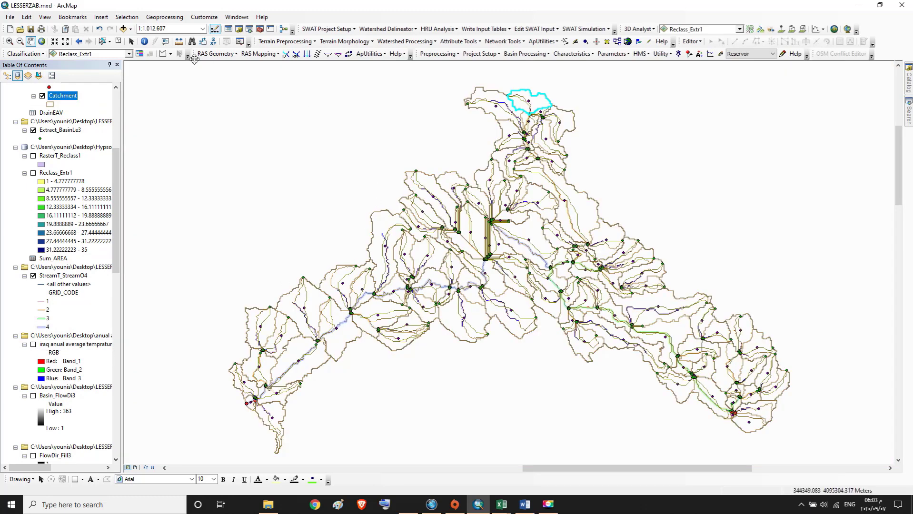
Add iraq anual average precipitation mm utm.jpg to the map, accepting the spatial reference warning.
left_click(124, 29)
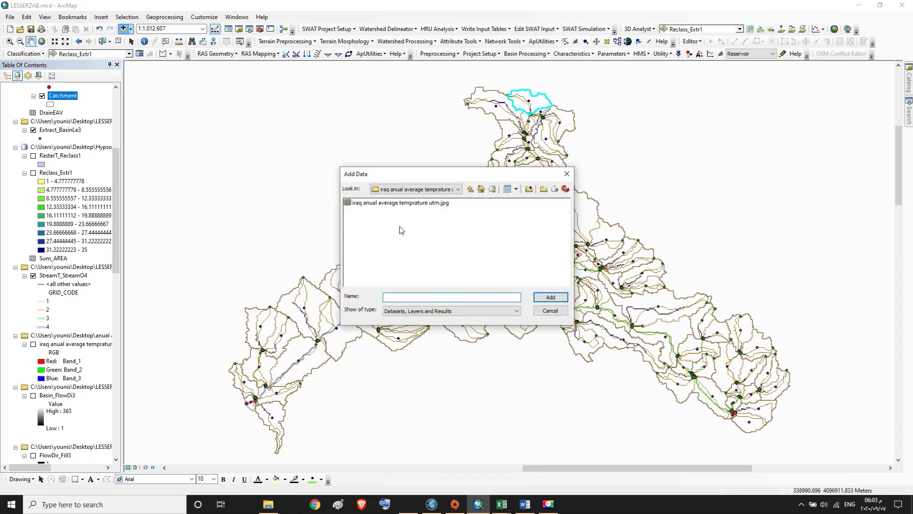
left_click(475, 191)
left_click(475, 191)
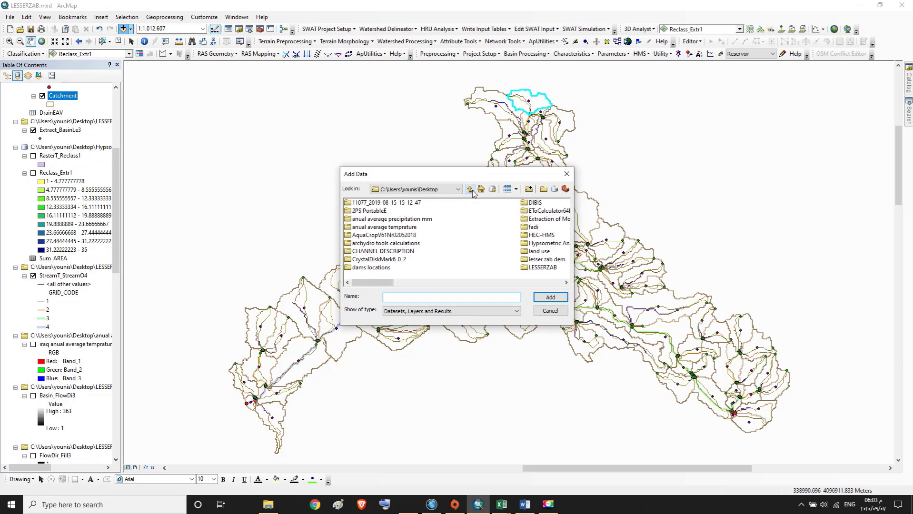
double_click(382, 220)
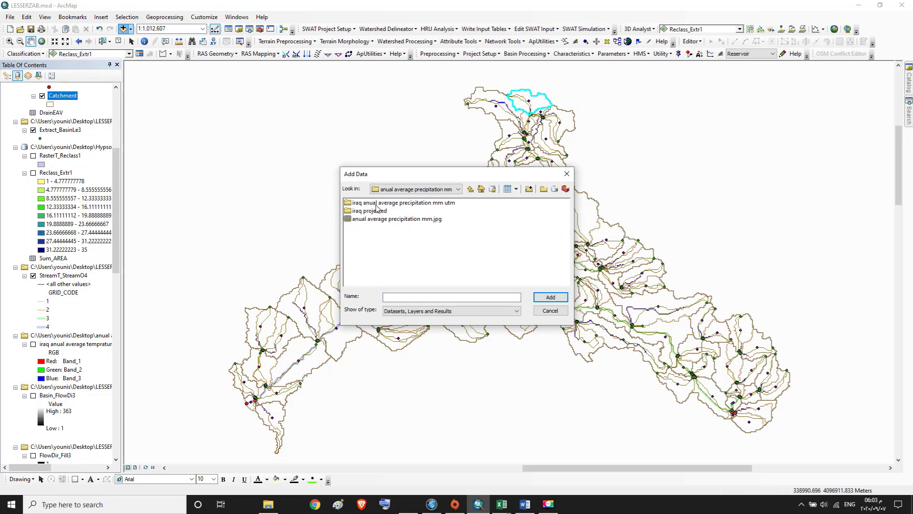
left_click(376, 204)
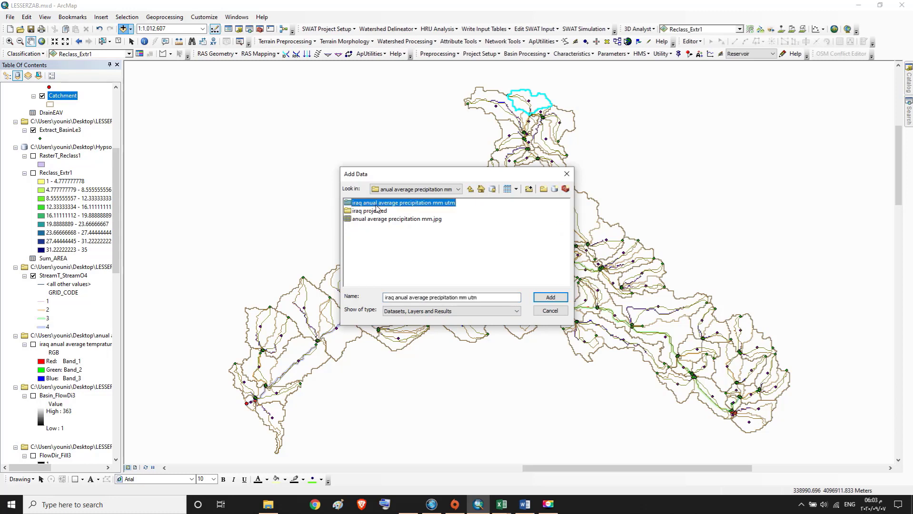
double_click(377, 204)
left_click(377, 204)
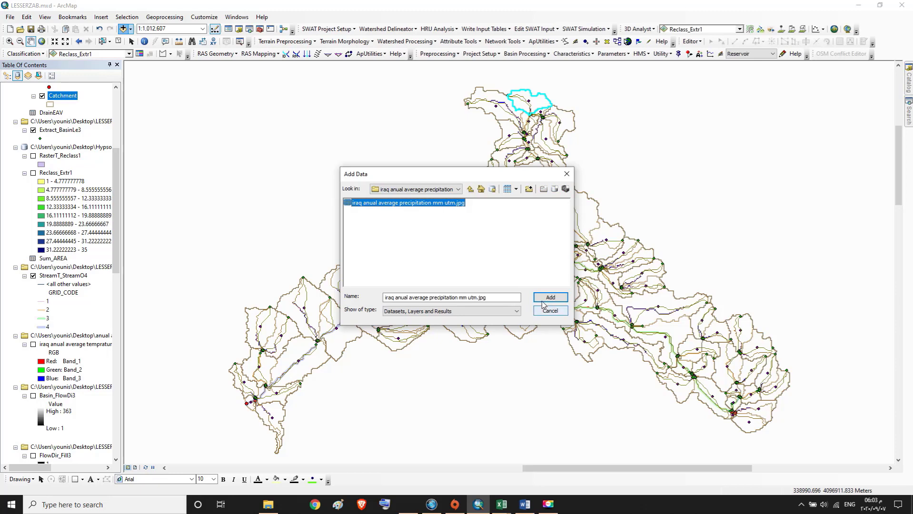
left_click(550, 298)
left_click(522, 294)
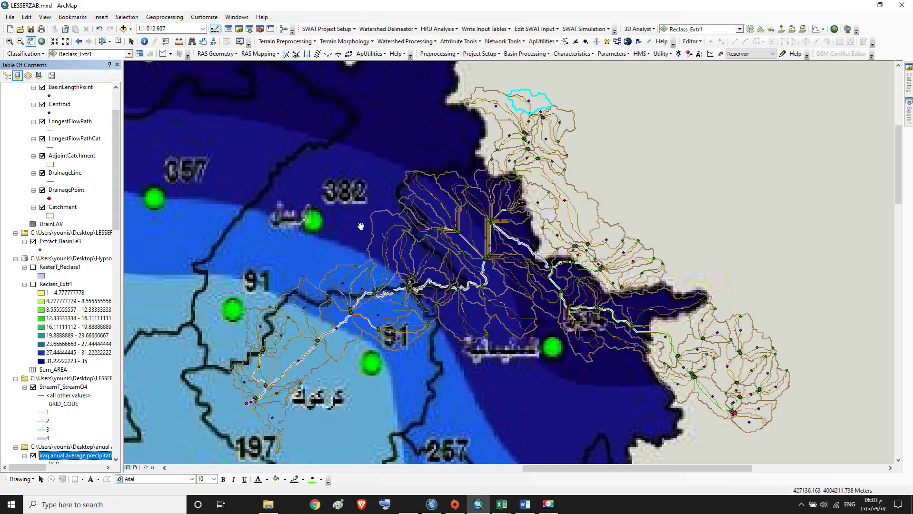
Open the Catchment layer's attribute table and clear the current selection.
right_click(69, 208)
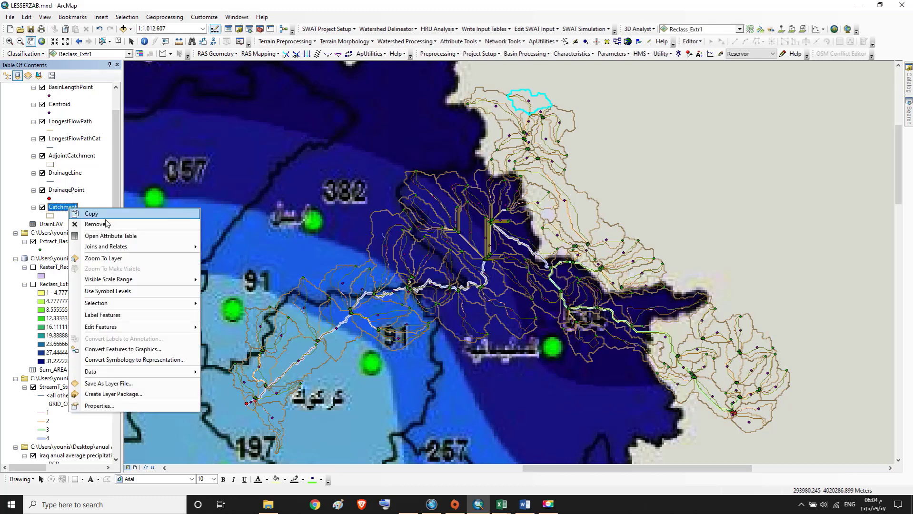
left_click(105, 235)
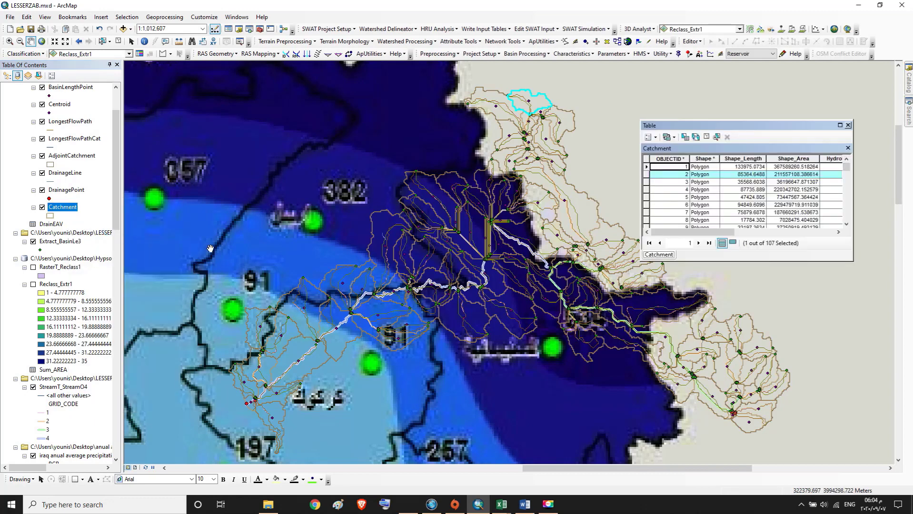
left_click(707, 137)
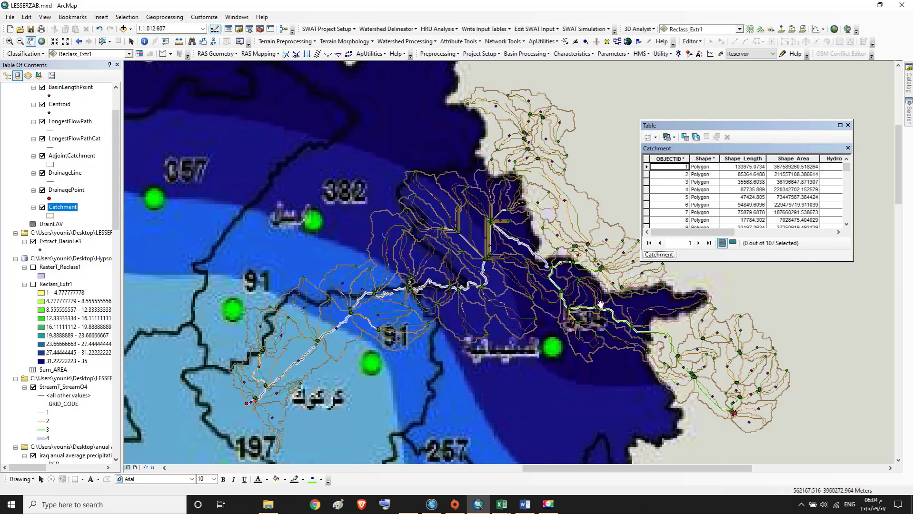
Toggle the Catchment outlines and select catchment 1 to highlight it on the map.
left_click(42, 207)
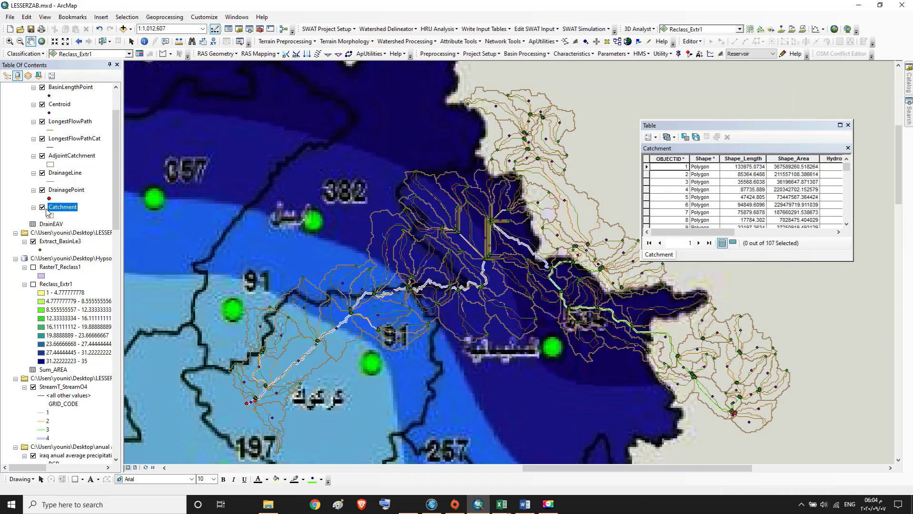
left_click(42, 207)
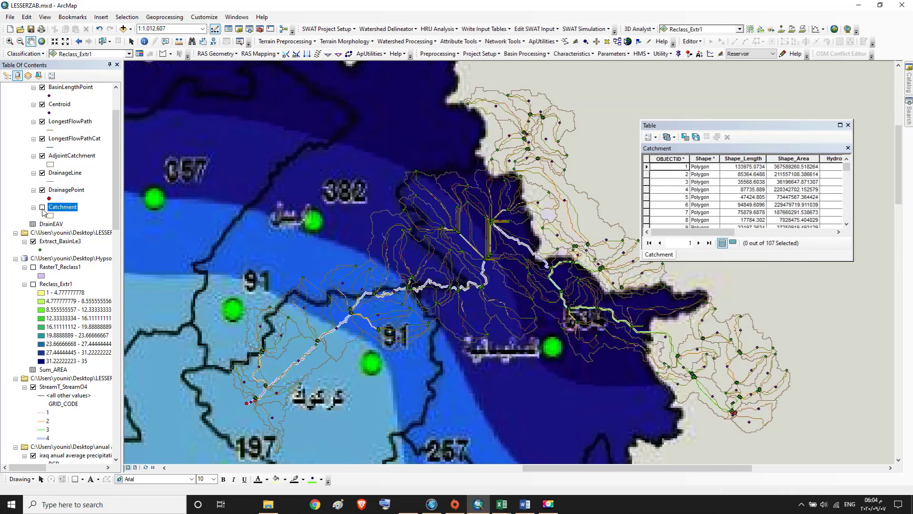
left_click(42, 208)
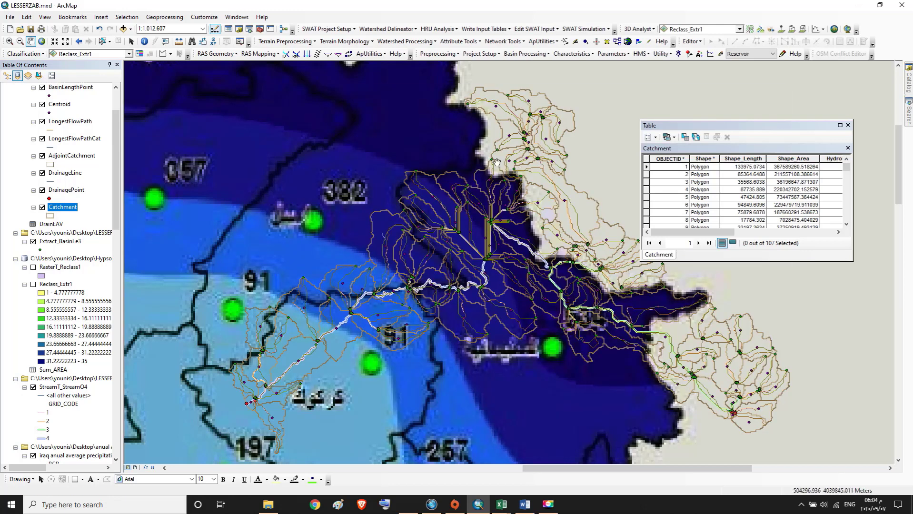
left_click(646, 167)
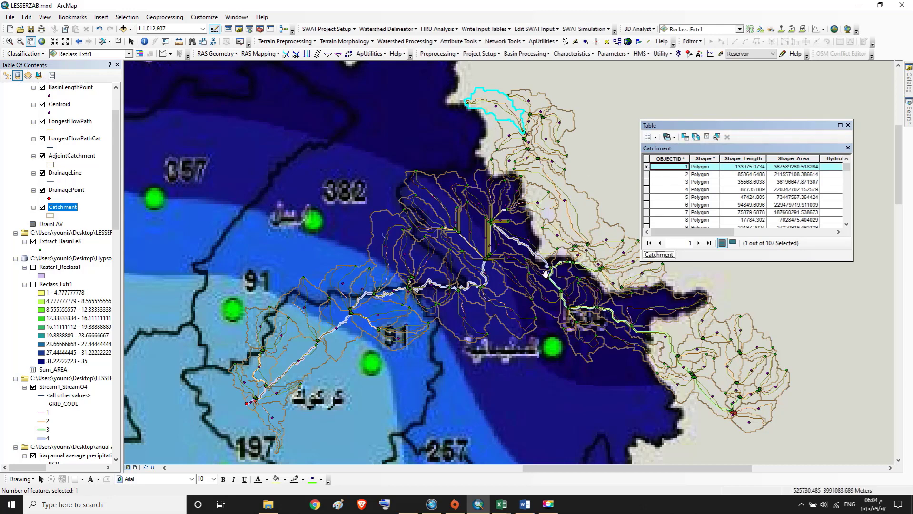
mouse_move(499, 509)
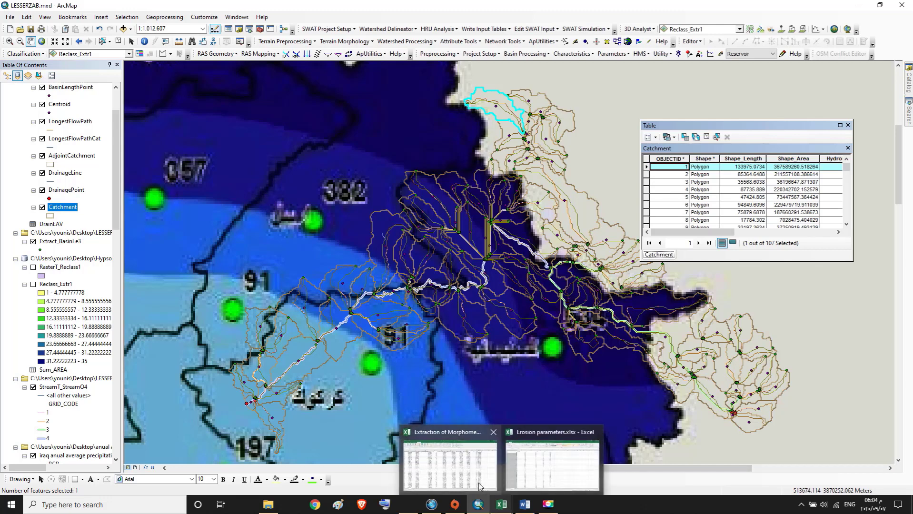
left_click(450, 460)
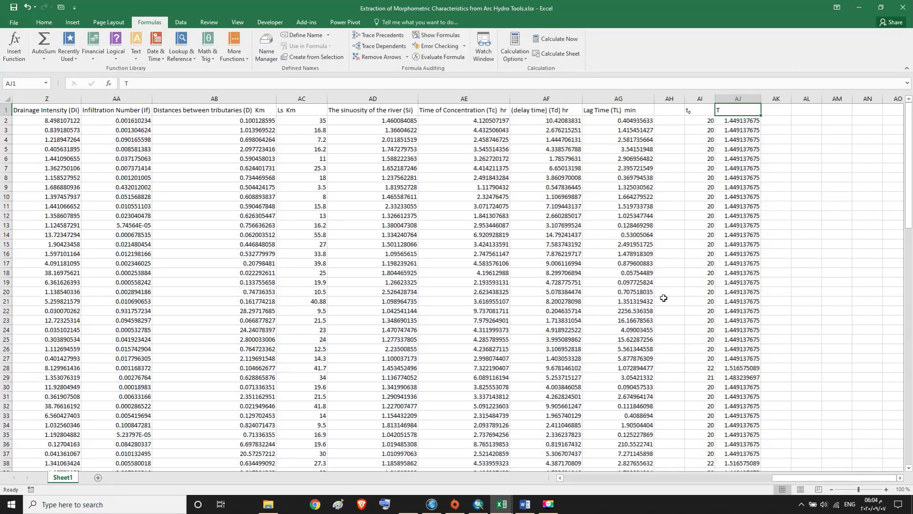
Add the header 'h mm' in a widened column AK and enter 500 in AK2.
left_click(781, 112)
left_click_drag(792, 100, 811, 102)
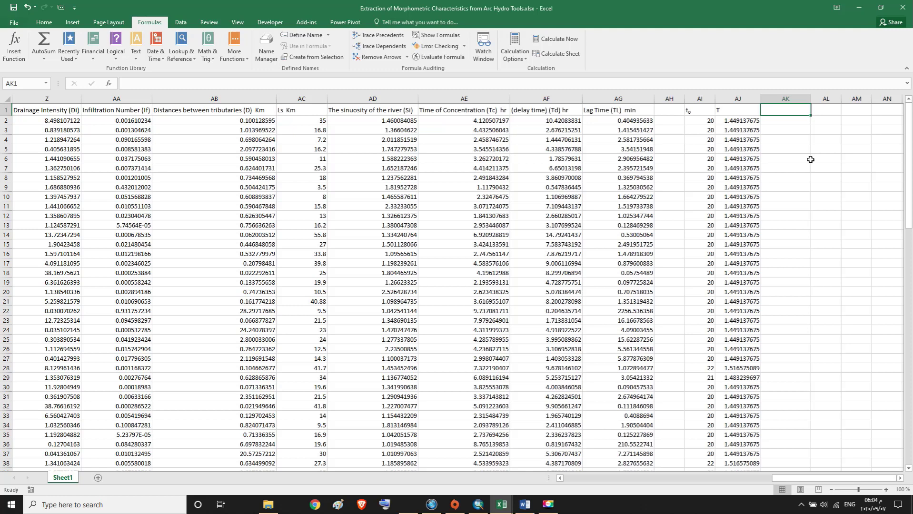
type("h")
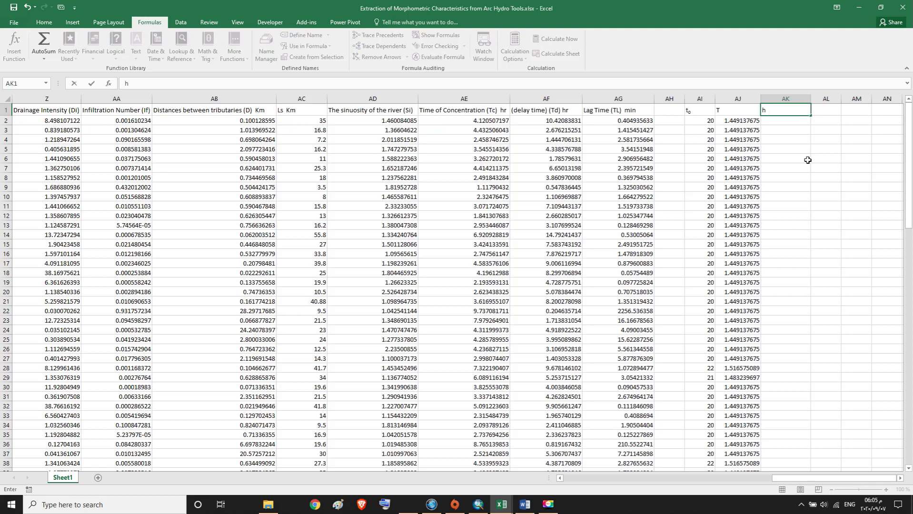
type(" mm")
left_click(785, 121)
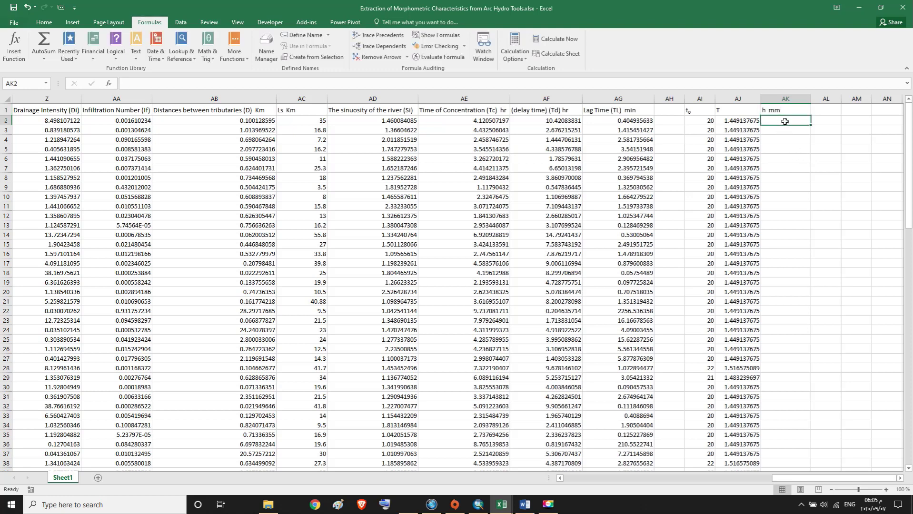
type("500")
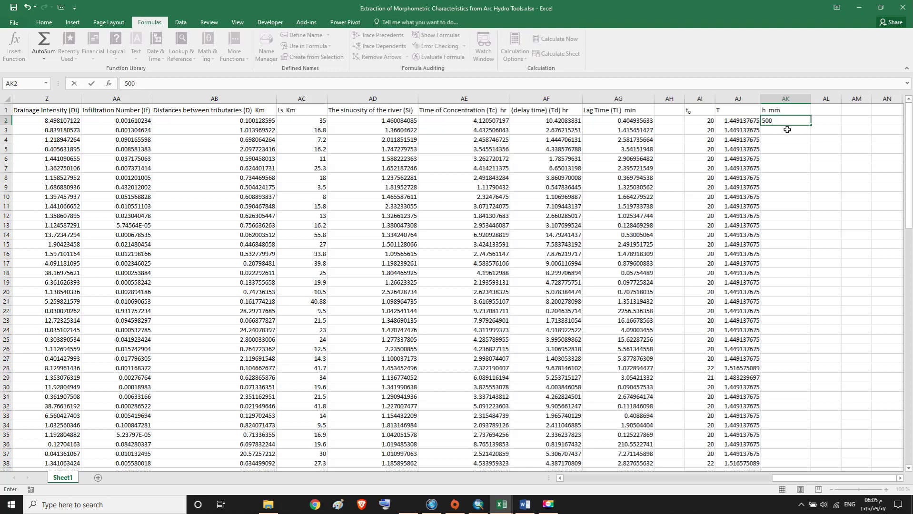
left_click(788, 130)
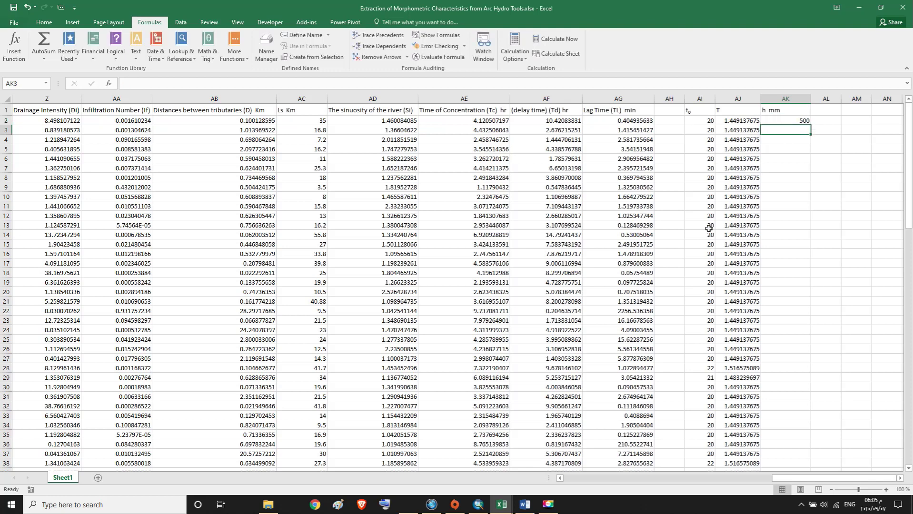
left_click(522, 506)
mouse_move(502, 504)
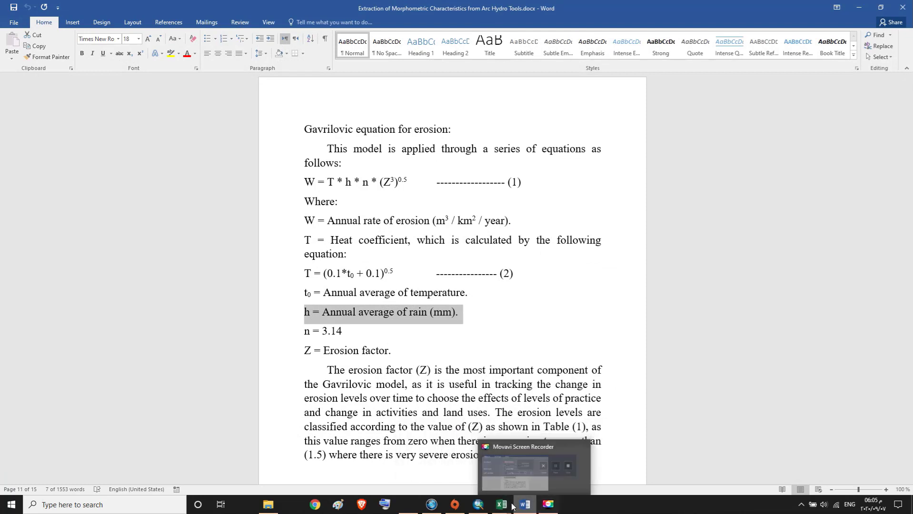
Select catchment 58 in ArcMap's Catchment table to find it on the rainfall map.
left_click(478, 504)
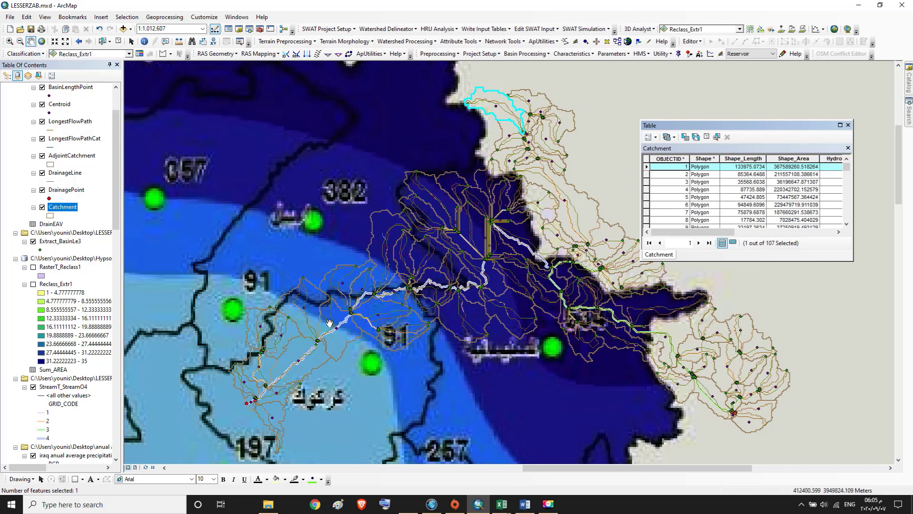
left_click(846, 224)
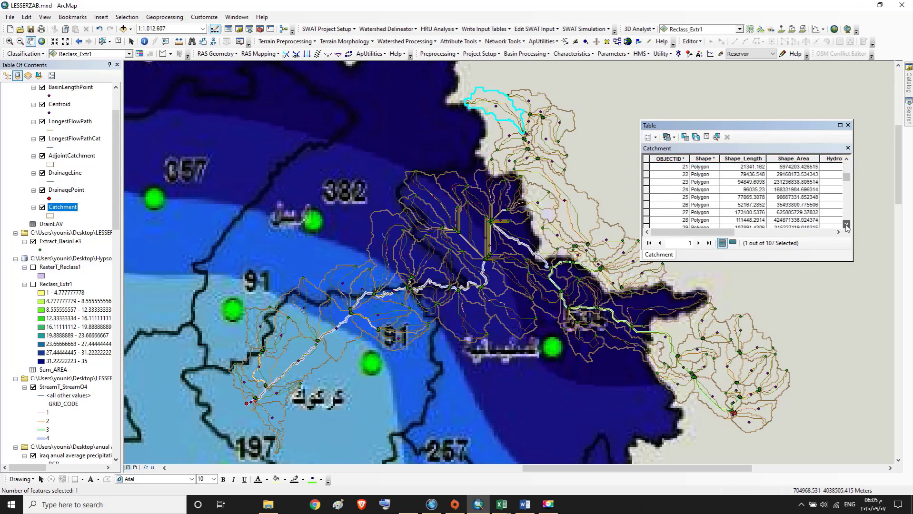
left_click_drag(846, 224, 846, 224)
left_click(648, 183)
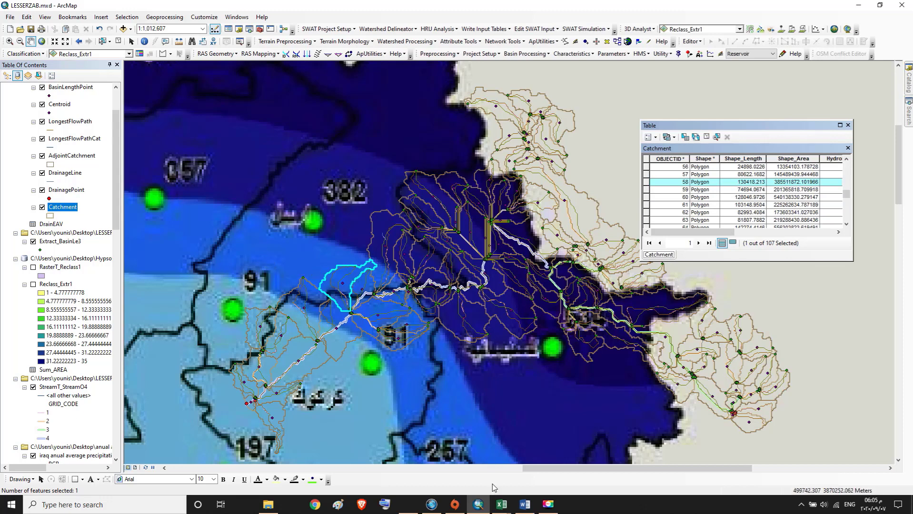
mouse_move(502, 510)
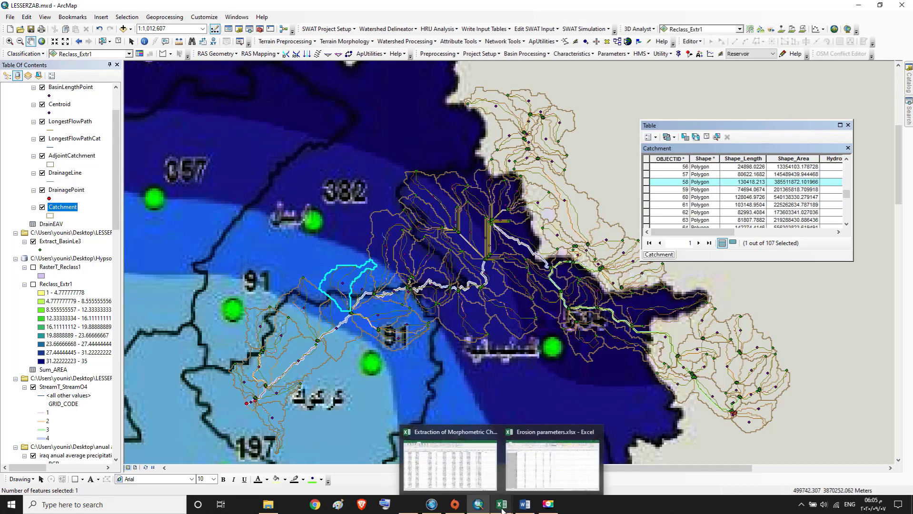
left_click(490, 462)
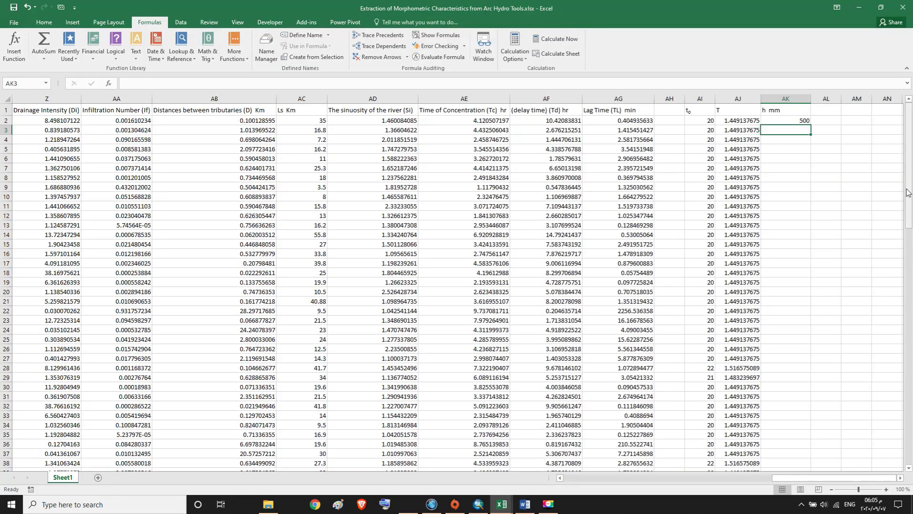
Enter 91 in AK59 as catchment 58's rainfall, then recheck AK2.
left_click_drag(908, 193, 910, 290)
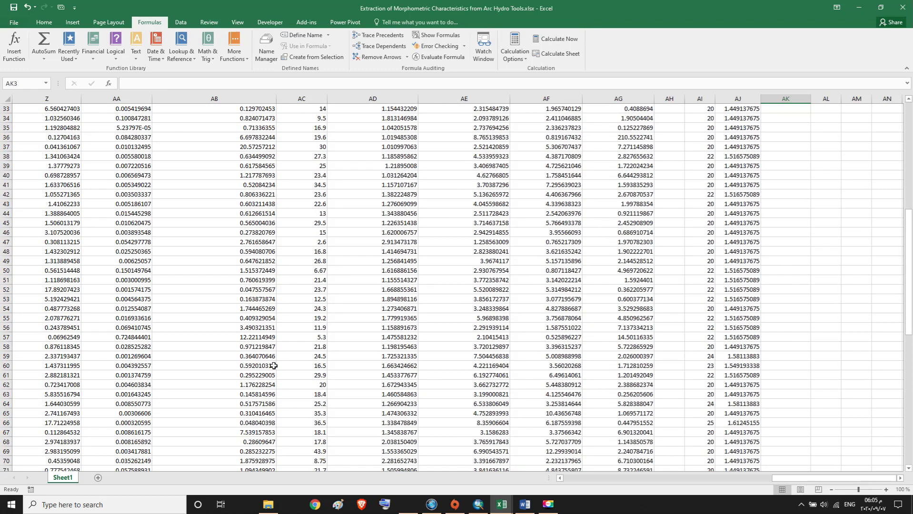
left_click(775, 356)
type("91")
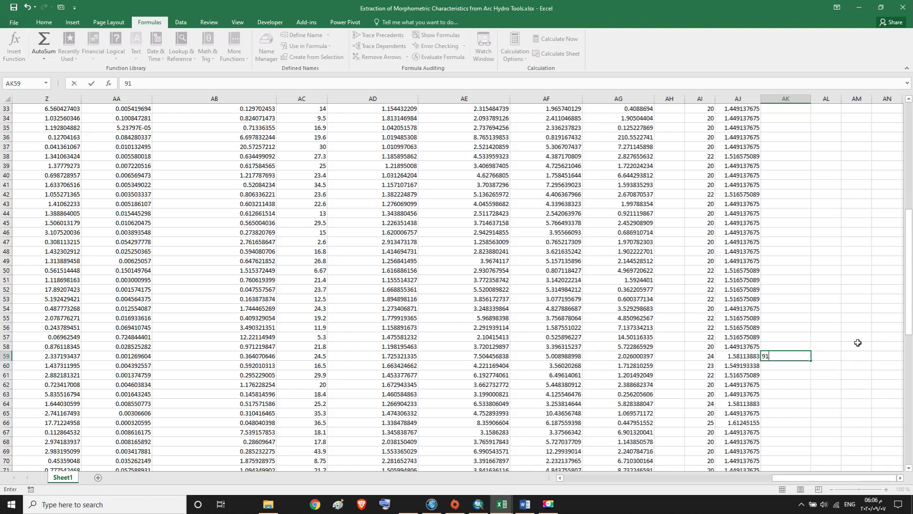
left_click(801, 366)
scroll(910, 327, "up", 11)
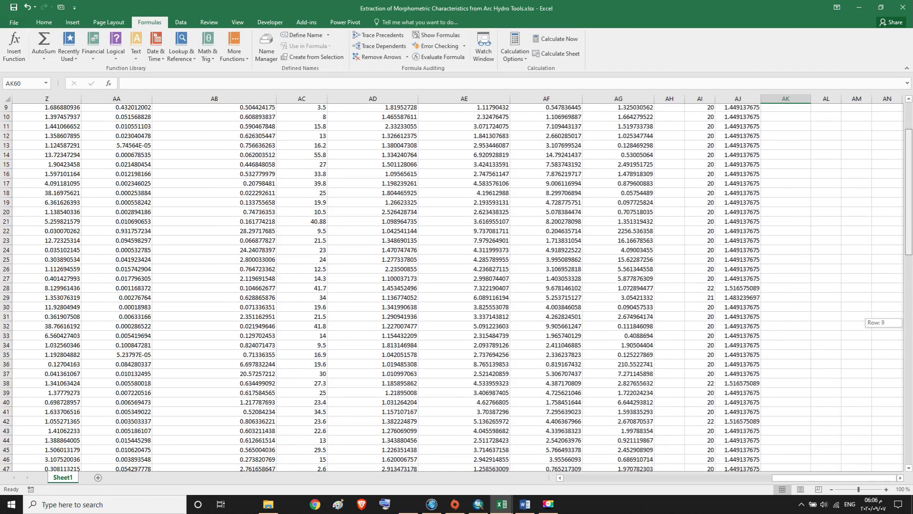
left_click(801, 122)
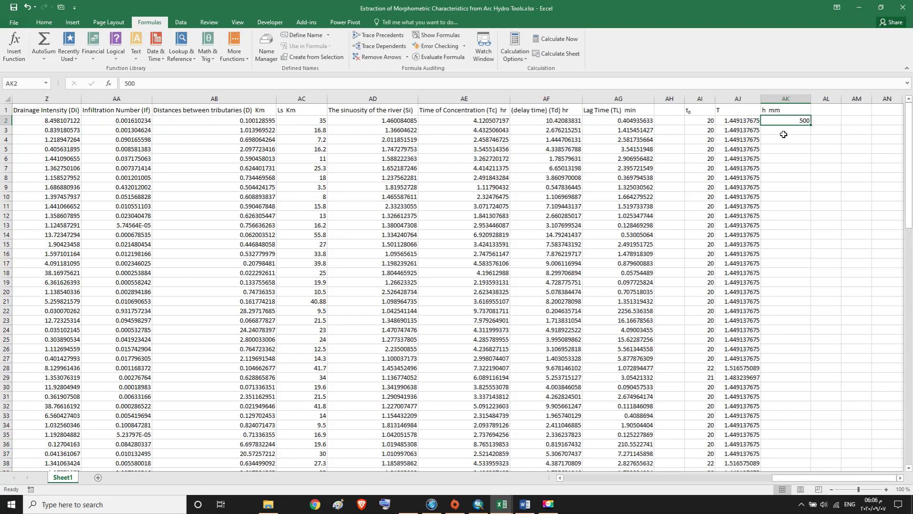
left_click(525, 504)
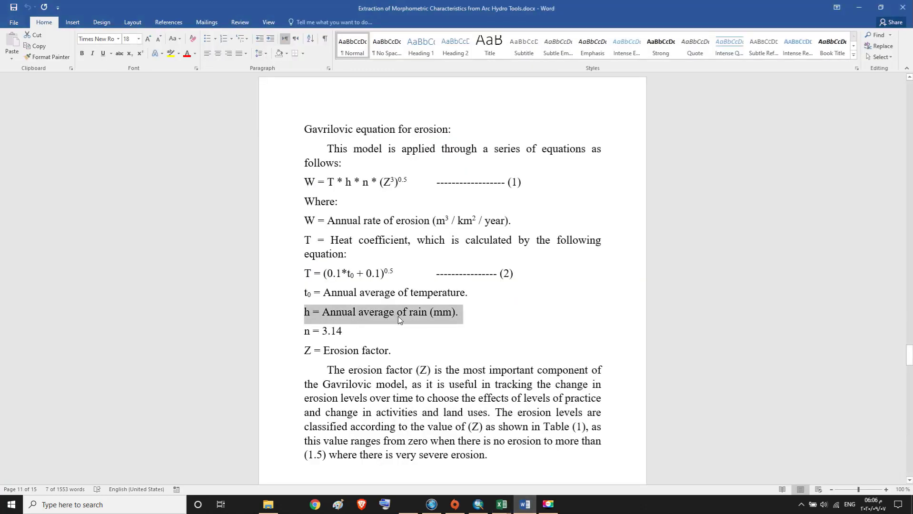
Switch to the Erosion parameters.xlsx workbook.
mouse_move(501, 504)
left_click(523, 477)
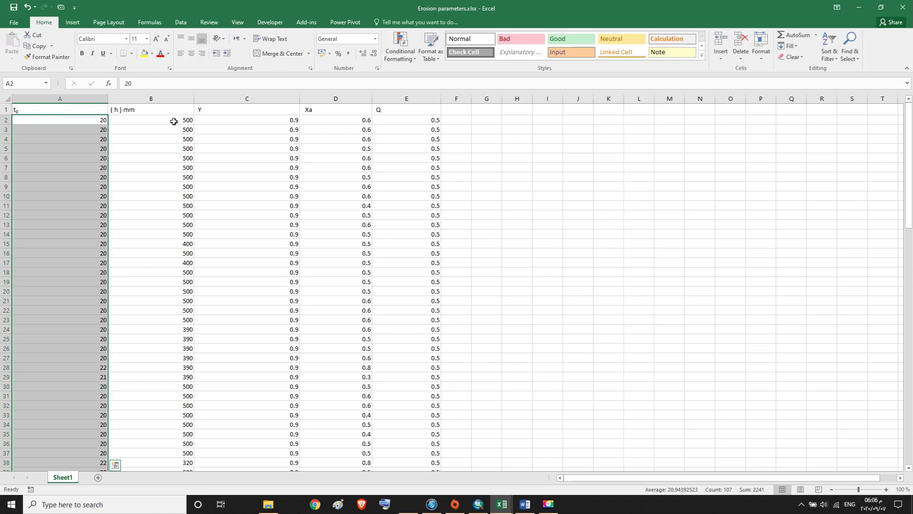
Select and copy the 107 rainfall values in column B of Erosion parameters.xlsx.
left_click_drag(174, 122, 152, 409)
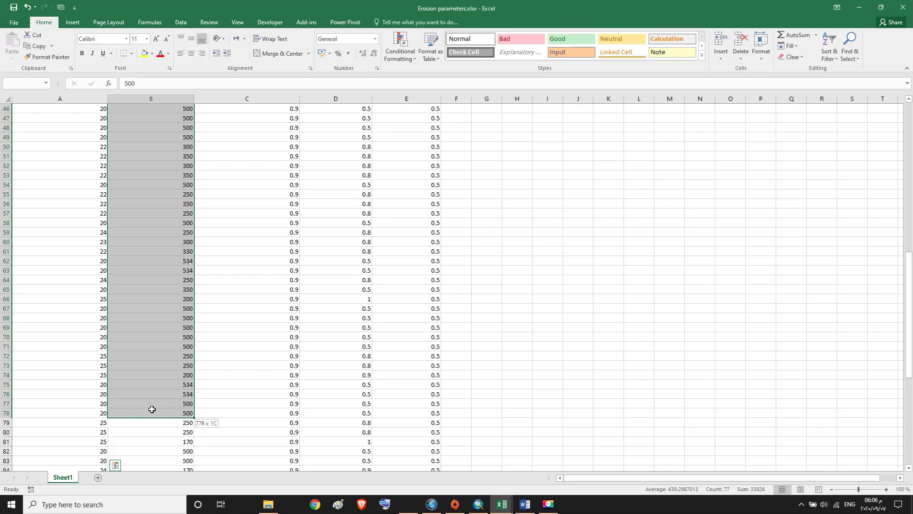
left_click_drag(151, 409, 163, 443)
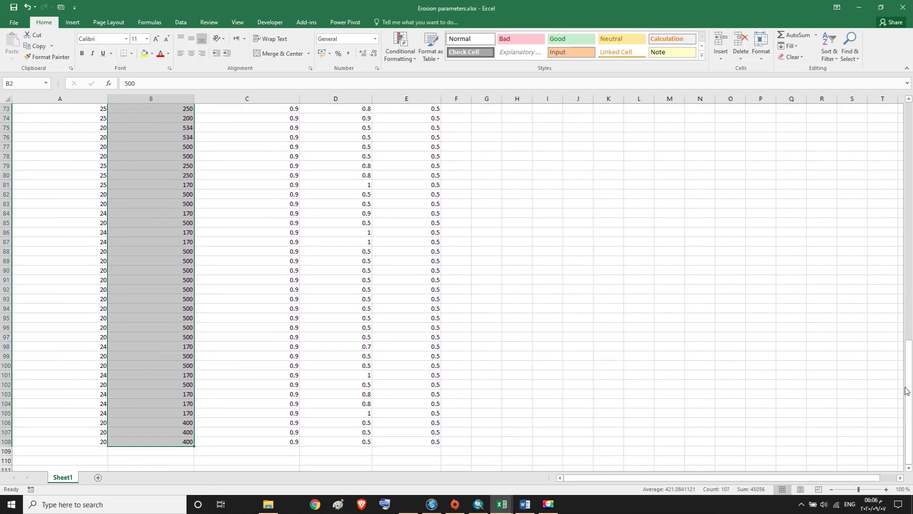
left_click_drag(906, 391, 906, 153)
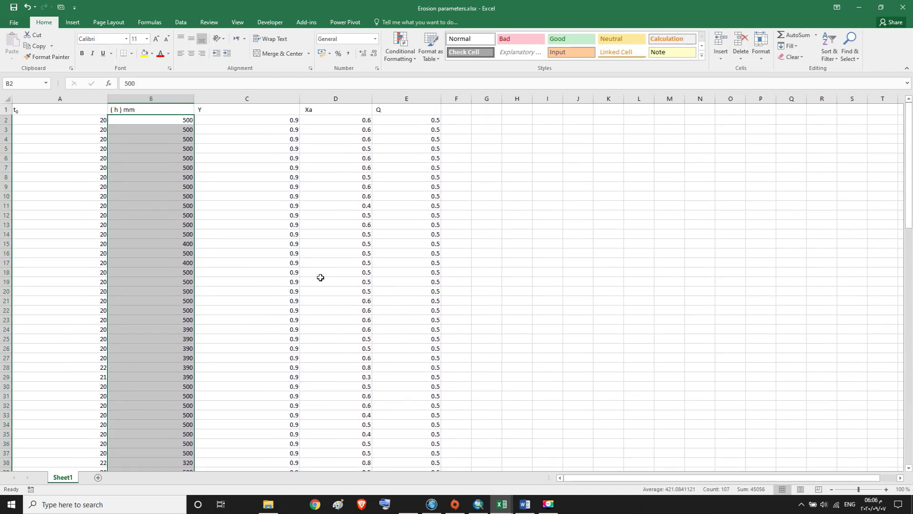
left_click(35, 48)
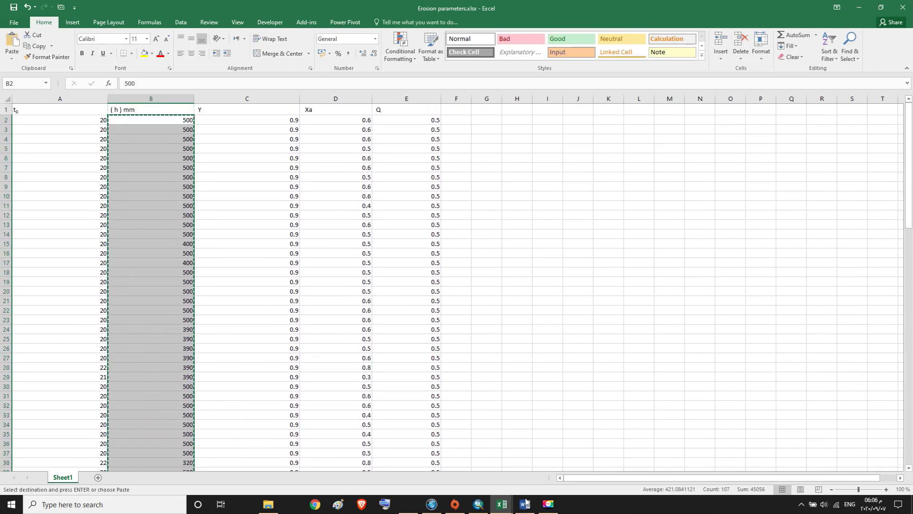
mouse_move(526, 503)
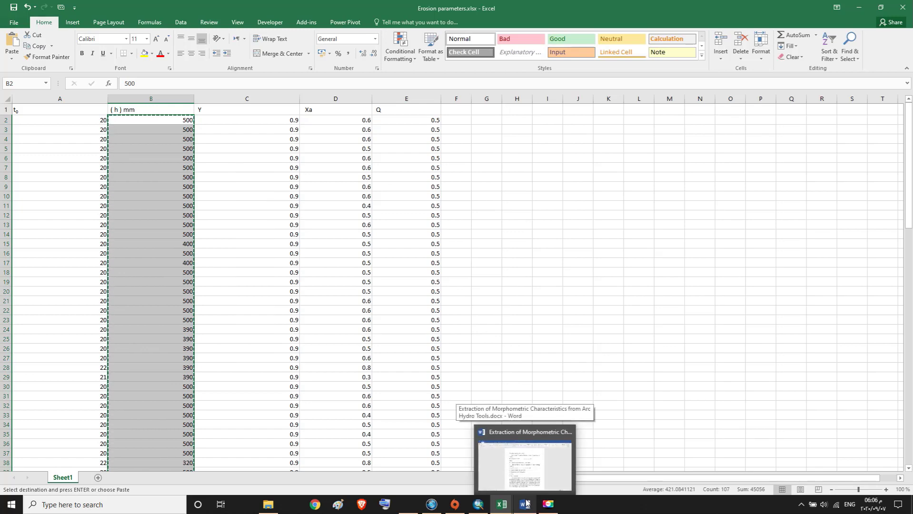
left_click(526, 503)
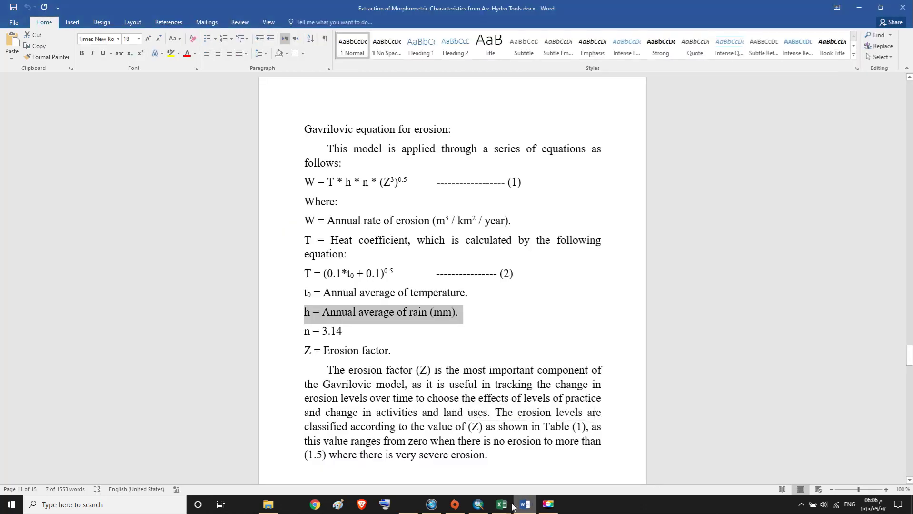
left_click(572, 431)
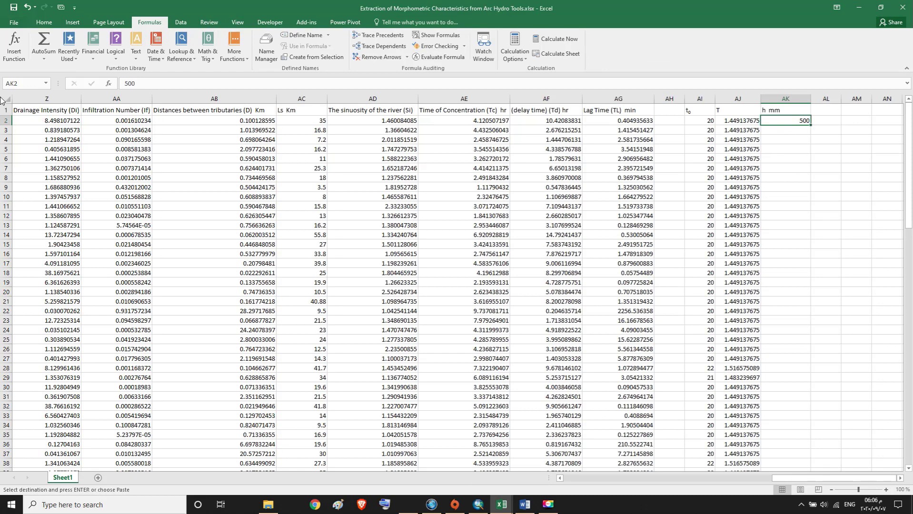
Paste the rainfall values into the h mm column AK, starting at AK2.
left_click(44, 24)
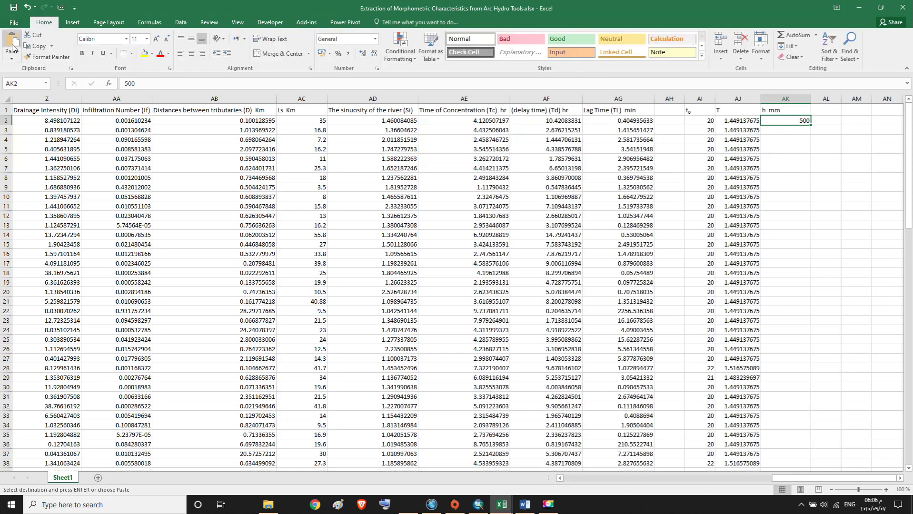
left_click(13, 43)
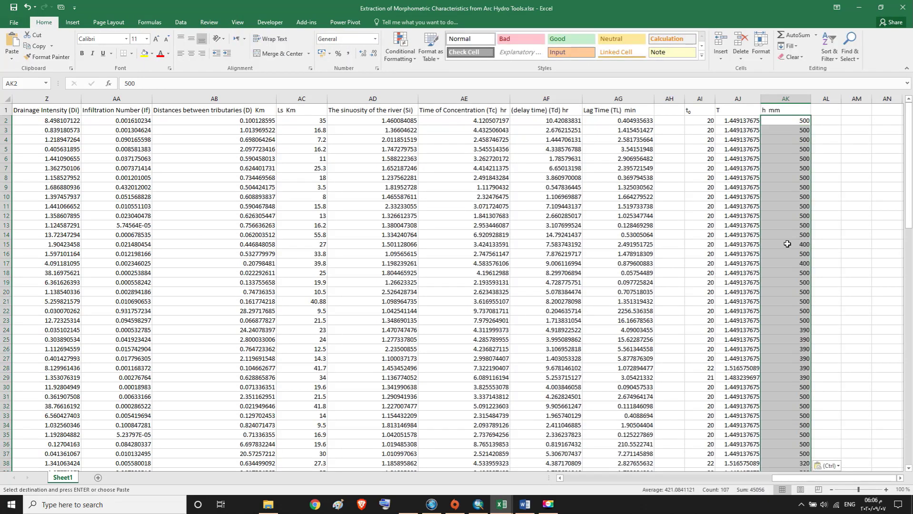
left_click_drag(909, 171, 911, 407)
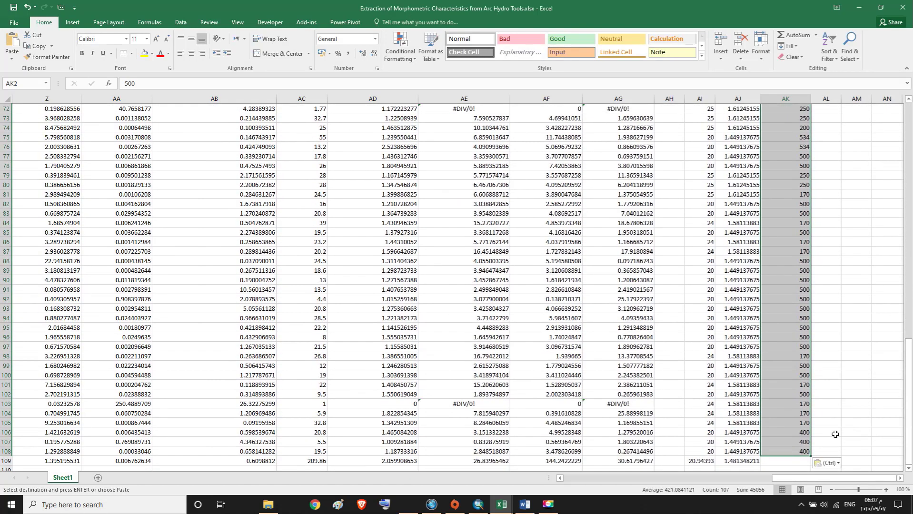
Enter =AVERAGE(AK2:AK108) in AK109 with AutoSum Average, giving 421.0841121.
left_click(790, 459)
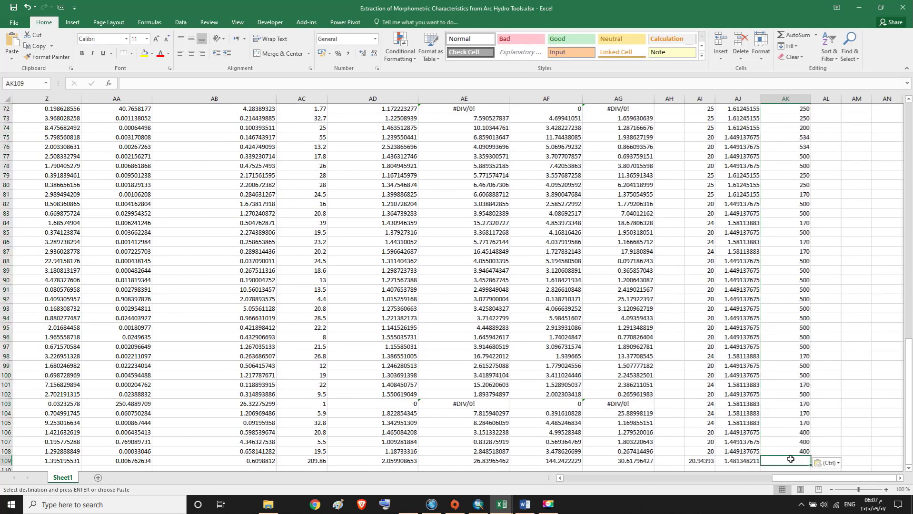
type("=")
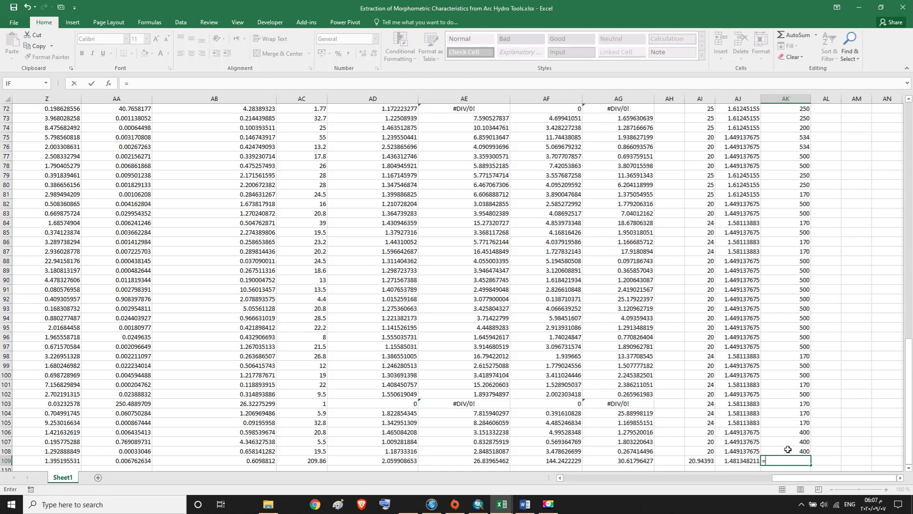
left_click(142, 24)
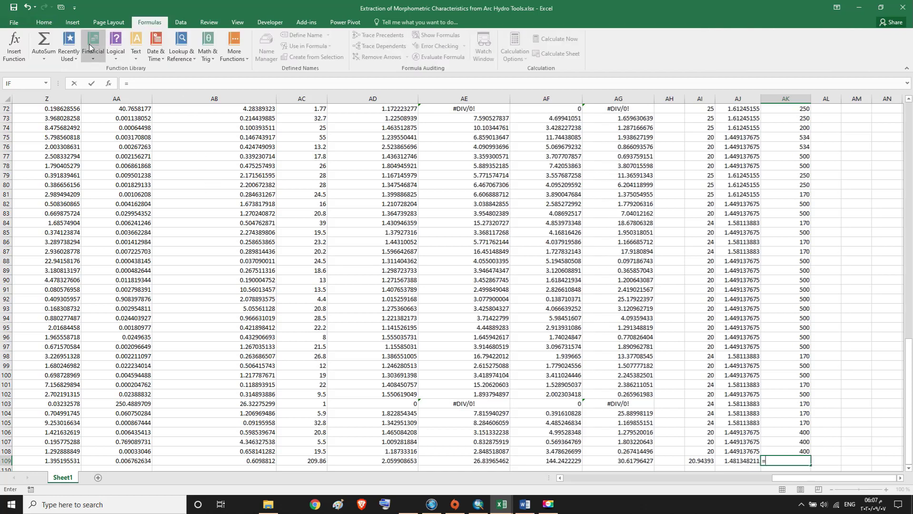
left_click(56, 61)
key("Escape")
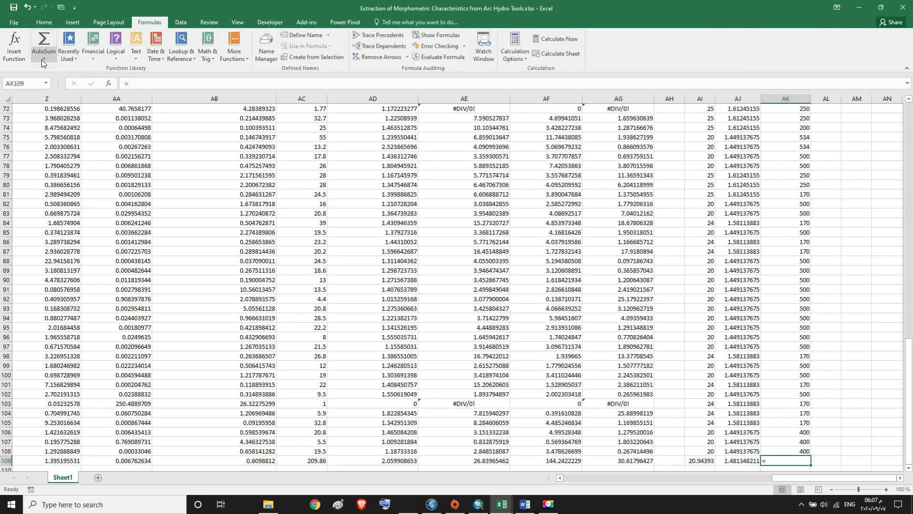
left_click(41, 59)
left_click(46, 76)
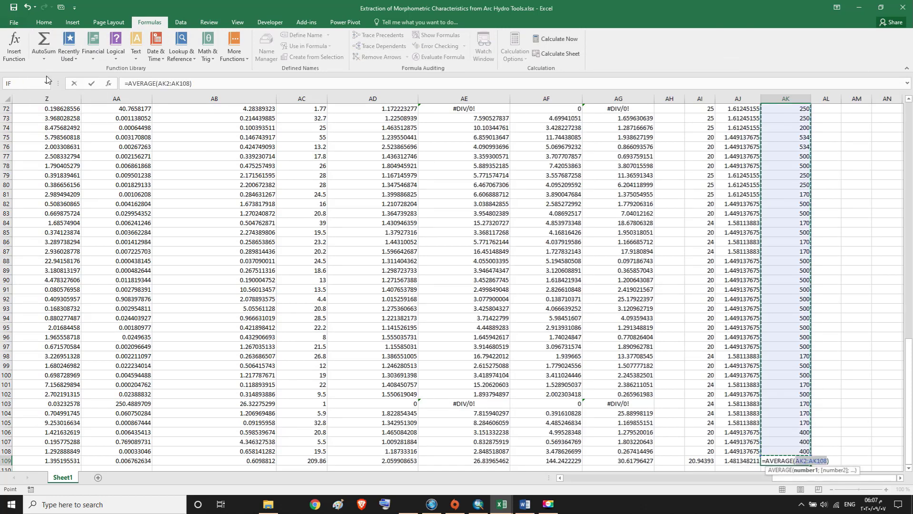
key("Return")
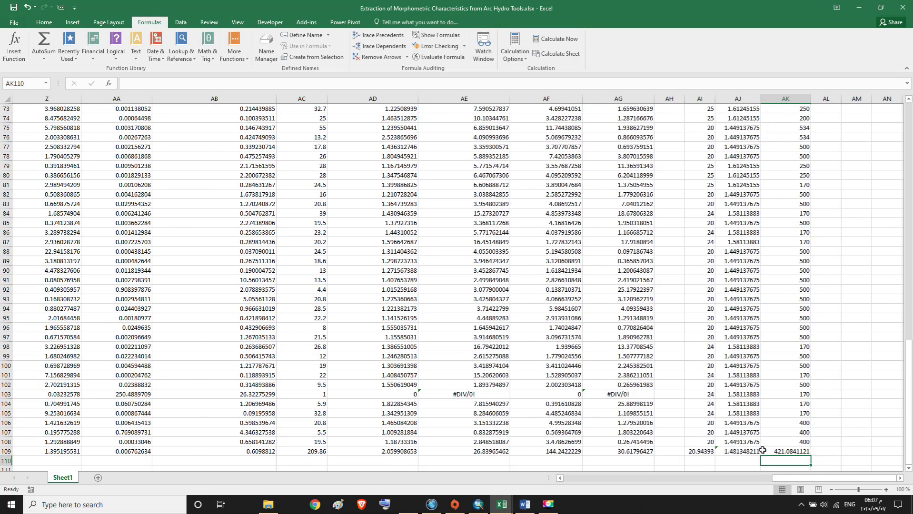
Check the AK109 average, return to the h mm header, then switch to the Word erosion document.
left_click(791, 450)
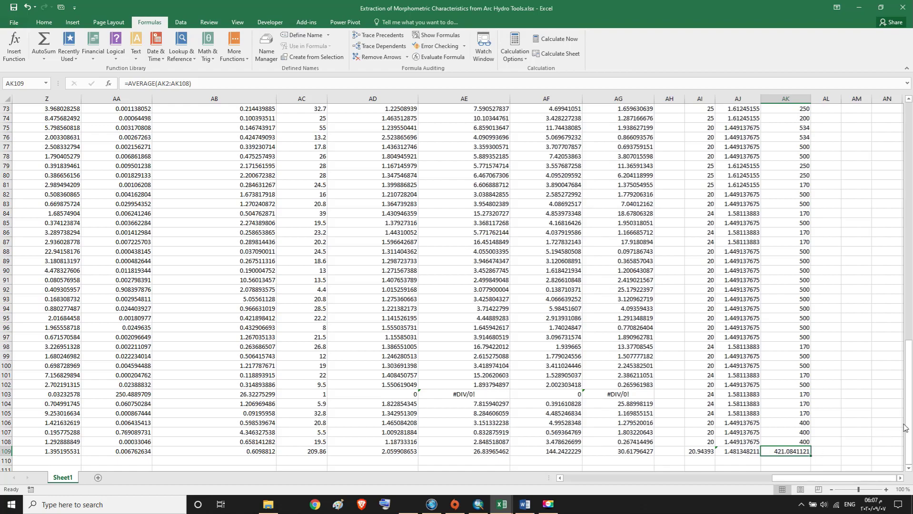
left_click_drag(908, 429, 909, 193)
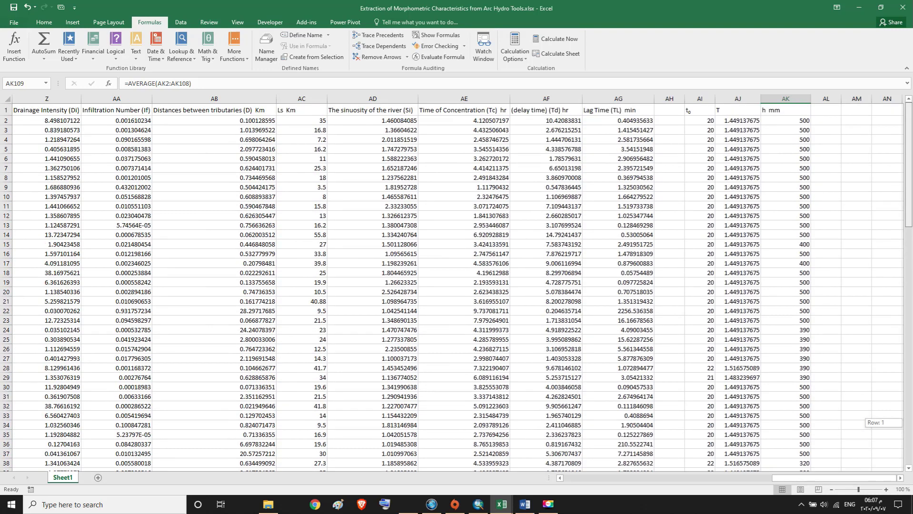
left_click(796, 109)
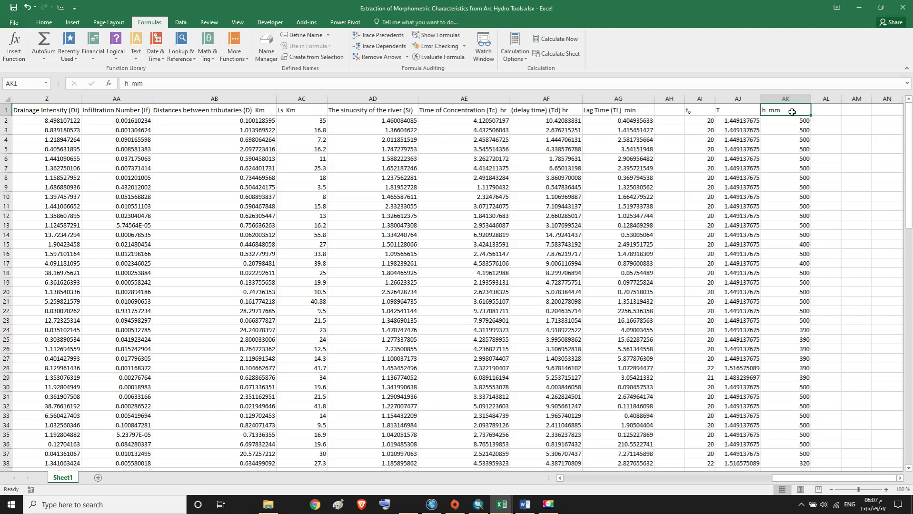
left_click(521, 507)
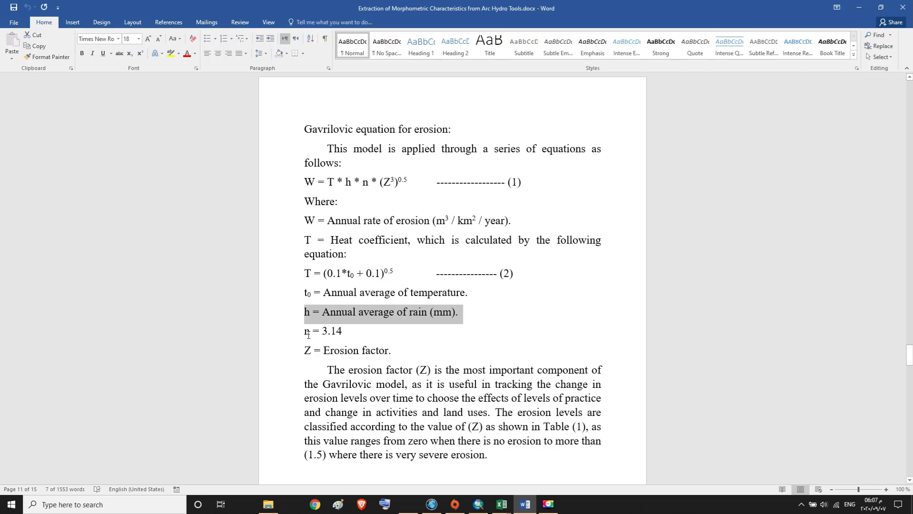
left_click_drag(364, 181, 369, 181)
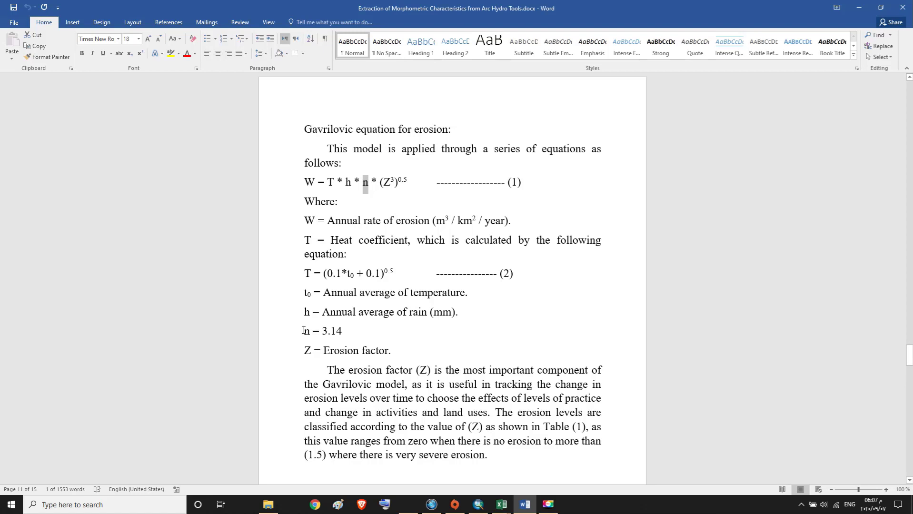
left_click_drag(303, 331, 336, 330)
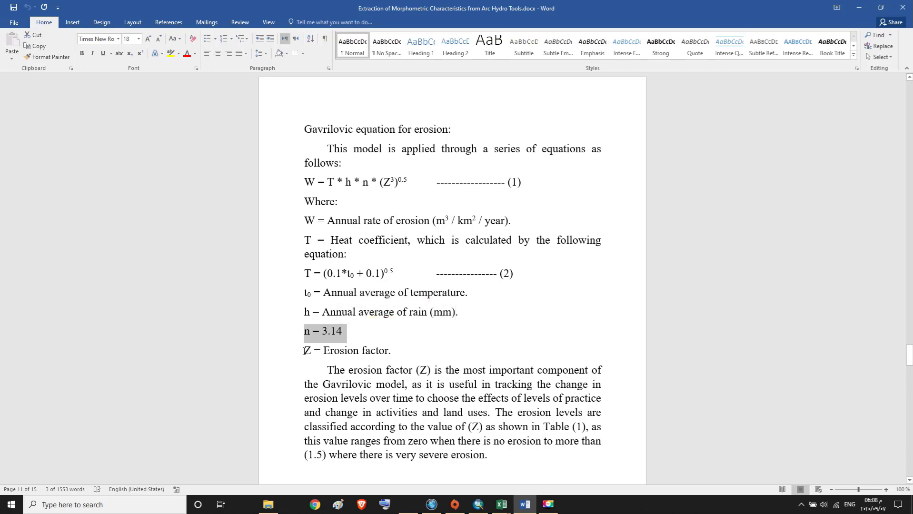
left_click_drag(305, 351, 394, 353)
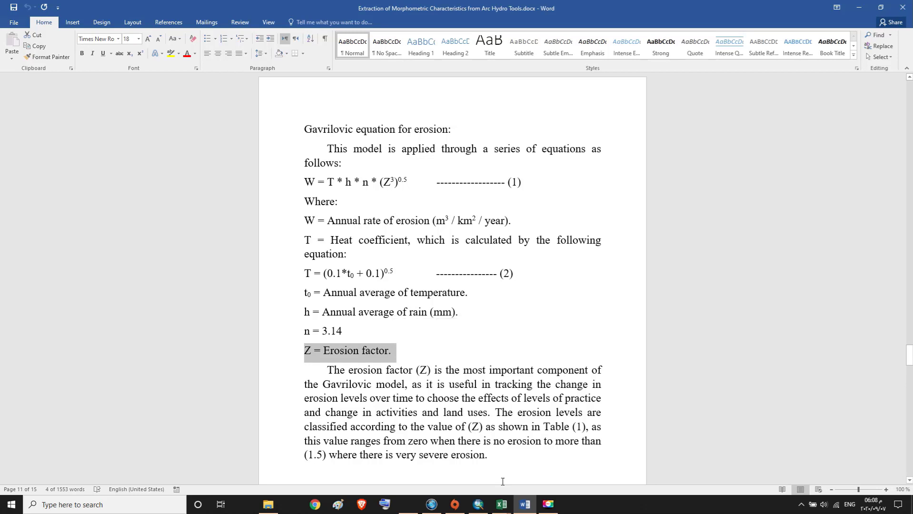
mouse_move(500, 509)
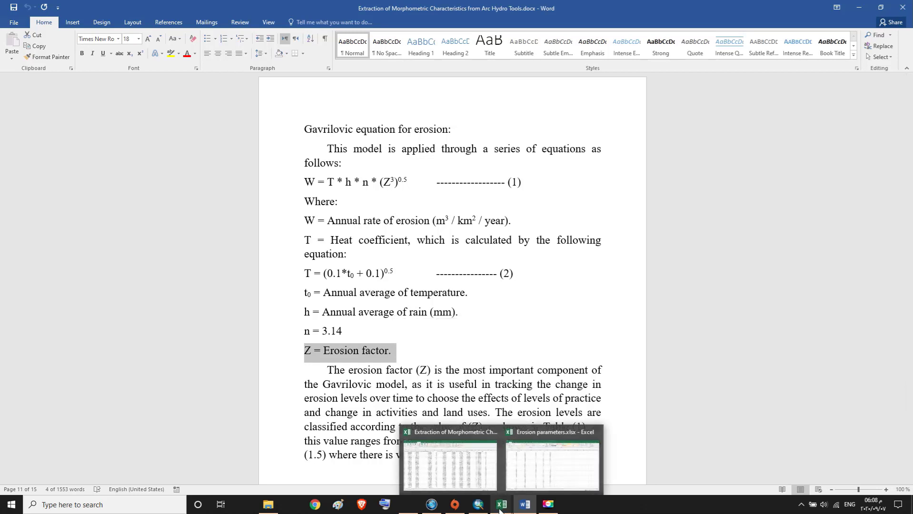
left_click(483, 474)
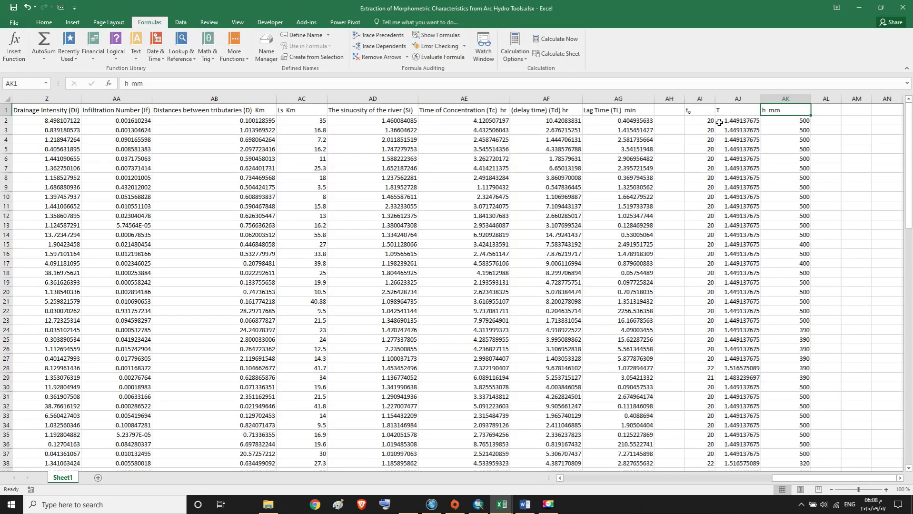
Save the morphometric characteristics workbook and bring the ArcMap rainfall map to the front.
left_click(44, 23)
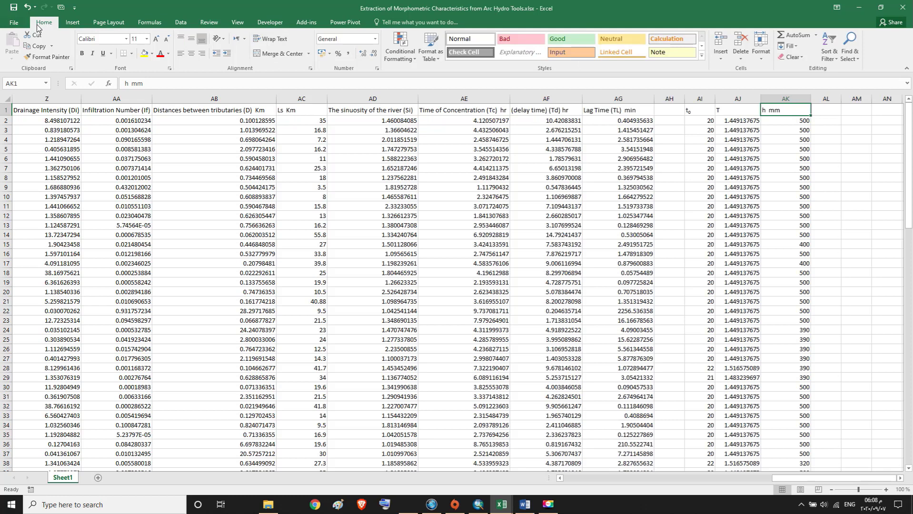
left_click(13, 7)
left_click(478, 504)
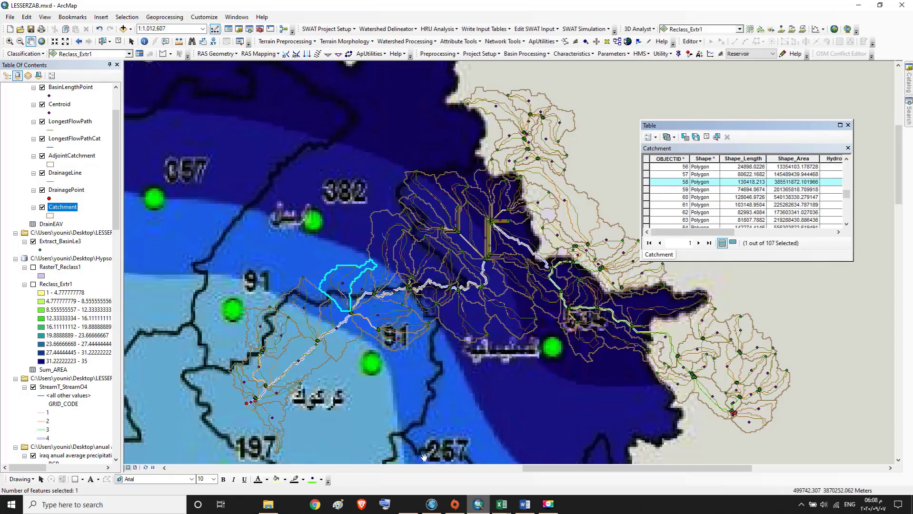
Close the Catchment attribute table, save the map document, and return to the morphometric workbook.
left_click(848, 126)
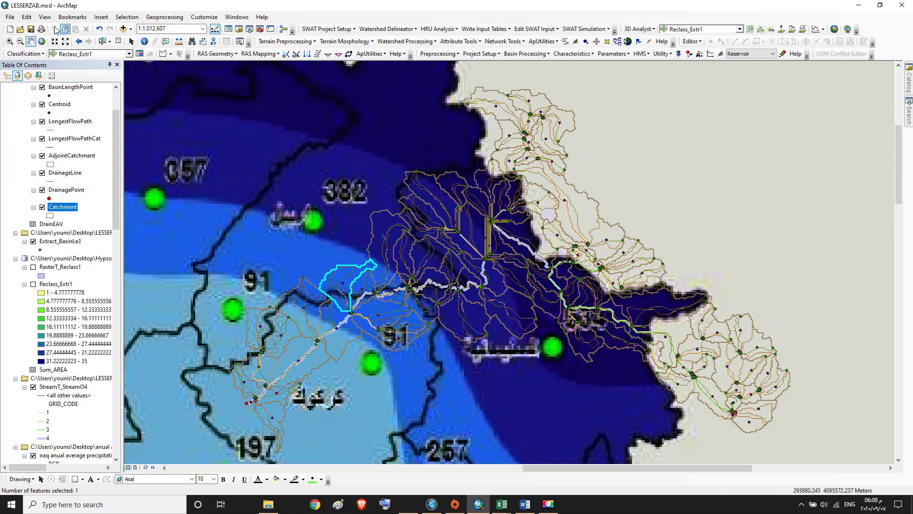
left_click(31, 30)
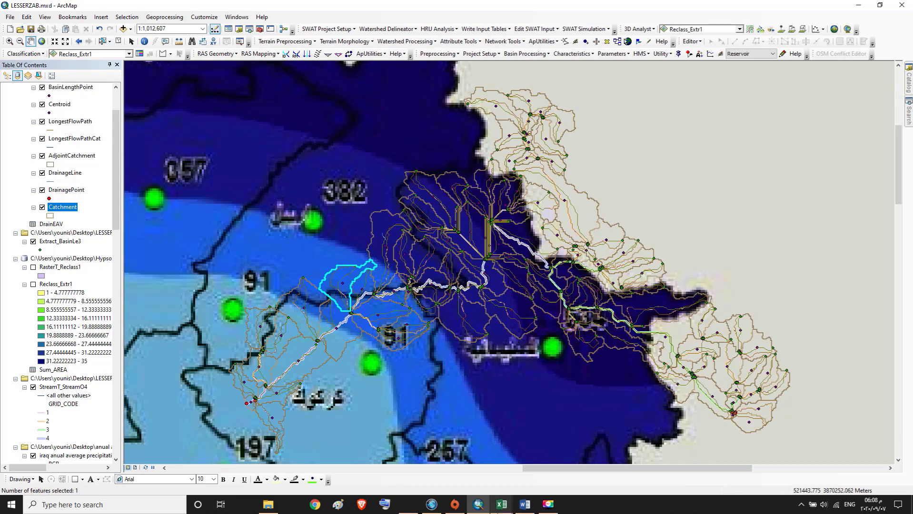
mouse_move(501, 505)
left_click(457, 457)
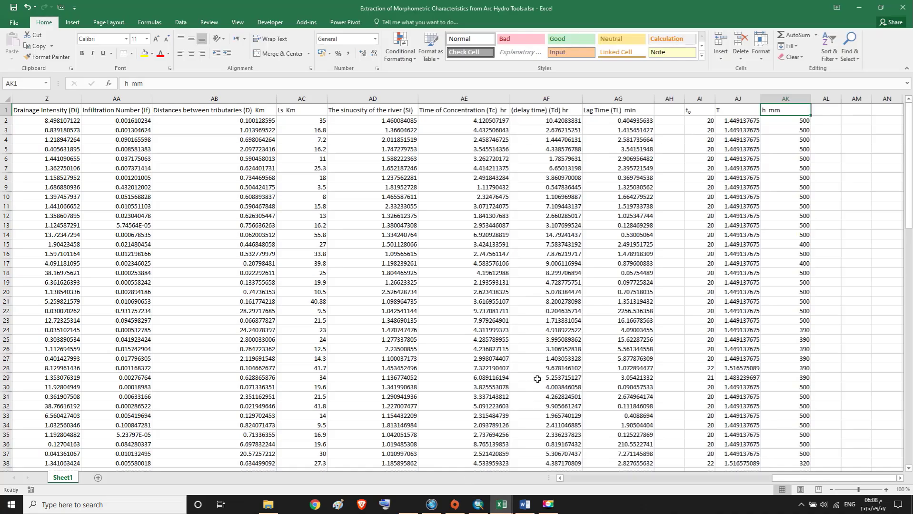